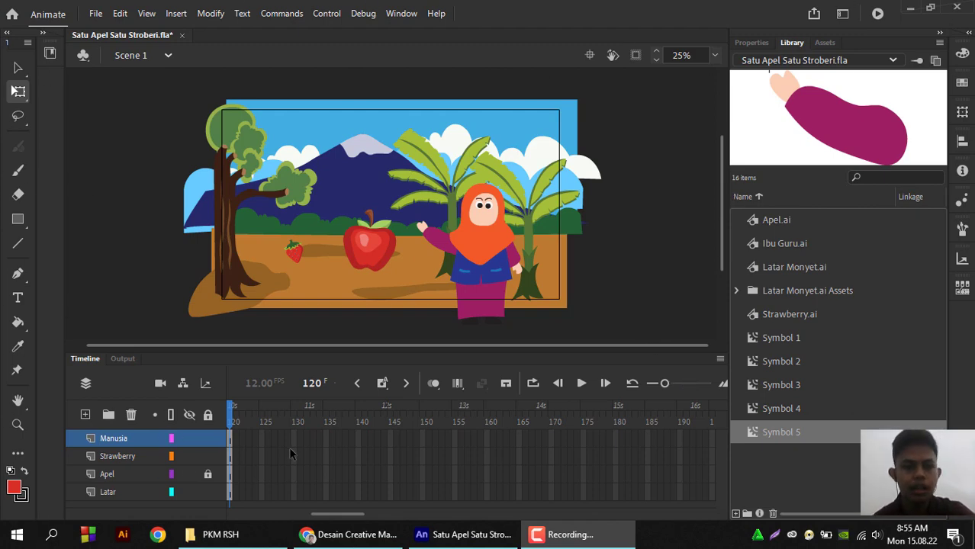
Add a new layer above the Manusia layer and name it Mulut
{"action": "left_click", "coordinate": [85, 414]}
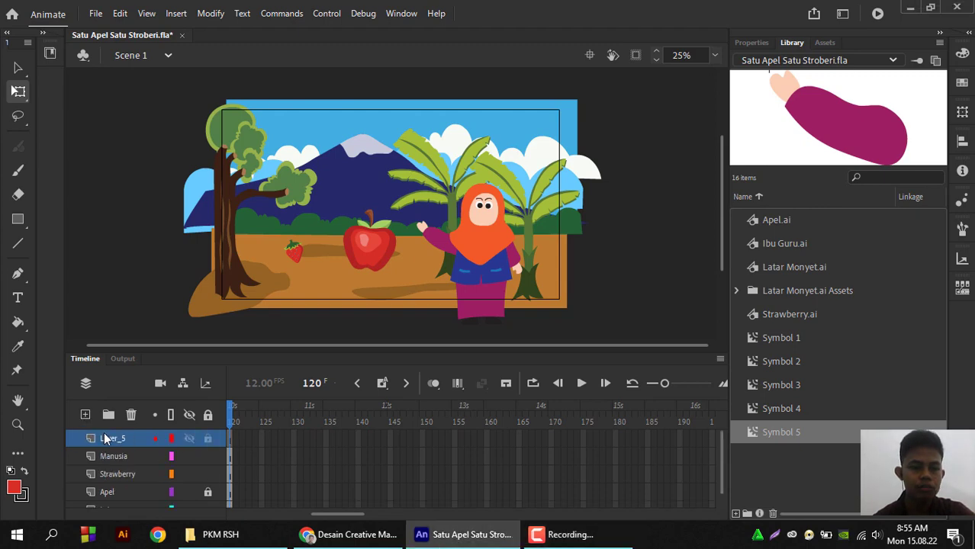
{"action": "double_click", "coordinate": [107, 440]}
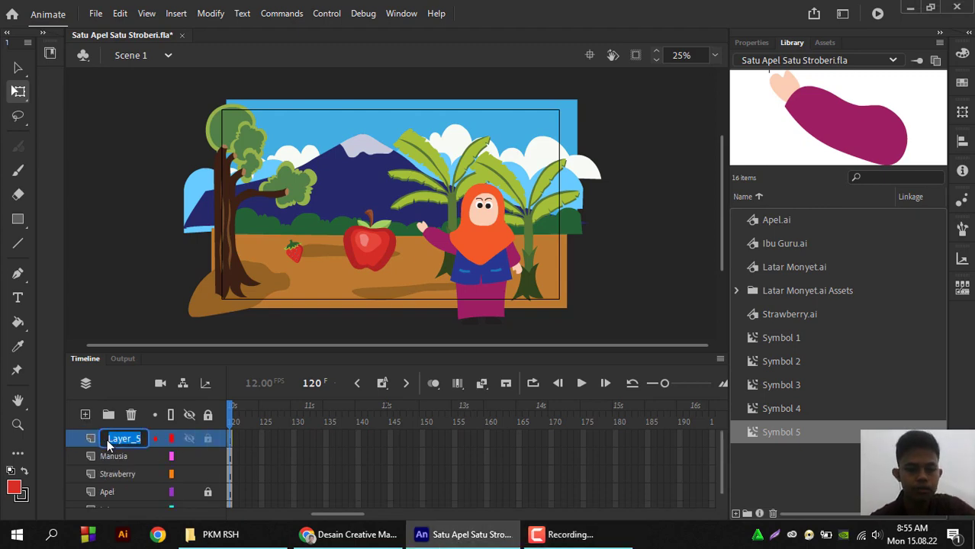
{"action": "type", "text": "Mulut"}
{"action": "key", "text": "Return"}
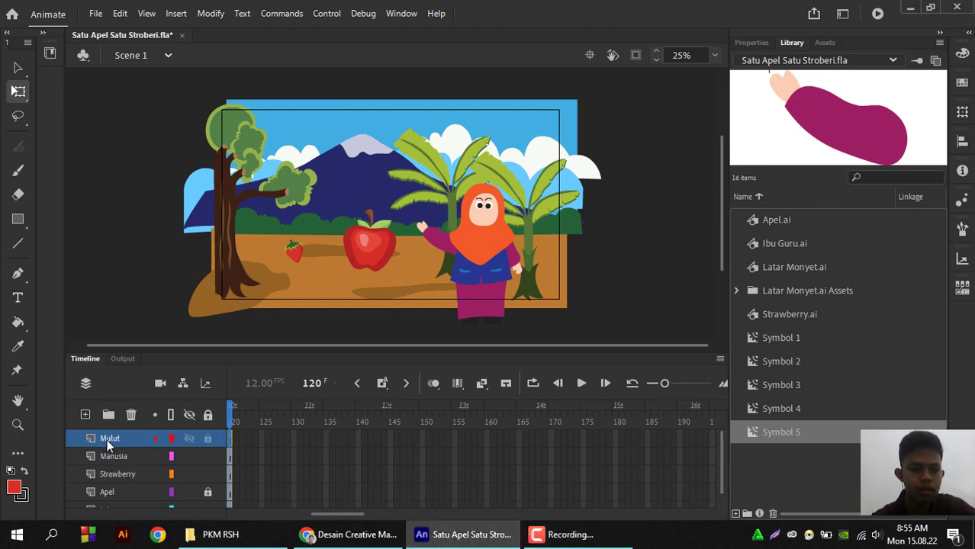
Add another layer above Mulut and name it Musik
{"action": "left_click", "coordinate": [85, 414]}
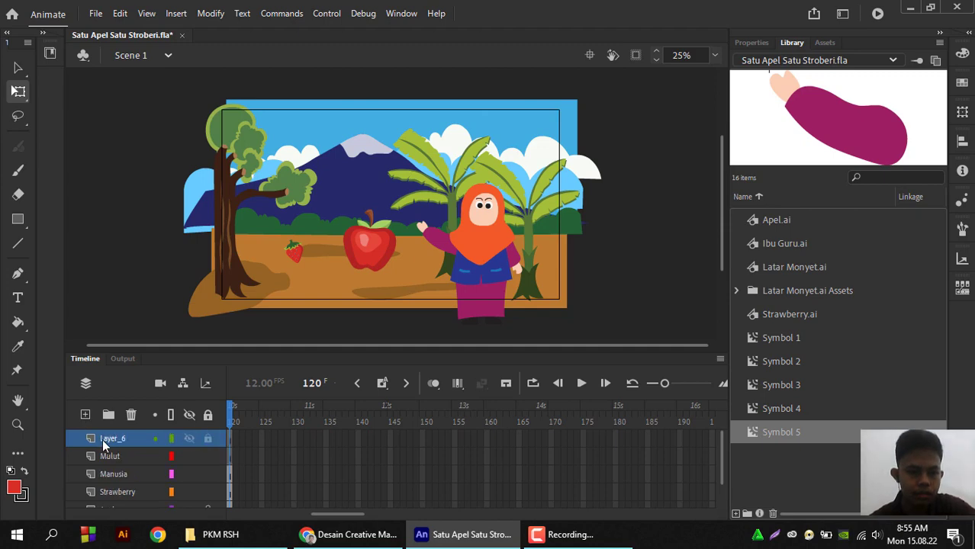
{"action": "double_click", "coordinate": [107, 439]}
{"action": "type", "text": "Musik"}
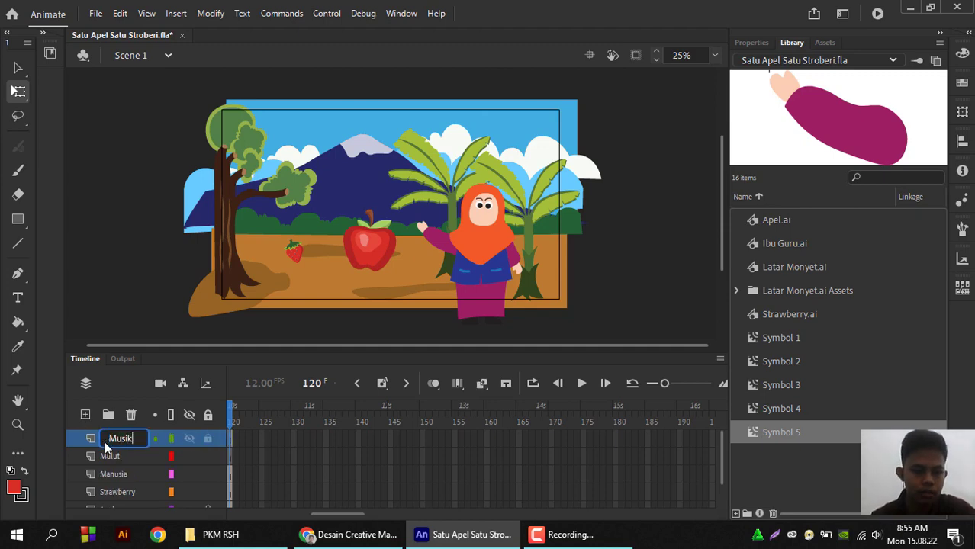
{"action": "key", "text": "Return"}
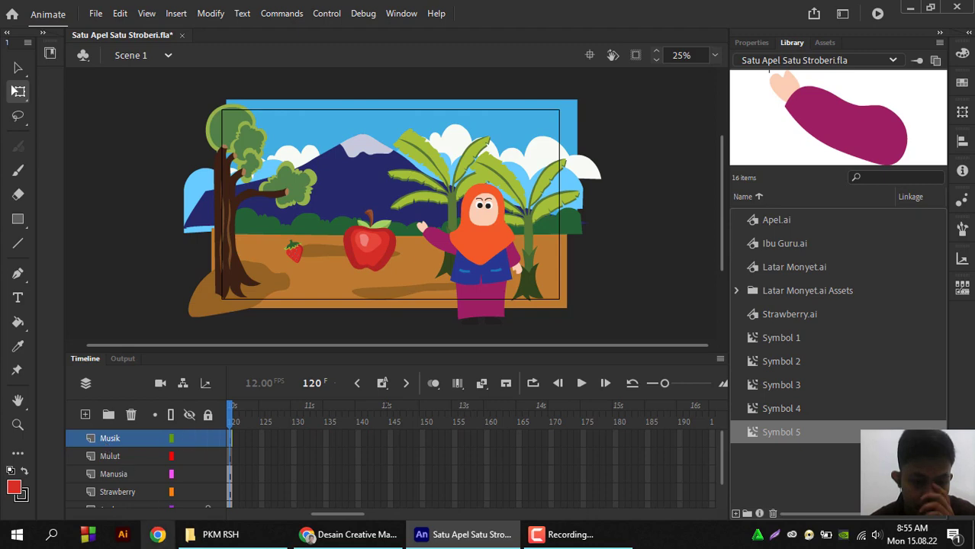
In File Explorer, play Satu Apel Satu Stroberi.wav from PKM RSH > File Aset > Audio > Ukuran to check its length, and close the player
{"action": "mouse_move", "coordinate": [231, 543]}
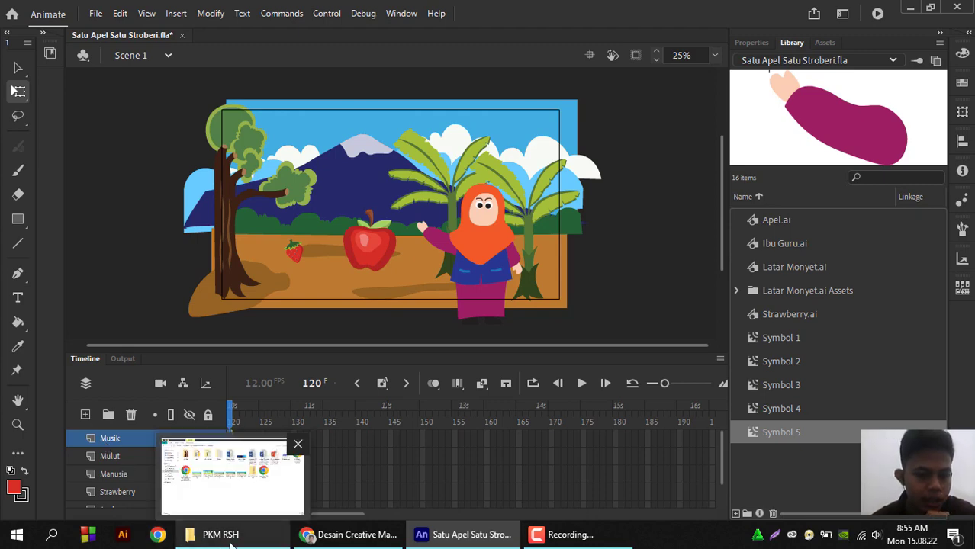
{"action": "left_click", "coordinate": [231, 543]}
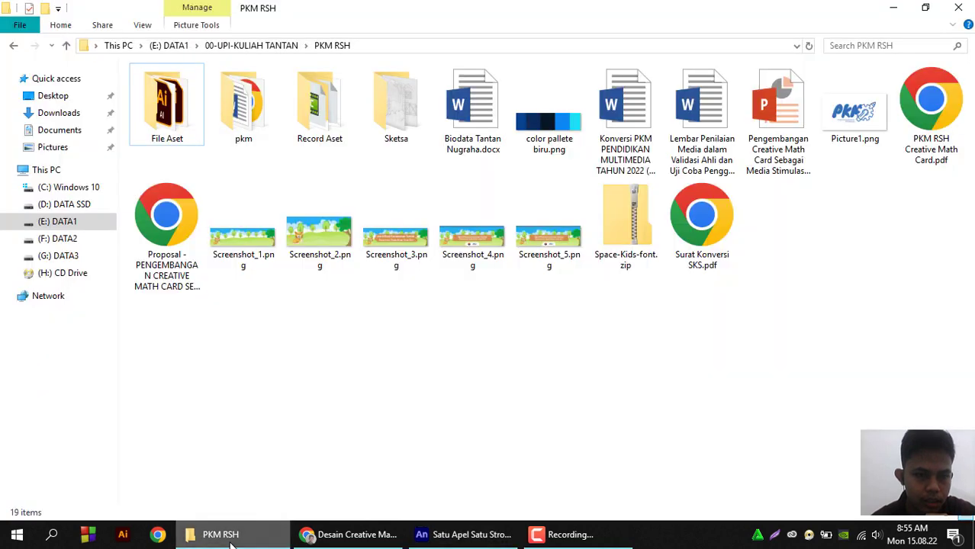
{"action": "left_click", "coordinate": [158, 136]}
{"action": "double_click", "coordinate": [158, 136]}
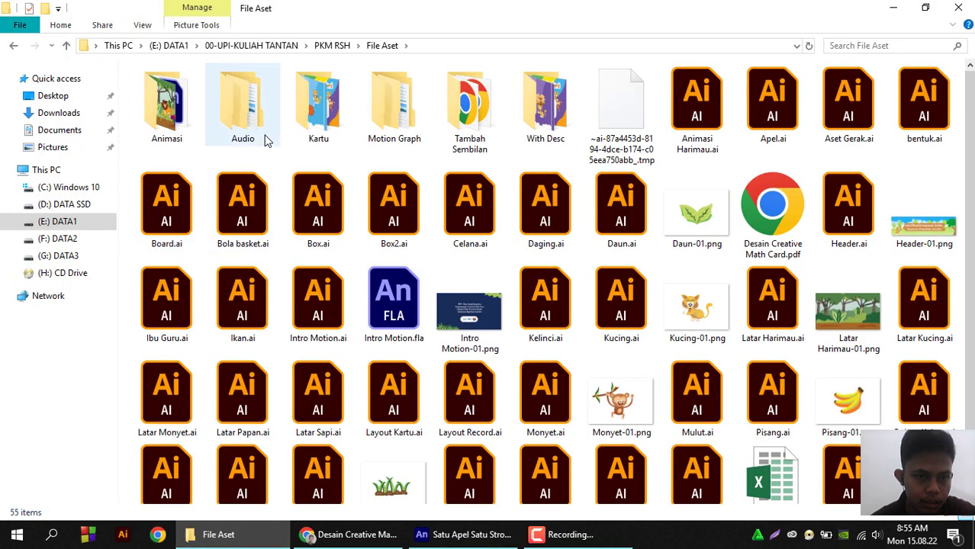
{"action": "double_click", "coordinate": [263, 139]}
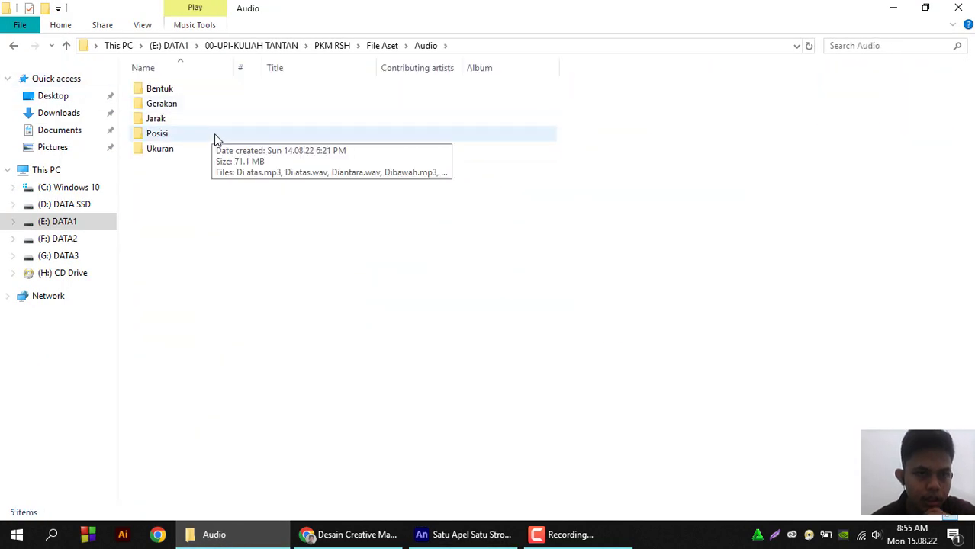
{"action": "double_click", "coordinate": [223, 151]}
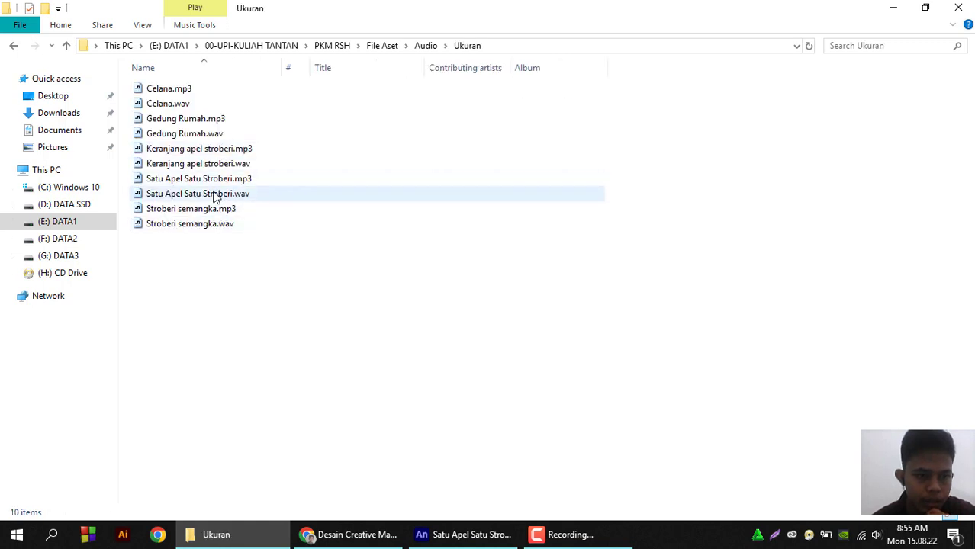
{"action": "left_click", "coordinate": [215, 195]}
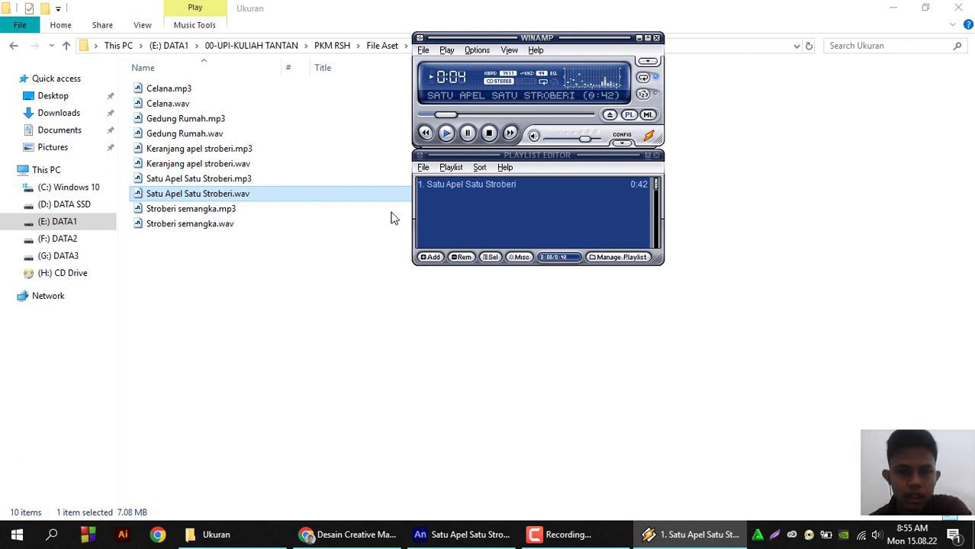
{"action": "key", "text": "alt+F4"}
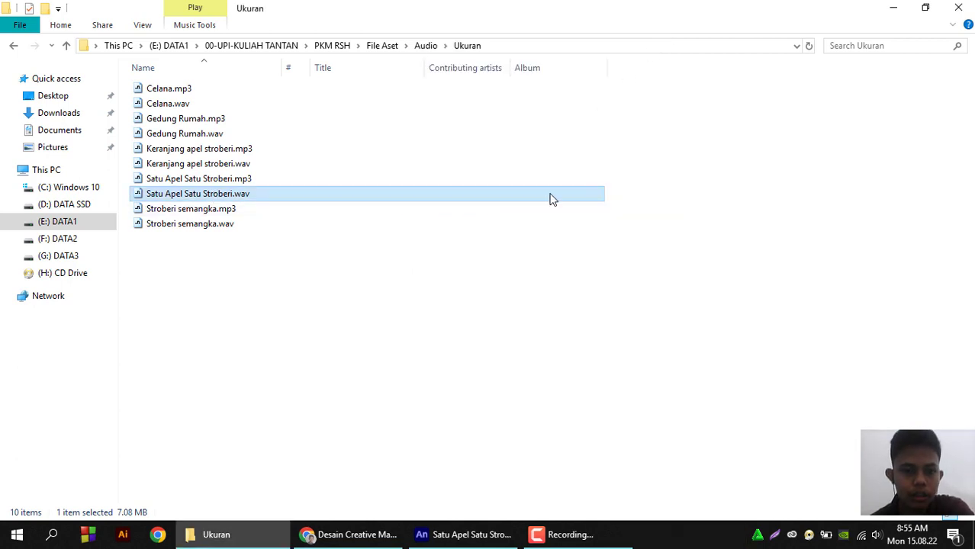
Switch back to Animate and extend all layers from Musik down to Latar with frames up to frame 515
{"action": "left_click", "coordinate": [464, 534]}
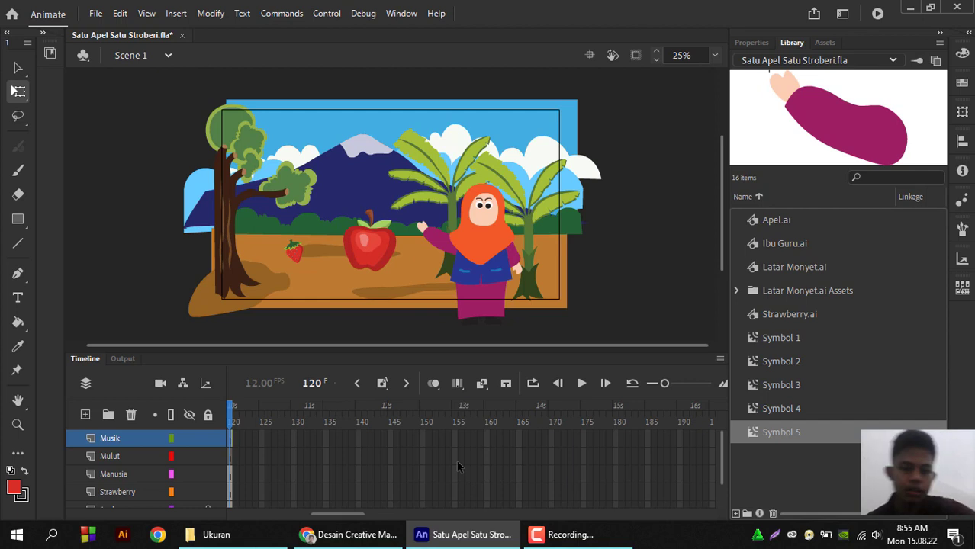
{"action": "left_click_drag", "start_coordinate": [361, 514], "coordinate": [347, 480]}
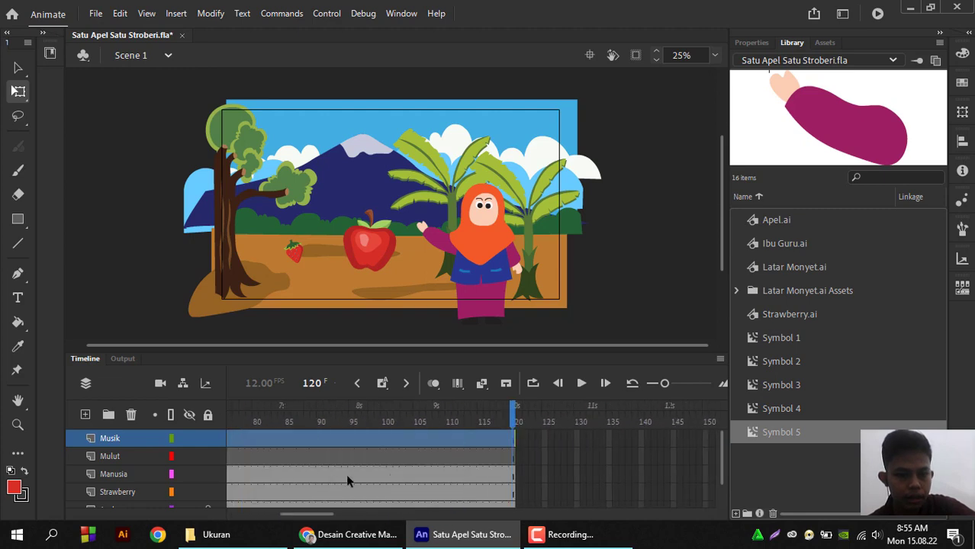
{"action": "left_click", "coordinate": [532, 456]}
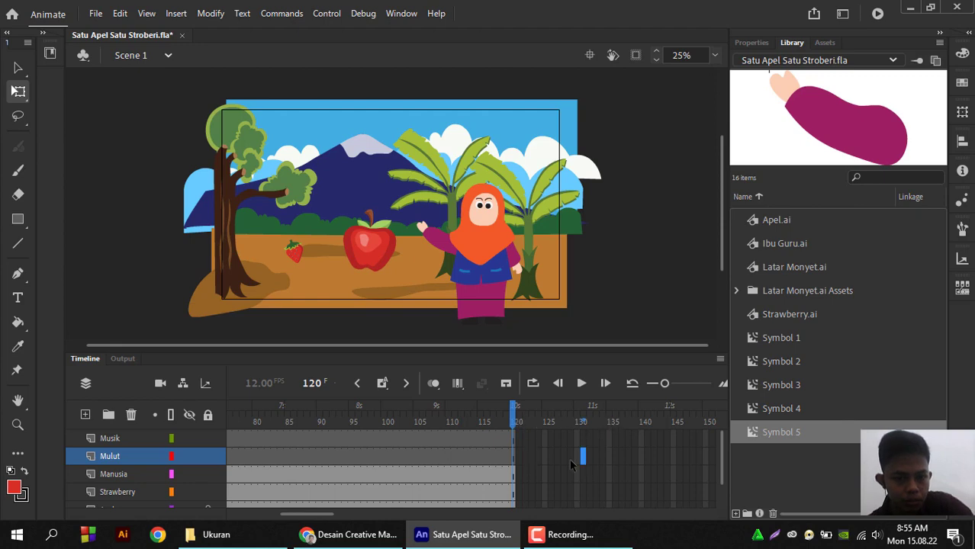
{"action": "scroll", "coordinate": [569, 458], "scroll_direction": "down", "scroll_amount": 1}
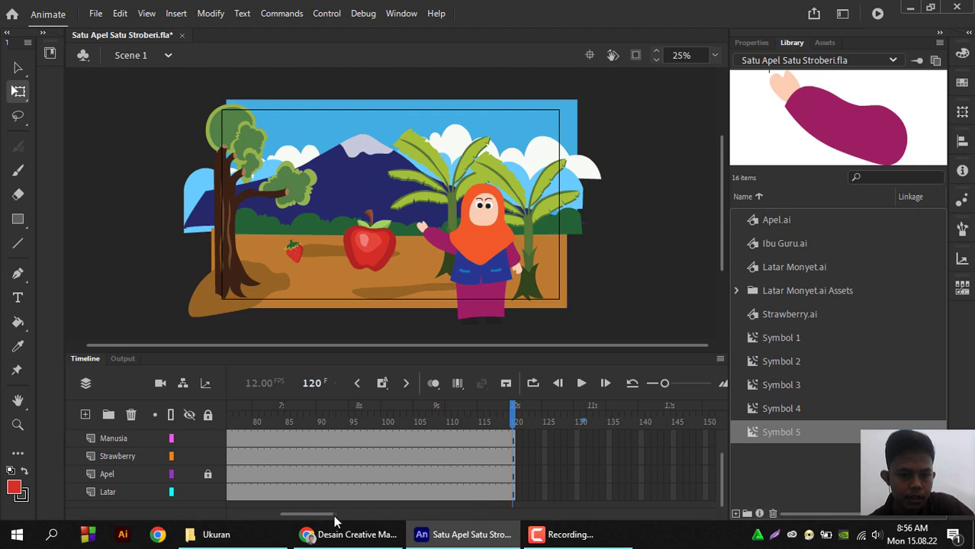
{"action": "left_click_drag", "start_coordinate": [329, 514], "coordinate": [587, 533]}
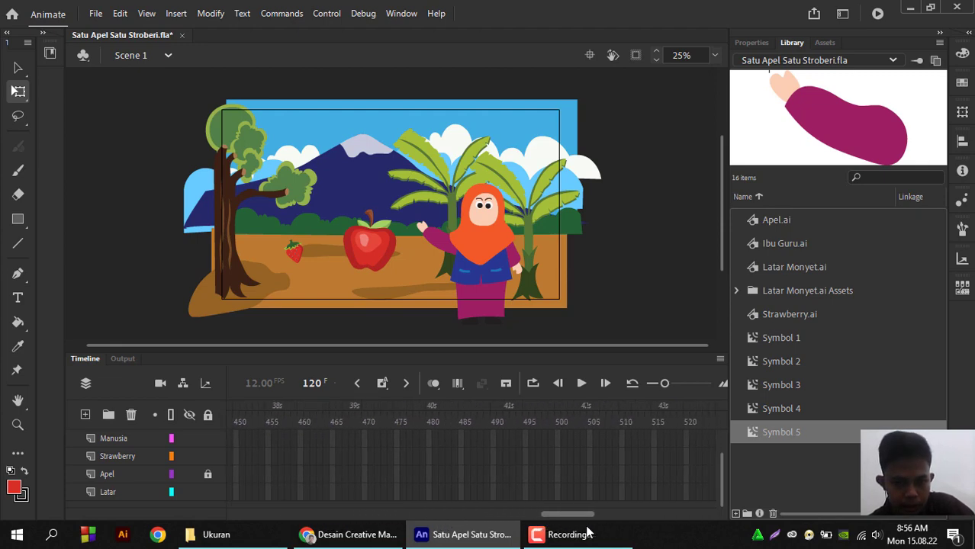
{"action": "left_click", "coordinate": [653, 439]}
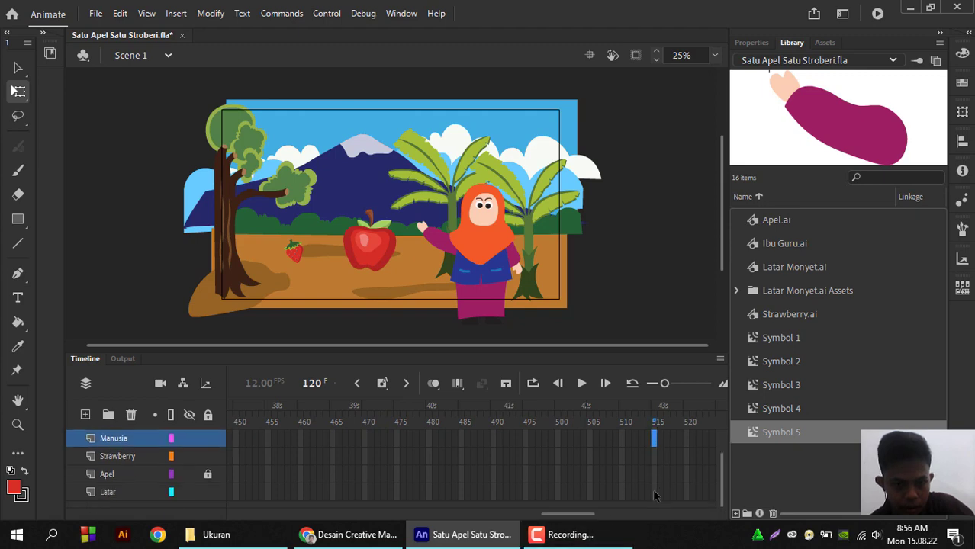
{"action": "left_click_drag", "start_coordinate": [652, 492], "coordinate": [655, 440]}
{"action": "scroll", "coordinate": [653, 467], "scroll_direction": "down", "scroll_amount": 1}
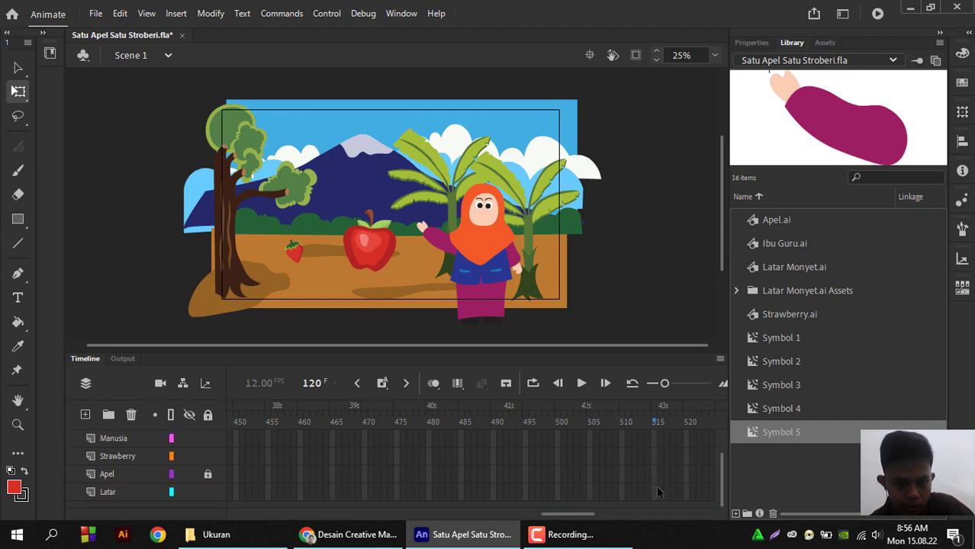
{"action": "mouse_move", "coordinate": [657, 492]}
{"action": "left_mouse_down"}
{"action": "mouse_move", "coordinate": [656, 438]}
{"action": "mouse_move", "coordinate": [657, 494]}
{"action": "left_mouse_up"}
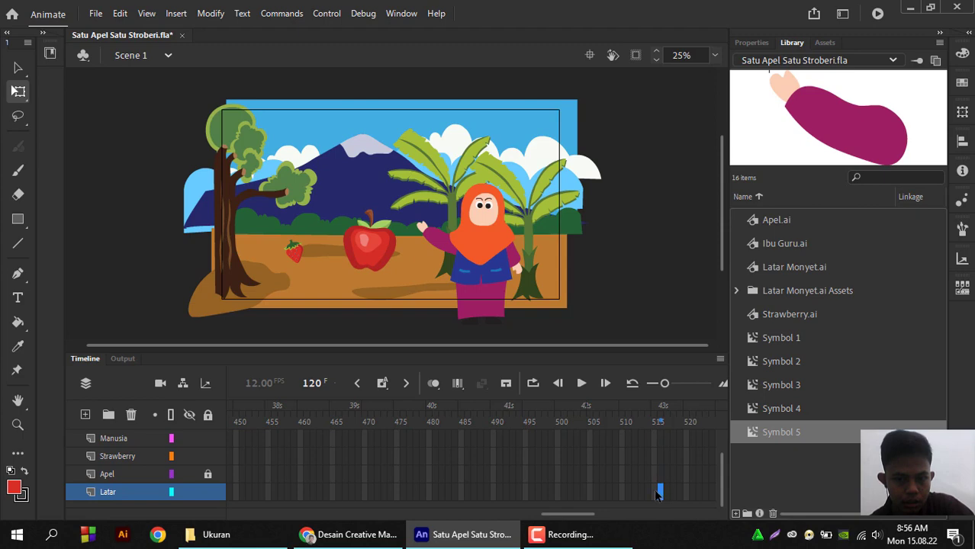
{"action": "scroll", "coordinate": [655, 484], "scroll_direction": "up", "scroll_amount": 2}
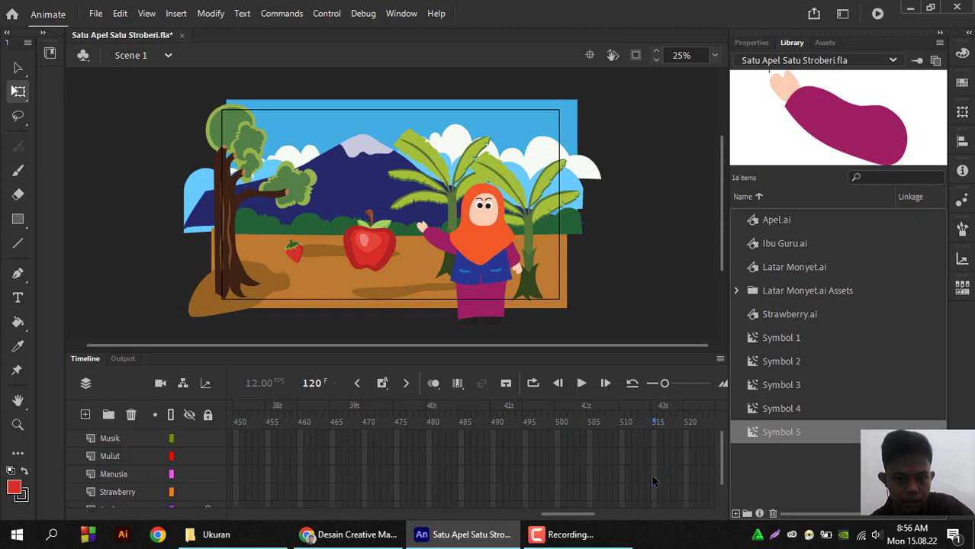
{"action": "left_click", "coordinate": [653, 436]}
{"action": "scroll", "coordinate": [656, 480], "scroll_direction": "down", "scroll_amount": 2}
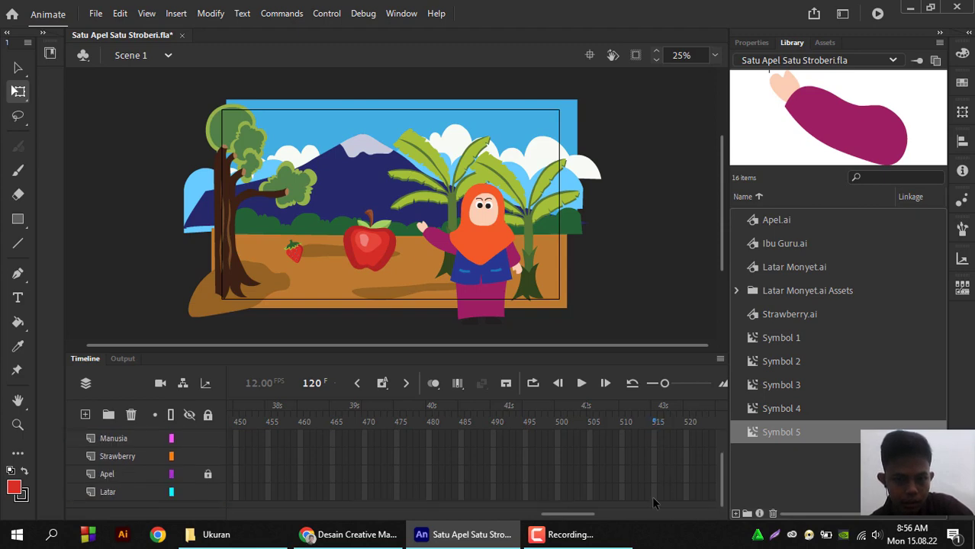
{"action": "left_click", "coordinate": [652, 496]}
{"action": "right_click", "coordinate": [653, 497]}
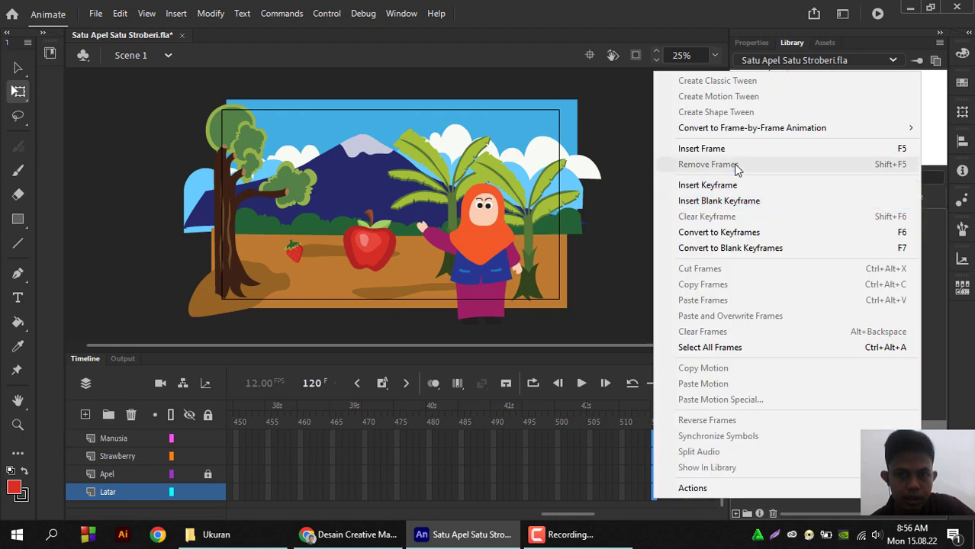
{"action": "left_click", "coordinate": [710, 149]}
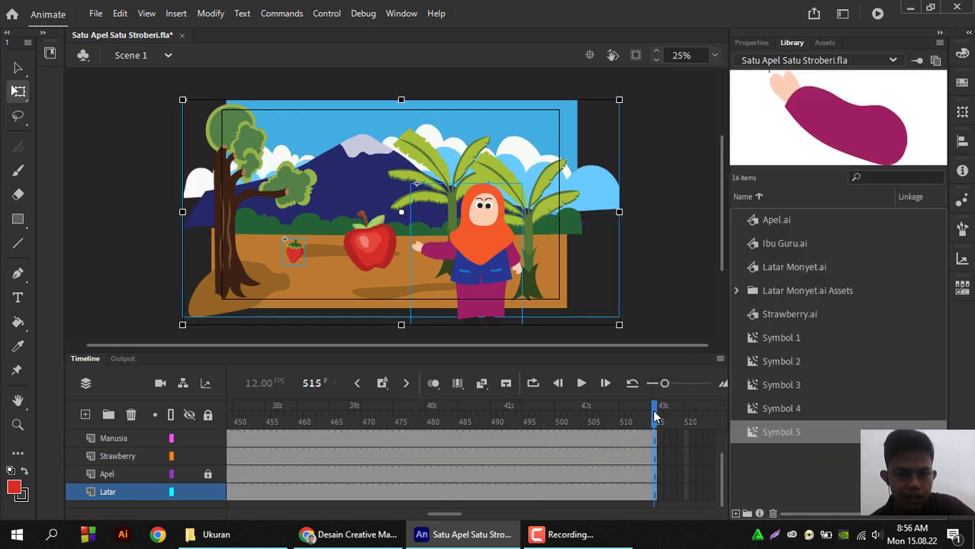
Return the playhead to frame 1 and make Mulut the active layer
{"action": "left_click", "coordinate": [460, 408]}
{"action": "left_click_drag", "start_coordinate": [351, 422], "coordinate": [3, 524]}
{"action": "scroll", "coordinate": [369, 460], "scroll_direction": "up", "scroll_amount": 1}
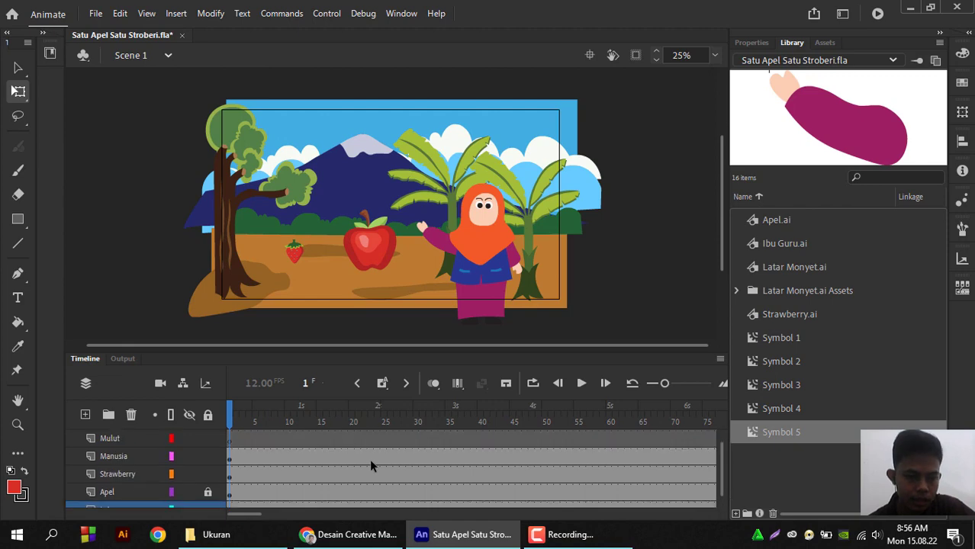
{"action": "left_click", "coordinate": [100, 456]}
{"action": "left_click", "coordinate": [113, 442]}
{"action": "scroll", "coordinate": [113, 444], "scroll_direction": "up", "scroll_amount": 1}
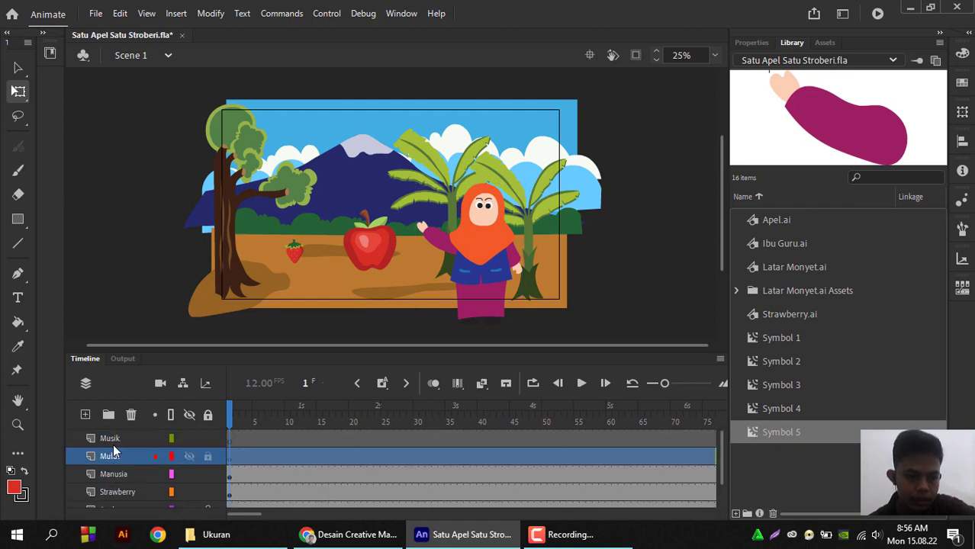
{"action": "left_click_drag", "start_coordinate": [233, 513], "coordinate": [122, 501]}
{"action": "left_click", "coordinate": [292, 472]}
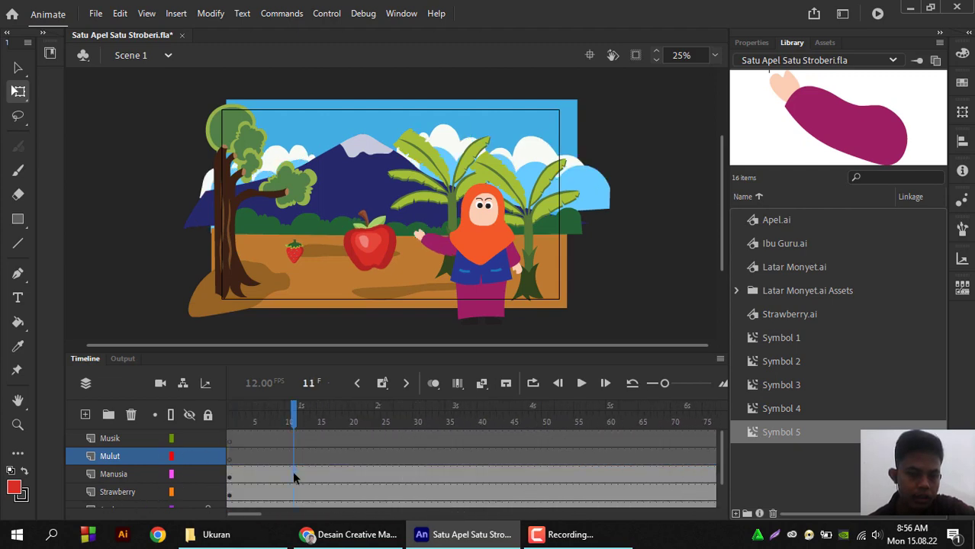
{"action": "left_click", "coordinate": [281, 457]}
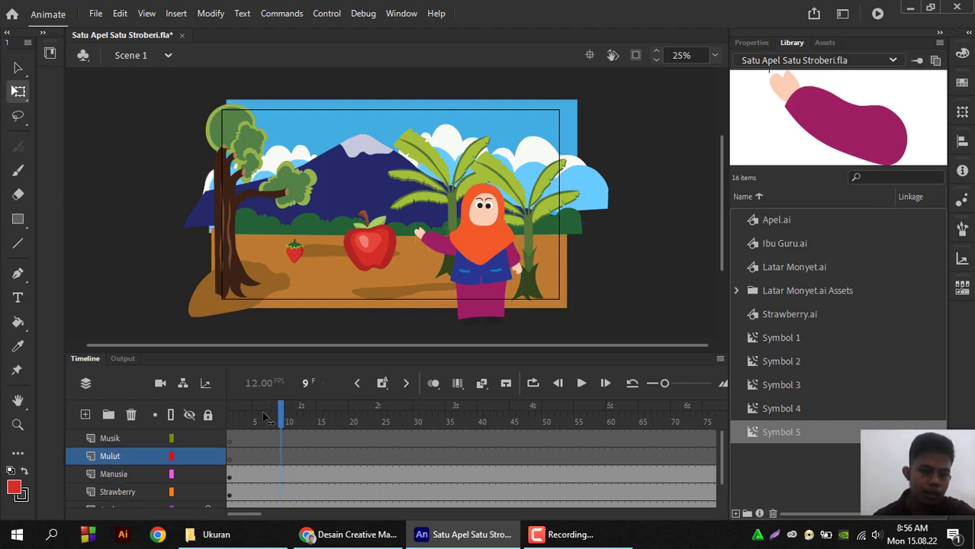
{"action": "left_click", "coordinate": [229, 418]}
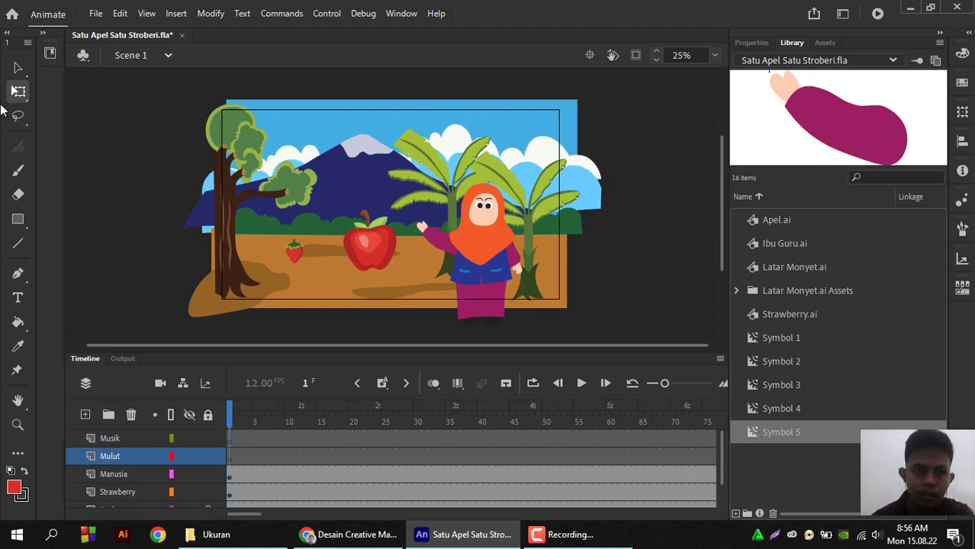
Import Mulut.ai from PKM RSH > File Aset into the library with all its layers, converted to Animate layers
{"action": "left_click", "coordinate": [95, 13]}
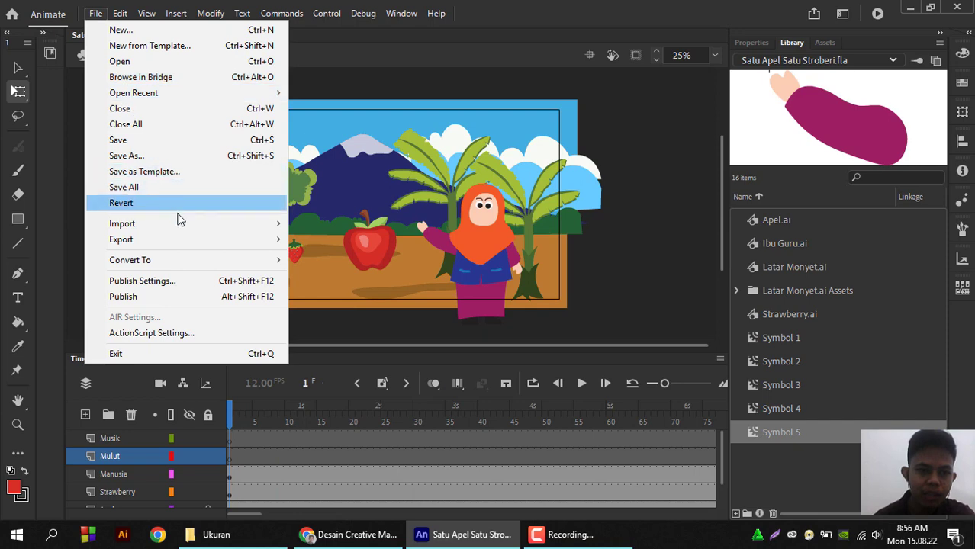
{"action": "mouse_move", "coordinate": [185, 223]}
{"action": "left_click", "coordinate": [340, 241]}
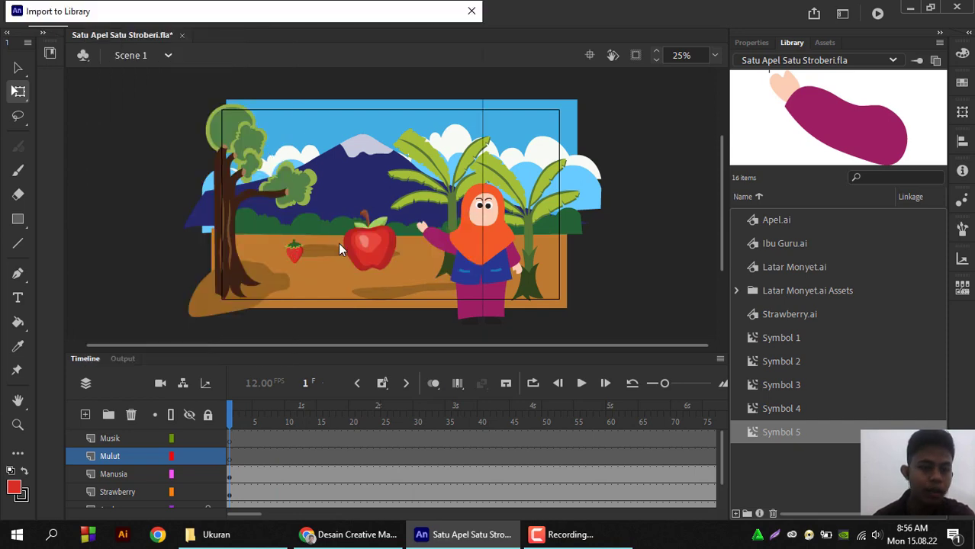
{"action": "scroll", "coordinate": [340, 247], "scroll_direction": "down", "scroll_amount": 1}
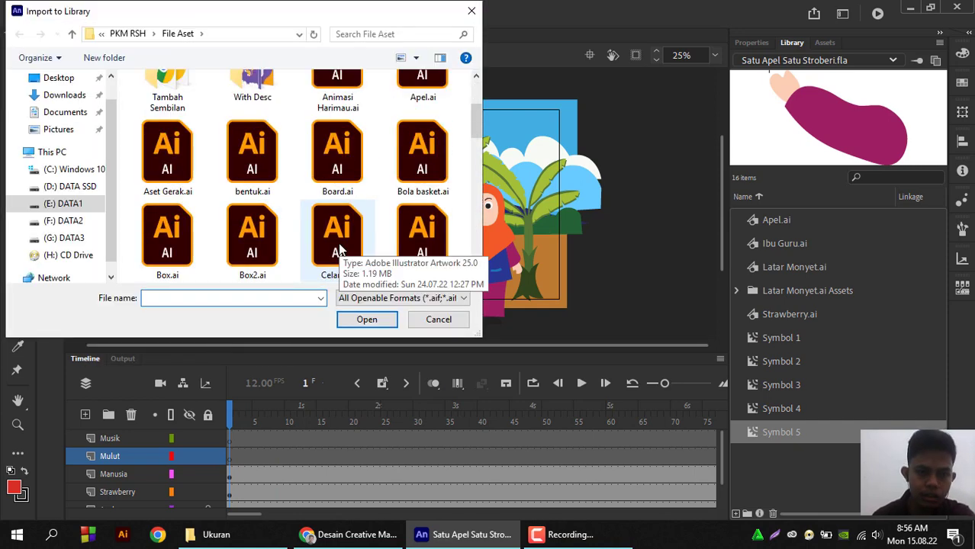
{"action": "scroll", "coordinate": [341, 246], "scroll_direction": "down", "scroll_amount": 4}
{"action": "scroll", "coordinate": [340, 247], "scroll_direction": "down", "scroll_amount": 5}
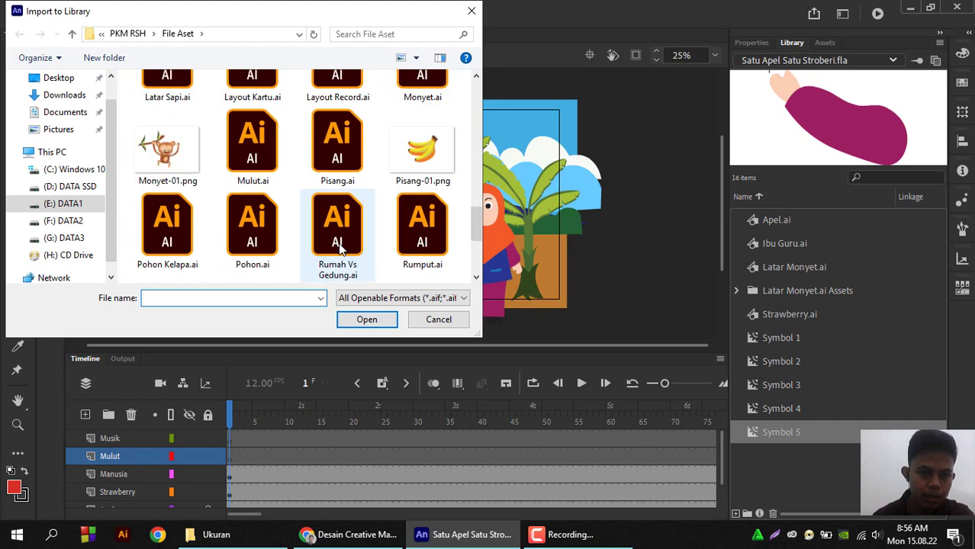
{"action": "scroll", "coordinate": [388, 196], "scroll_direction": "up", "scroll_amount": 2}
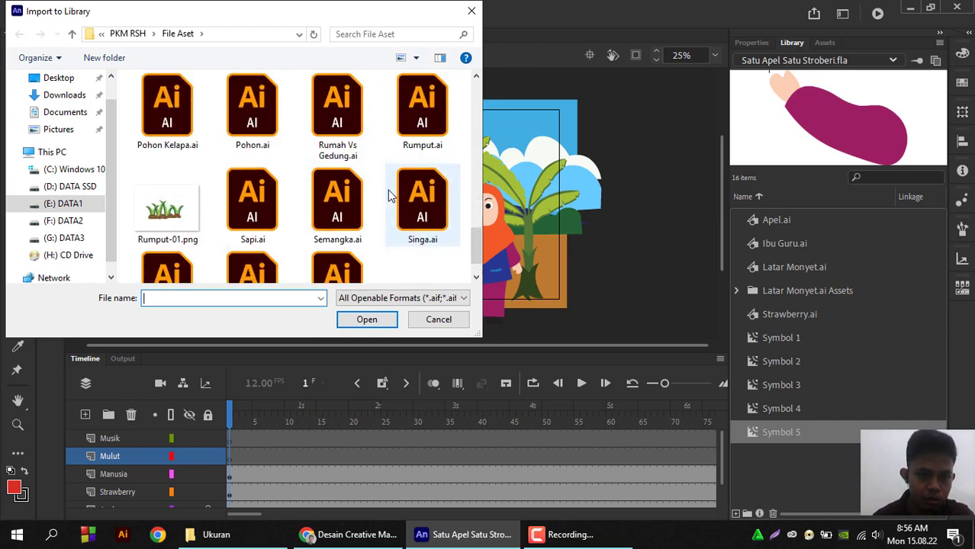
{"action": "left_click", "coordinate": [253, 111]}
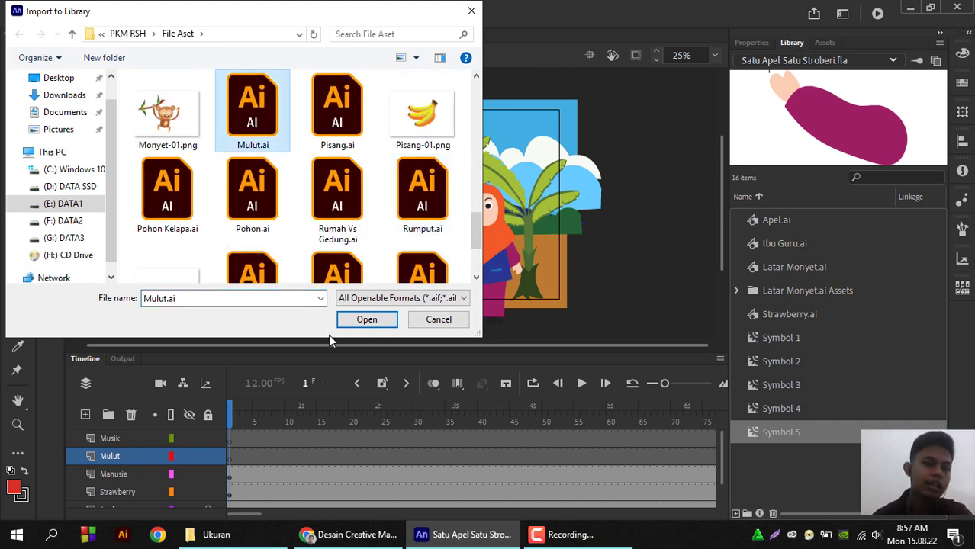
{"action": "left_click", "coordinate": [365, 319]}
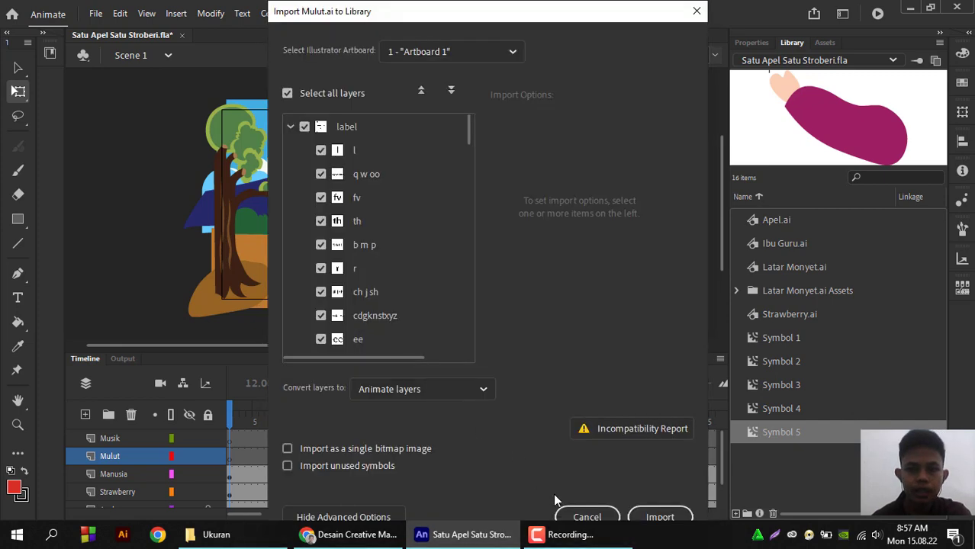
{"action": "left_click", "coordinate": [658, 517]}
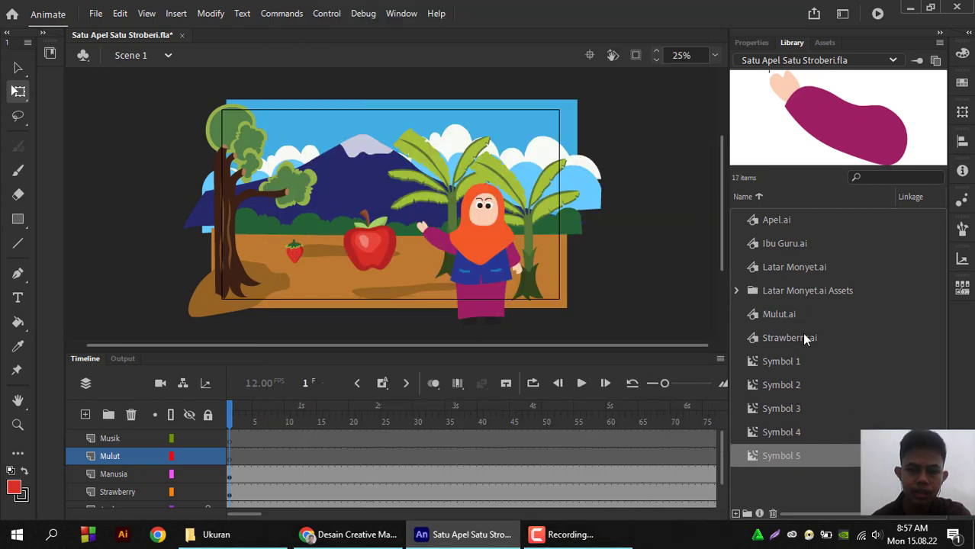
Place Mulut.ai on the stage over the teacher, delete the label layer inside the symbol, and return to Scene 1
{"action": "left_click", "coordinate": [782, 314]}
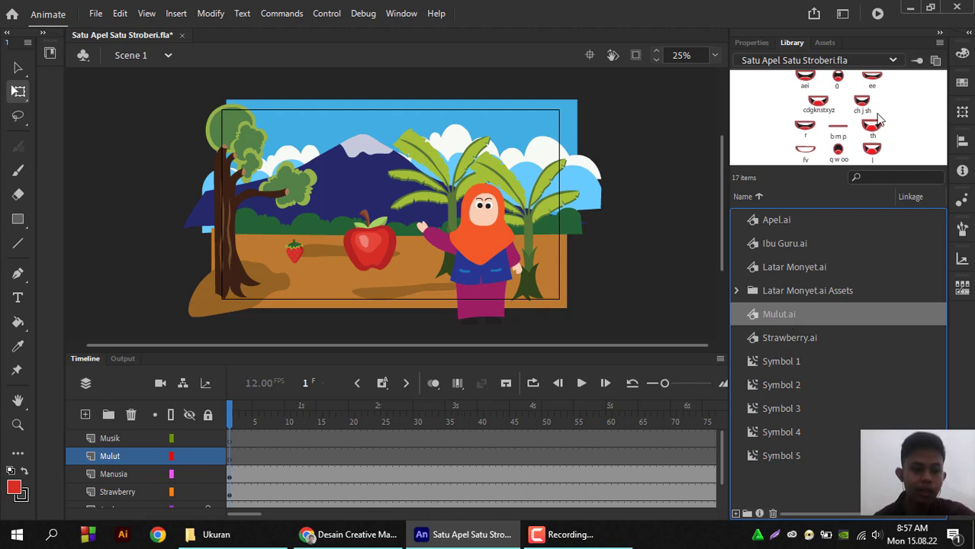
{"action": "left_click_drag", "start_coordinate": [877, 118], "coordinate": [496, 255]}
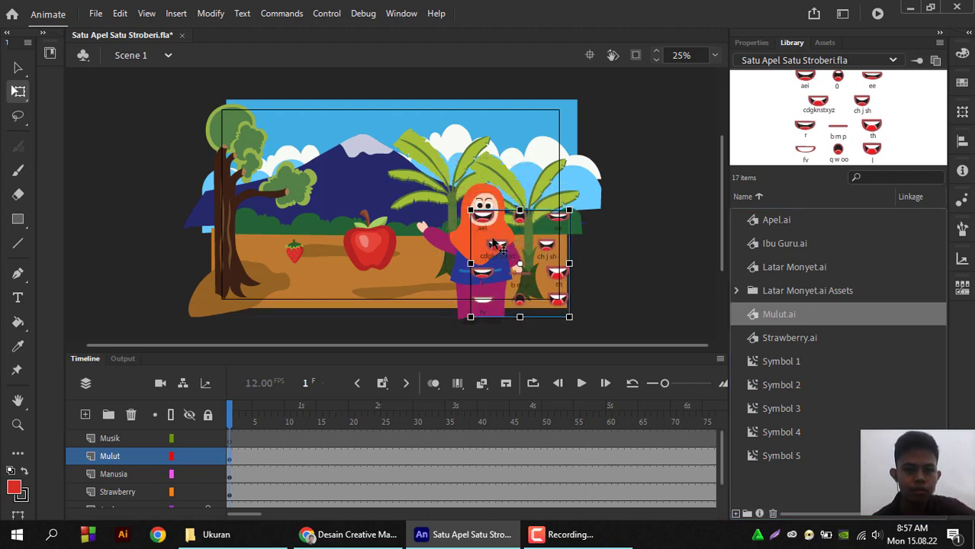
{"action": "double_click", "coordinate": [483, 229]}
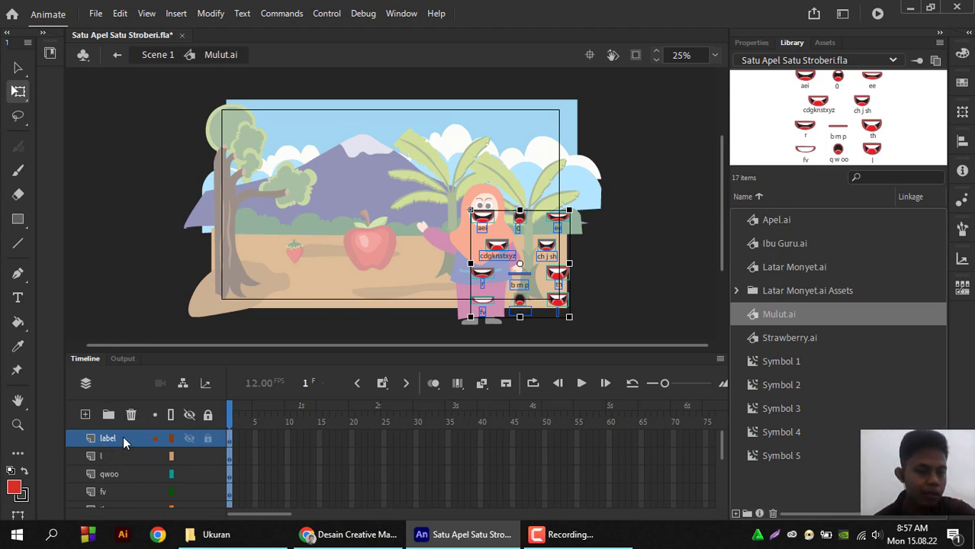
{"action": "left_click", "coordinate": [127, 415]}
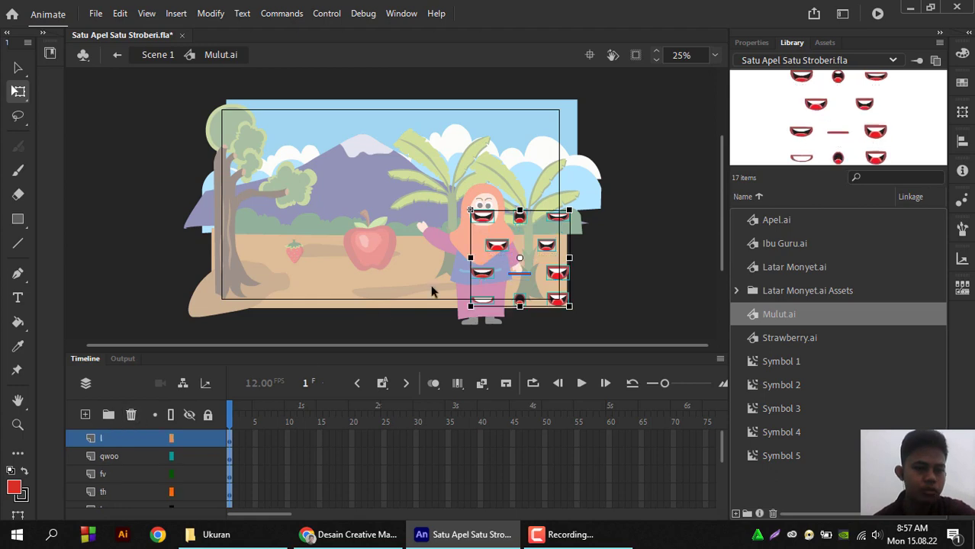
{"action": "double_click", "coordinate": [639, 277]}
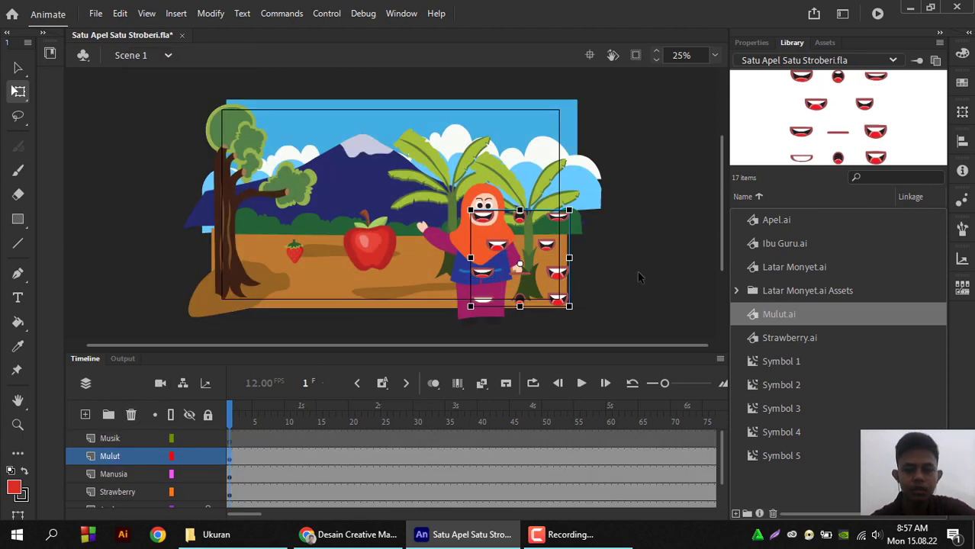
Scale down the set of mouths and position it so the first mouth sits on the teacher's face below the eyes
{"action": "scroll", "coordinate": [638, 277], "scroll_direction": "up", "scroll_amount": 2}
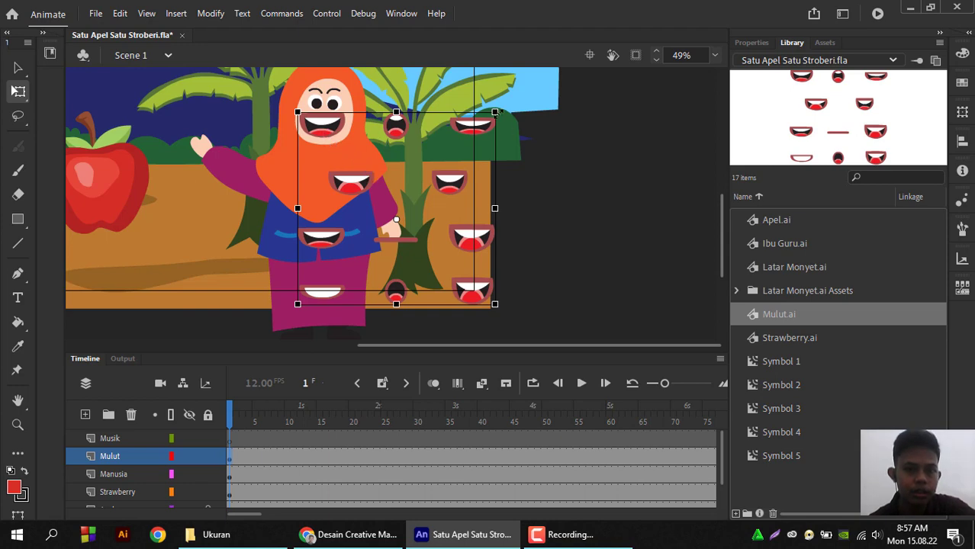
{"action": "left_click_drag", "start_coordinate": [495, 112], "coordinate": [322, 134]}
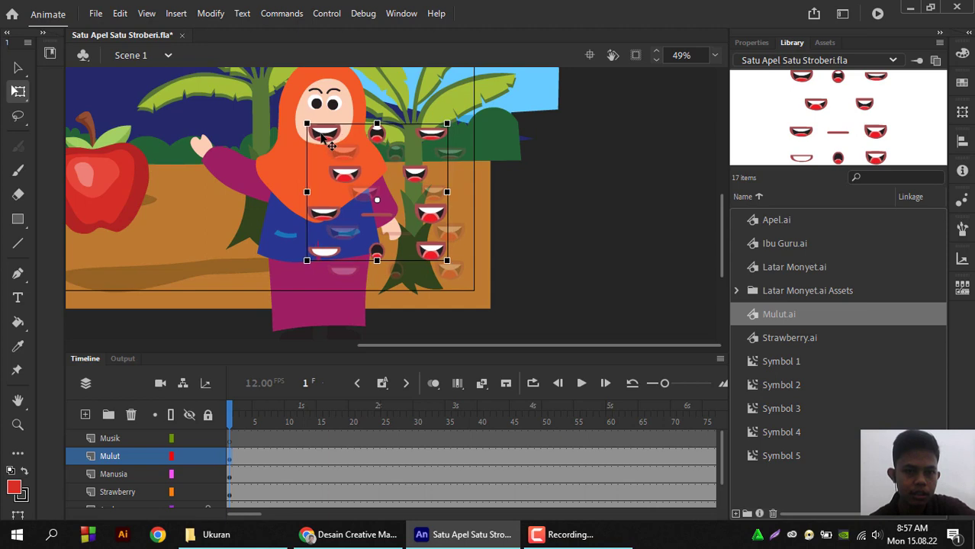
{"action": "left_click_drag", "start_coordinate": [449, 121], "coordinate": [436, 131]}
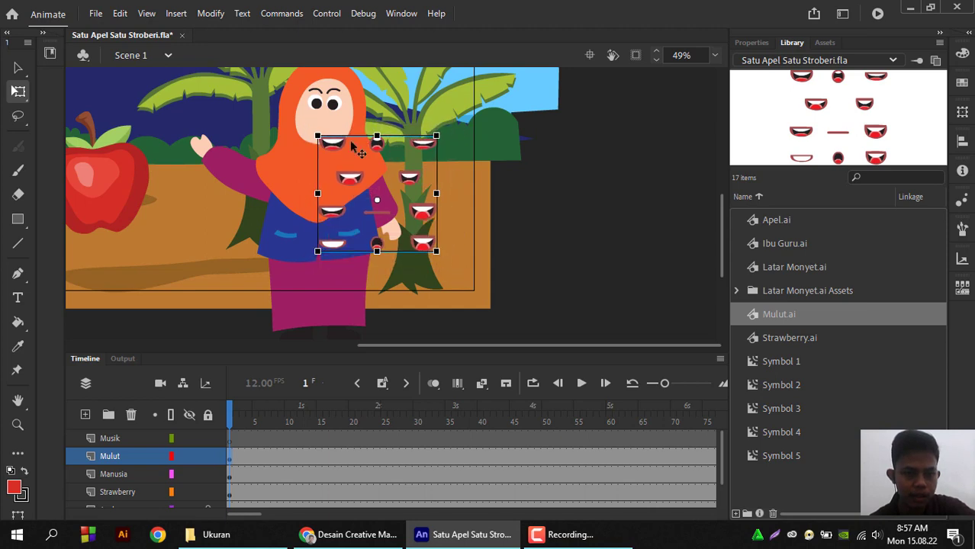
{"action": "left_click_drag", "start_coordinate": [325, 151], "coordinate": [324, 138]}
{"action": "key", "text": "shift+Left"}
{"action": "key", "text": "shift+Left"}
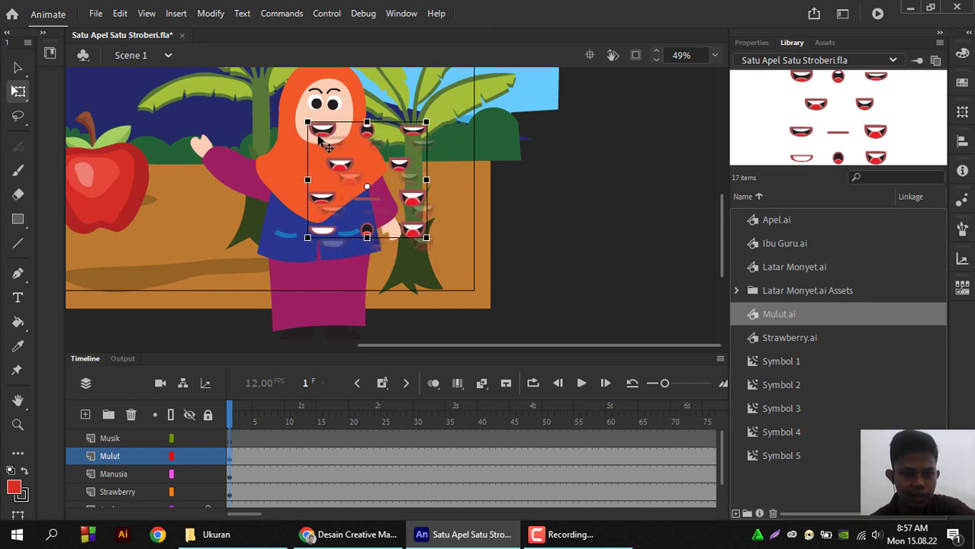
{"action": "key", "text": "Down"}
{"action": "key", "text": "Down"}
{"action": "key", "text": "Down"}
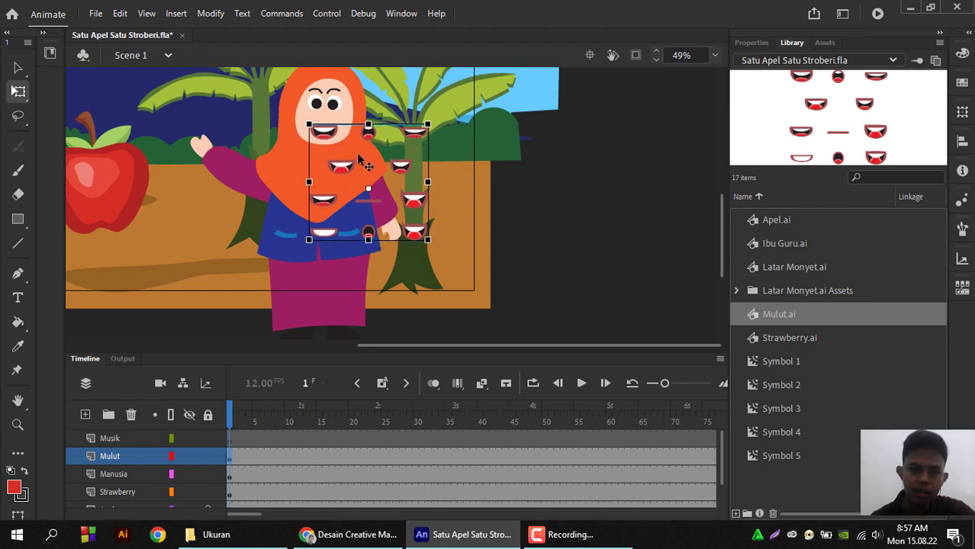
{"action": "key", "text": "Right"}
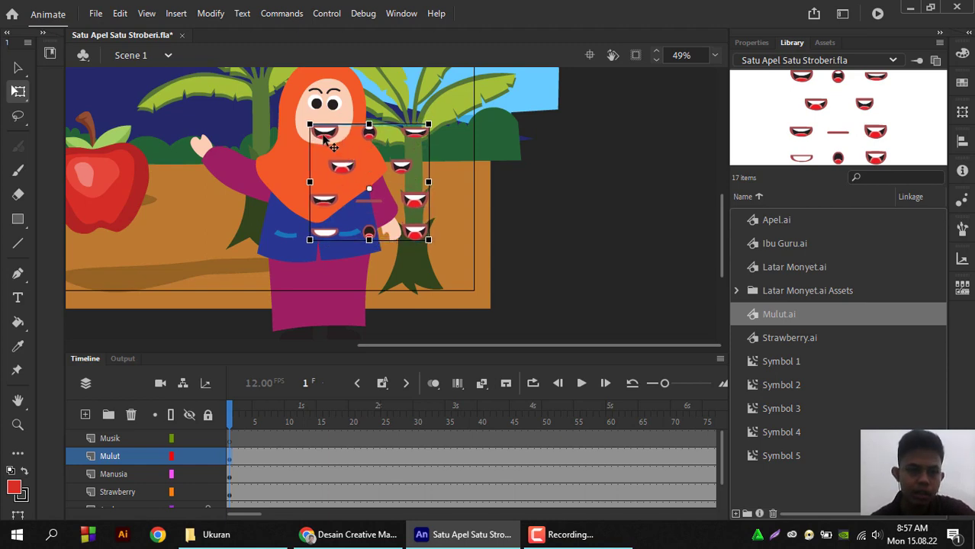
Inside Mulut.ai, cut every mouth shape except the aei mouth on the teacher's face, and return to Scene 1
{"action": "double_click", "coordinate": [375, 136]}
{"action": "left_click", "coordinate": [370, 133]}
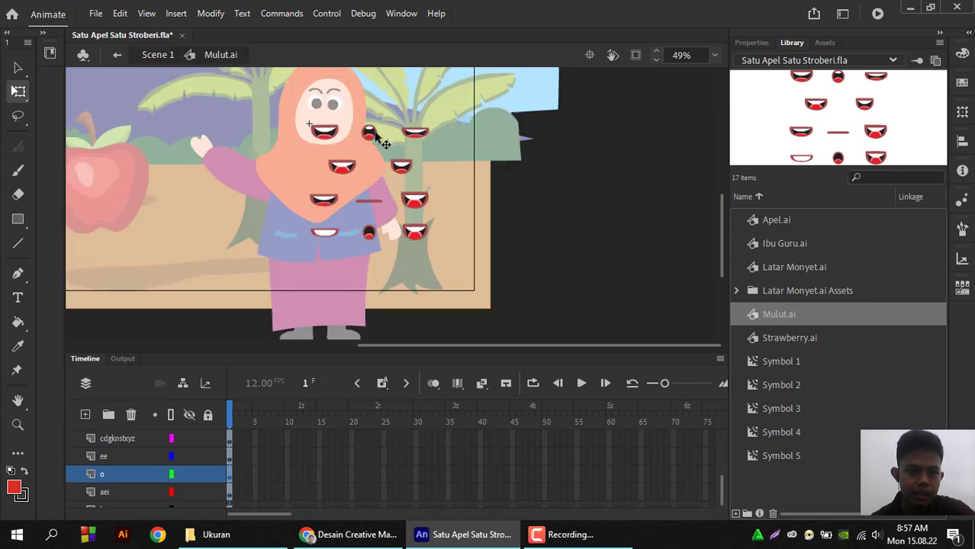
{"action": "left_click", "coordinate": [414, 133], "text": "shift"}
{"action": "left_click", "coordinate": [345, 167], "text": "shift"}
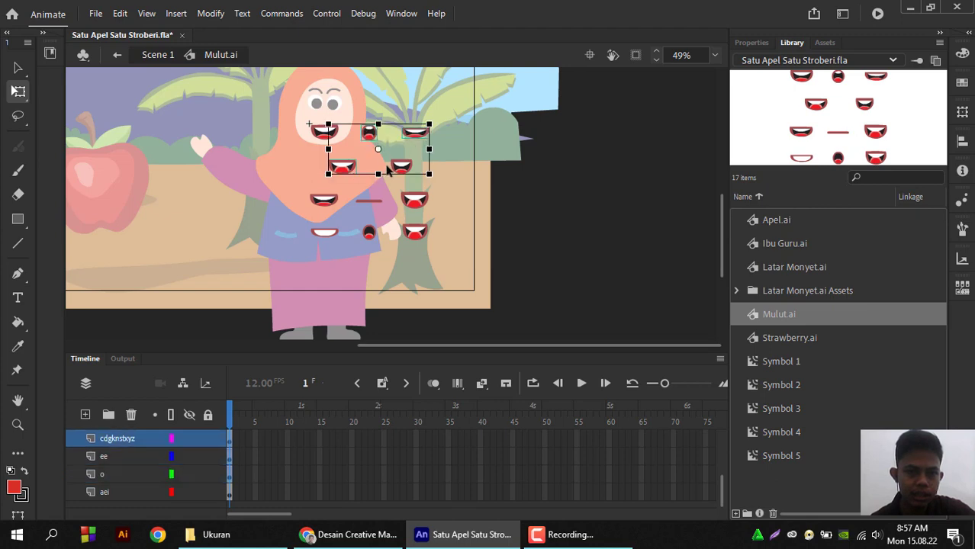
{"action": "left_click", "coordinate": [398, 168], "text": "shift"}
{"action": "left_click", "coordinate": [332, 199], "text": "shift"}
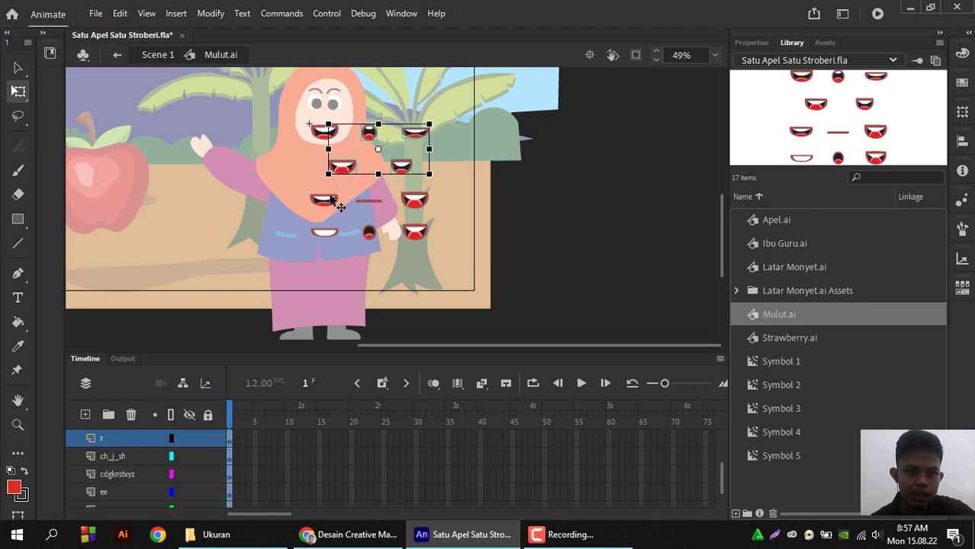
{"action": "left_click", "coordinate": [370, 202], "text": "shift"}
{"action": "left_click", "coordinate": [418, 199], "text": "shift"}
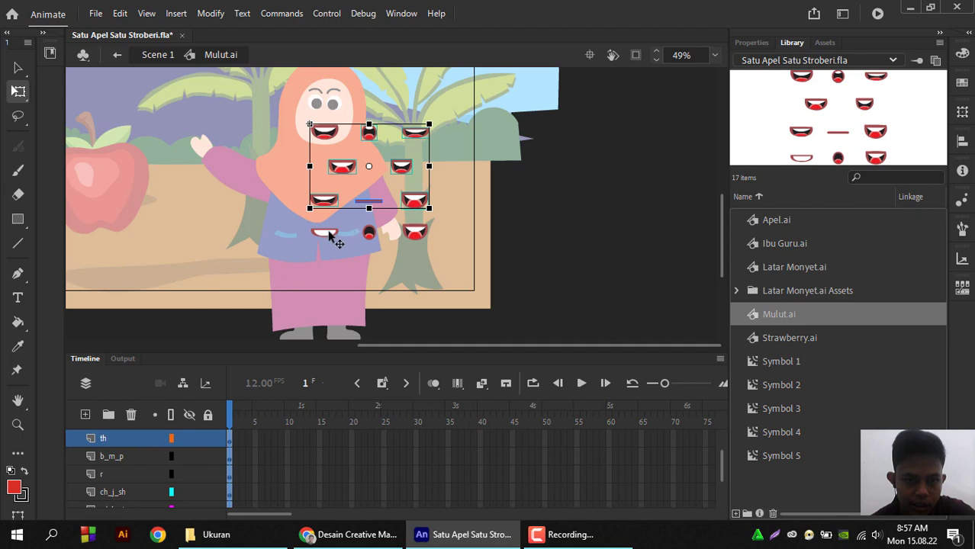
{"action": "left_click", "coordinate": [334, 232], "text": "shift"}
{"action": "left_click", "coordinate": [371, 232], "text": "shift"}
{"action": "left_click", "coordinate": [416, 233], "text": "shift"}
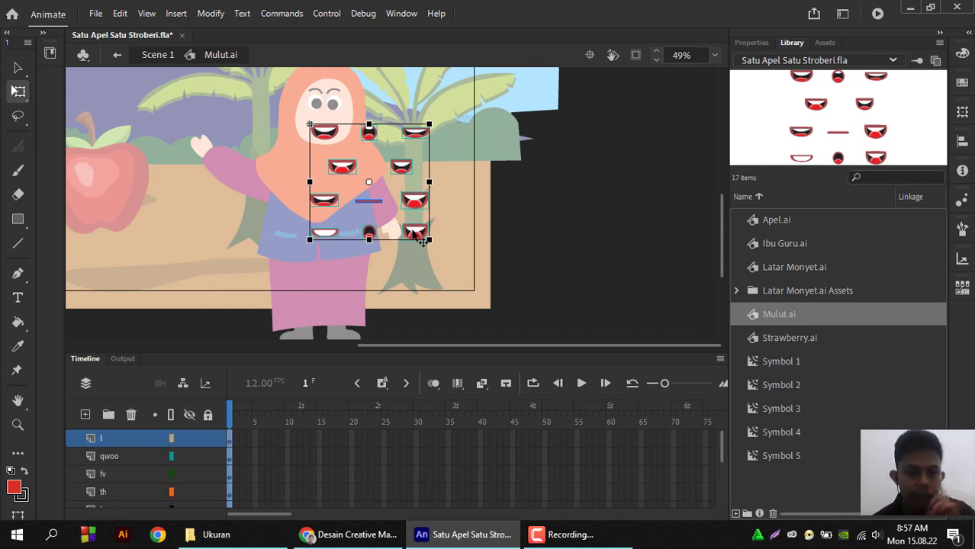
{"action": "right_click", "coordinate": [416, 238]}
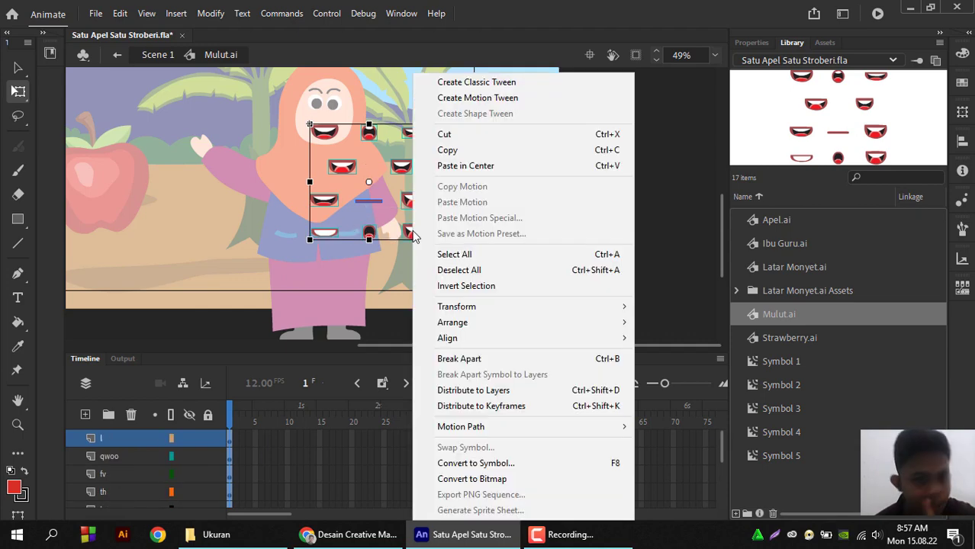
{"action": "left_click", "coordinate": [450, 138]}
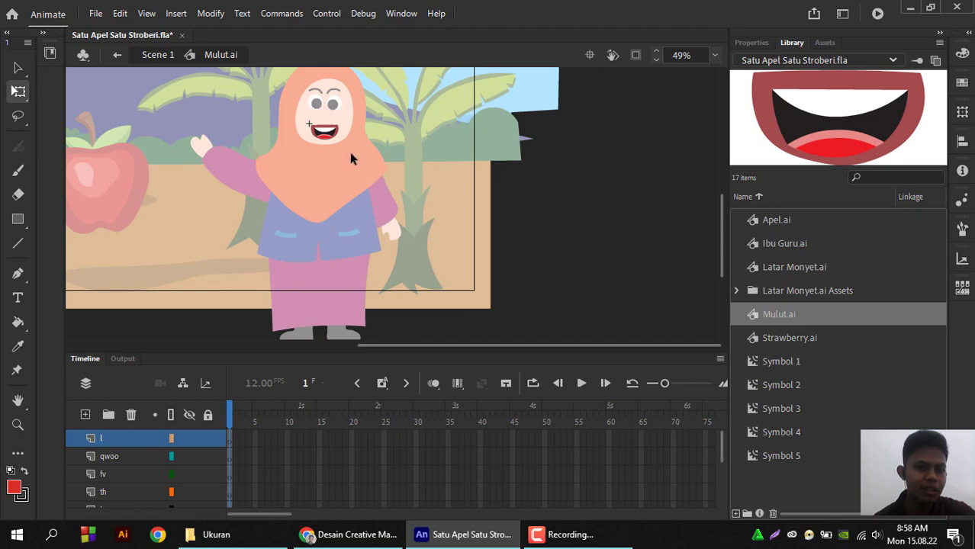
{"action": "double_click", "coordinate": [543, 213]}
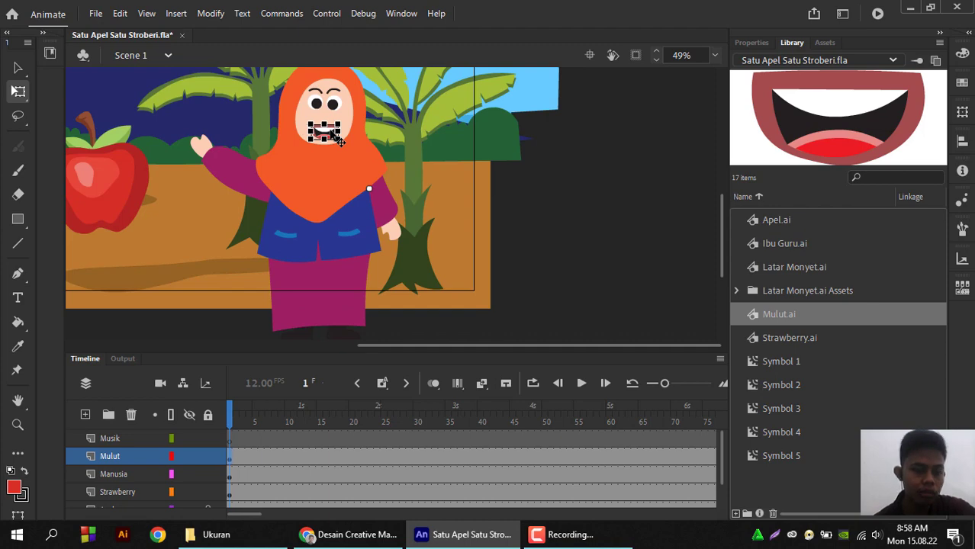
Convert the remaining mouth on the teacher's face to a Graphic symbol named Mulut
{"action": "right_click", "coordinate": [331, 135]}
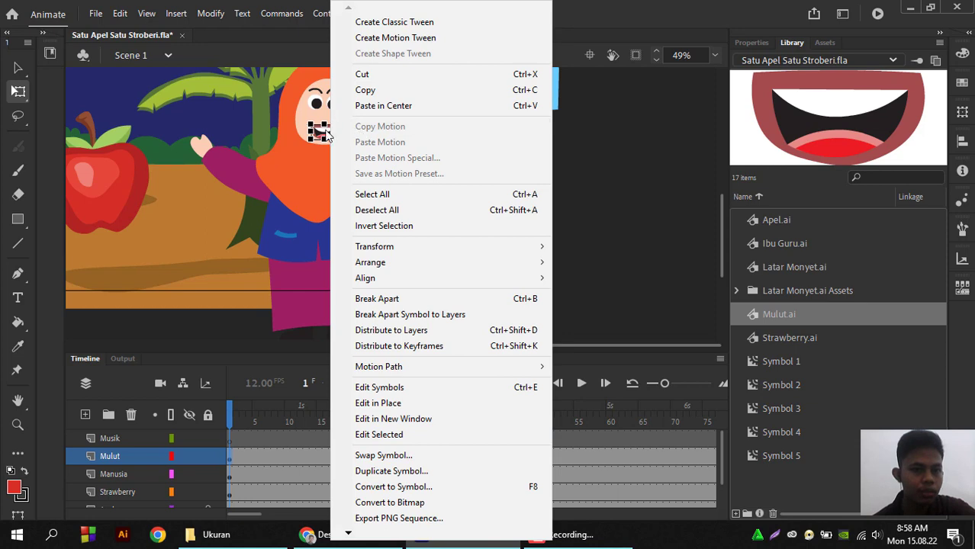
{"action": "left_click", "coordinate": [457, 486]}
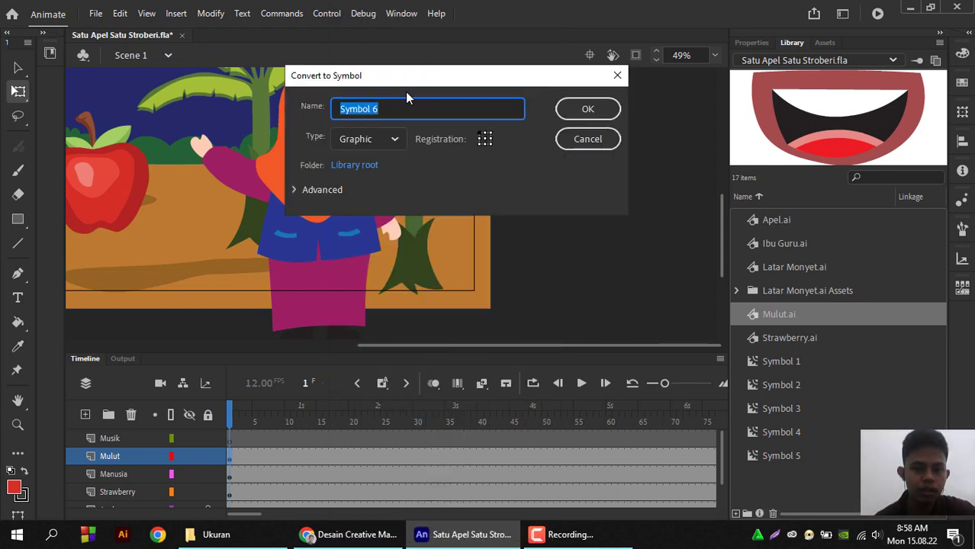
{"action": "type", "text": "Mulut"}
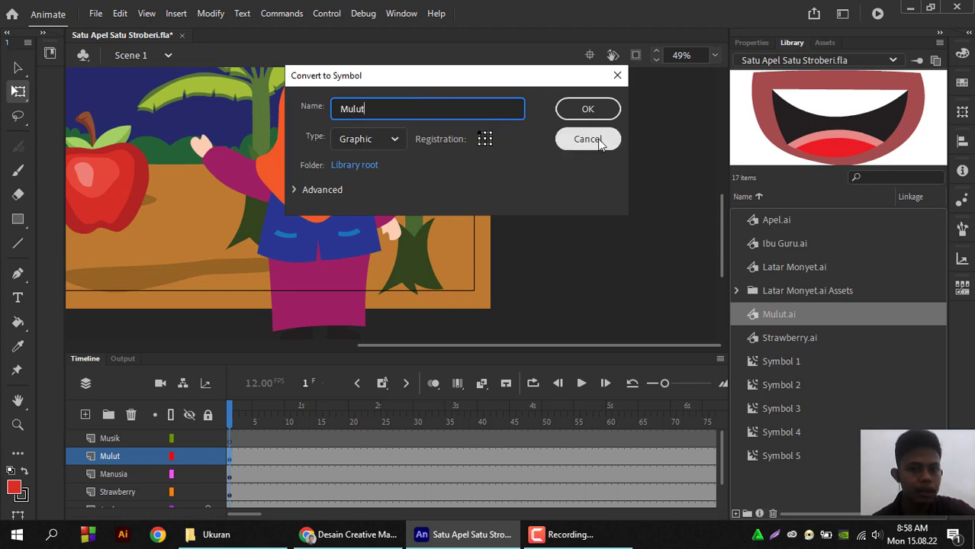
{"action": "left_click", "coordinate": [604, 109]}
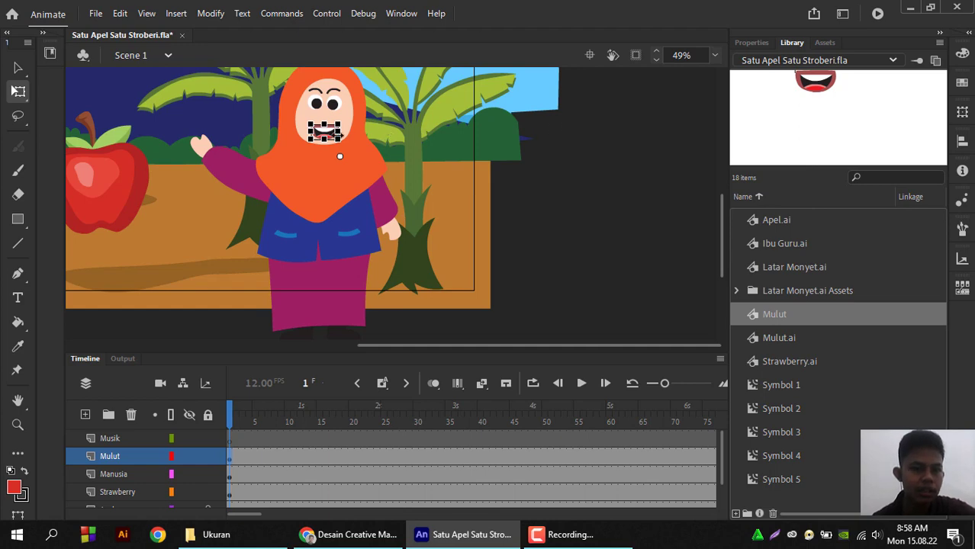
Inside the Mulut symbol, insert a keyframe at frame 15 of Layer_1 and paste the cut mouth shapes there
{"action": "double_click", "coordinate": [325, 136]}
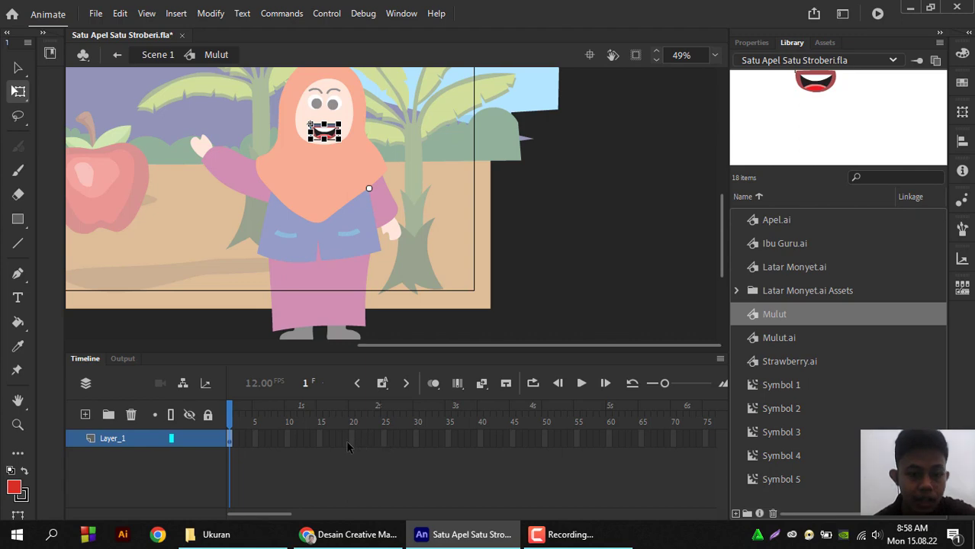
{"action": "right_click", "coordinate": [320, 440]}
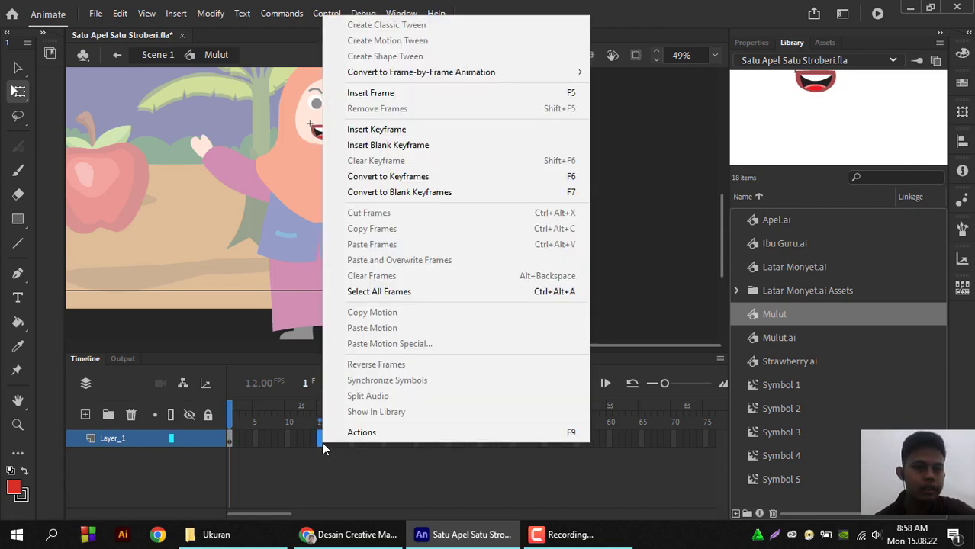
{"action": "left_click", "coordinate": [397, 130]}
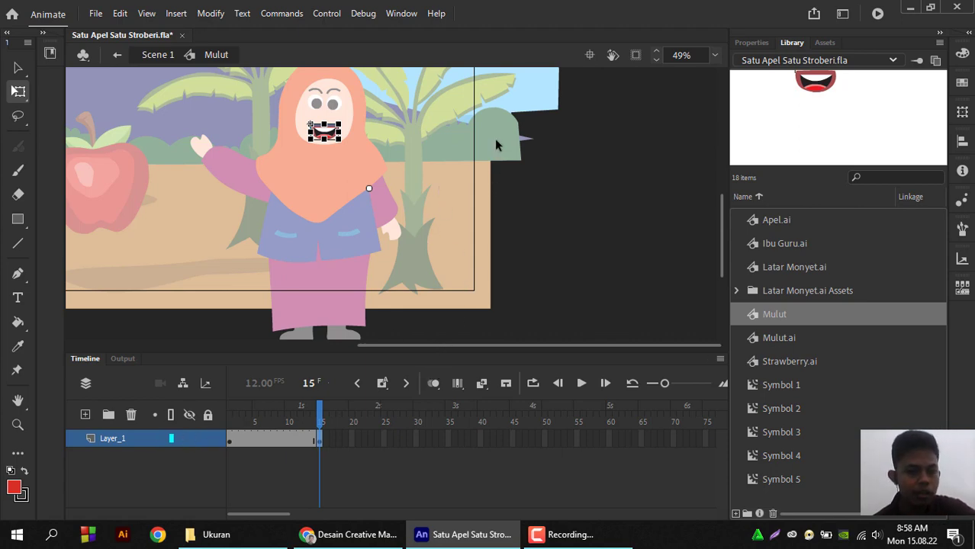
{"action": "key", "text": "ctrl+z"}
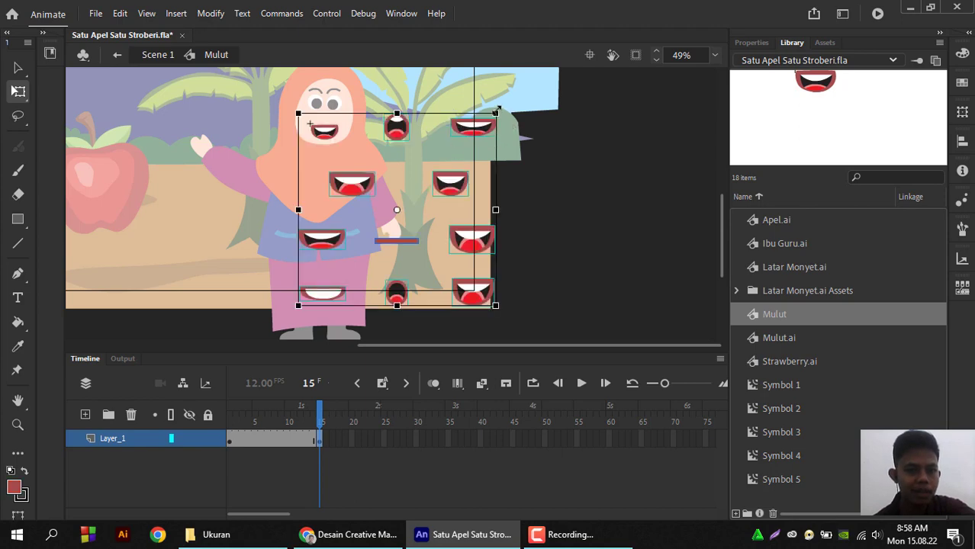
Scale down the pasted mouth shapes at frame 15 and move them so the first mouth sits on the teacher's face
{"action": "left_click_drag", "start_coordinate": [496, 112], "coordinate": [473, 145]}
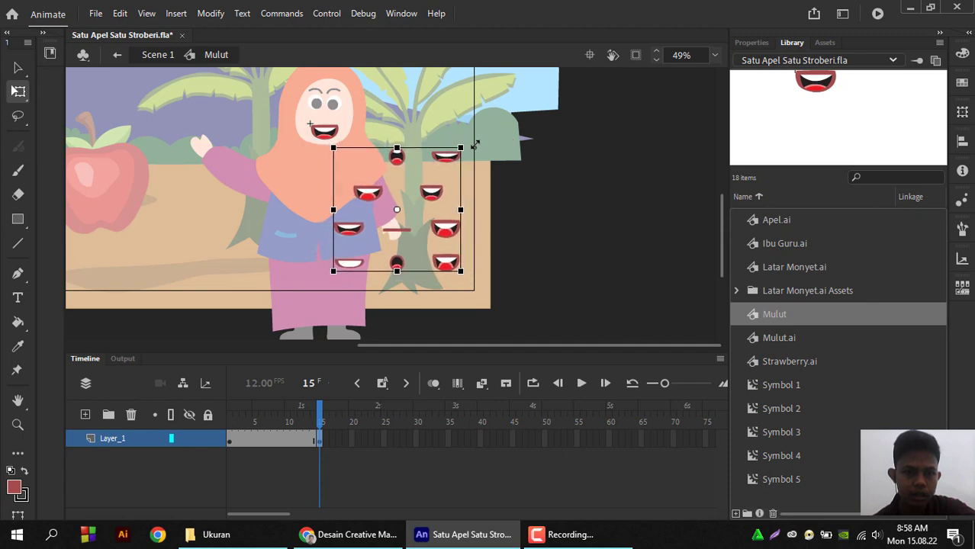
{"action": "left_click_drag", "start_coordinate": [441, 237], "coordinate": [425, 216]}
{"action": "left_click", "coordinate": [459, 297]}
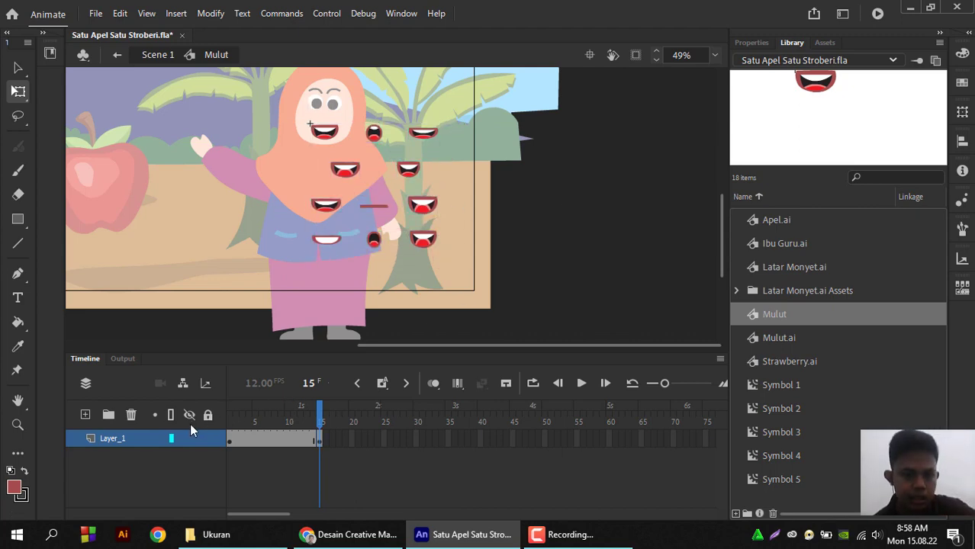
Add a new layer above Layer_1 and copy the first mouth from frame 15 onto its frame 1, aligned over the face's mouth
{"action": "left_click", "coordinate": [90, 416]}
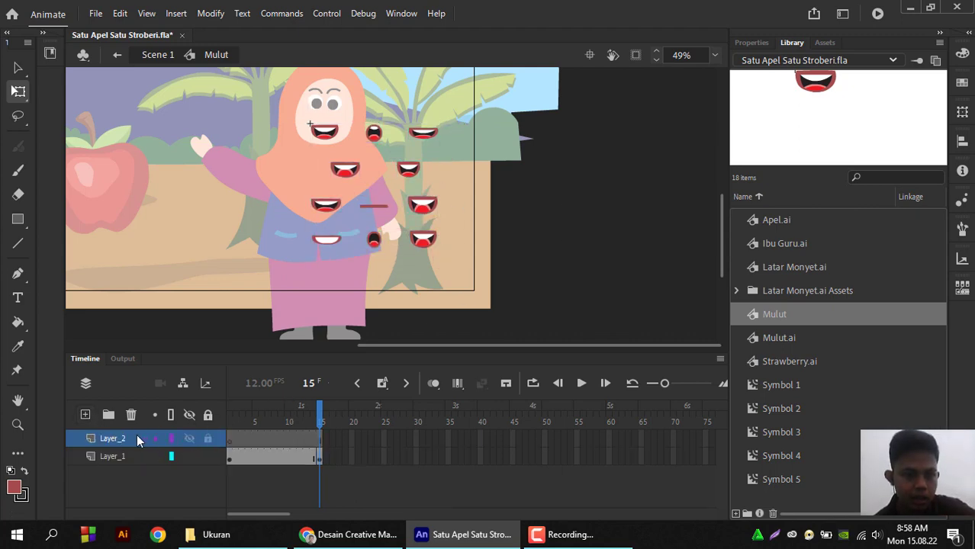
{"action": "left_click", "coordinate": [230, 440]}
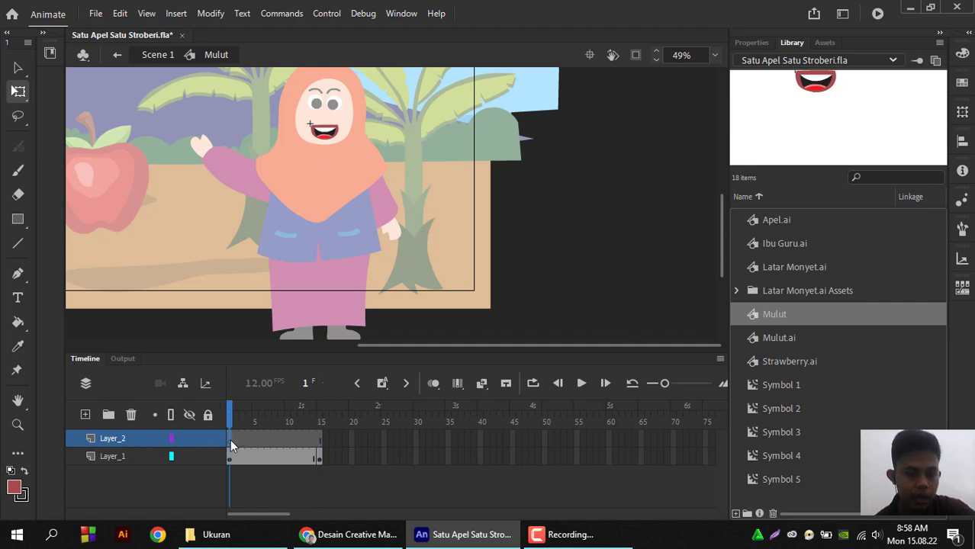
{"action": "left_click", "coordinate": [319, 456]}
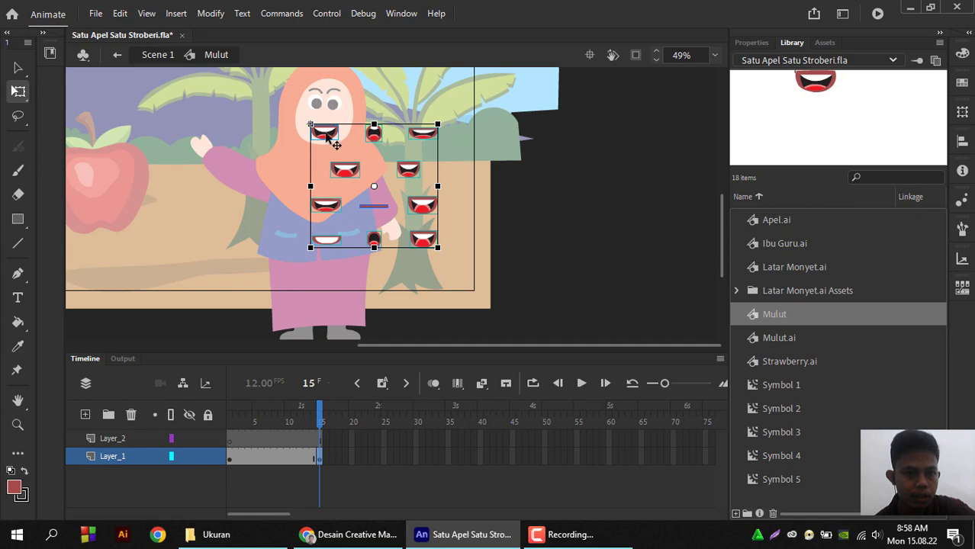
{"action": "double_click", "coordinate": [329, 135]}
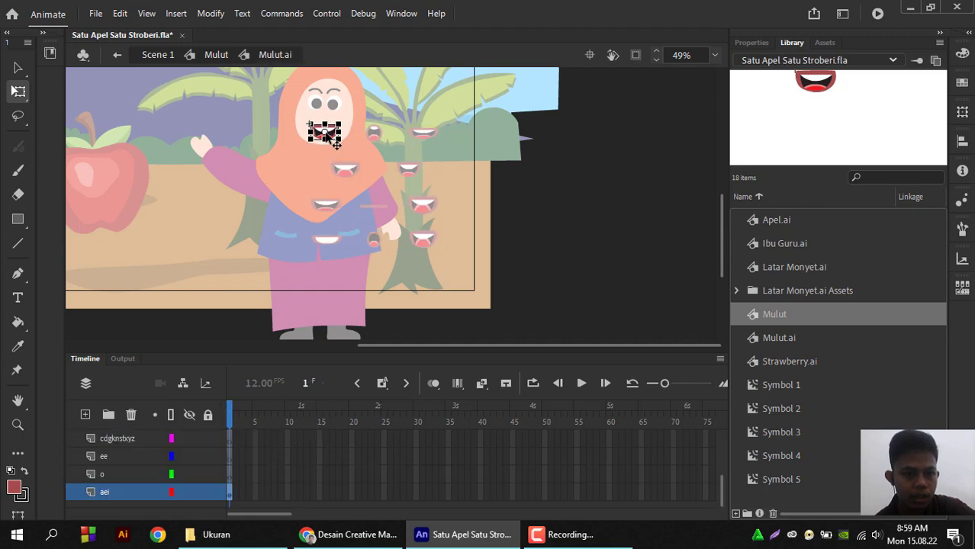
{"action": "double_click", "coordinate": [531, 173]}
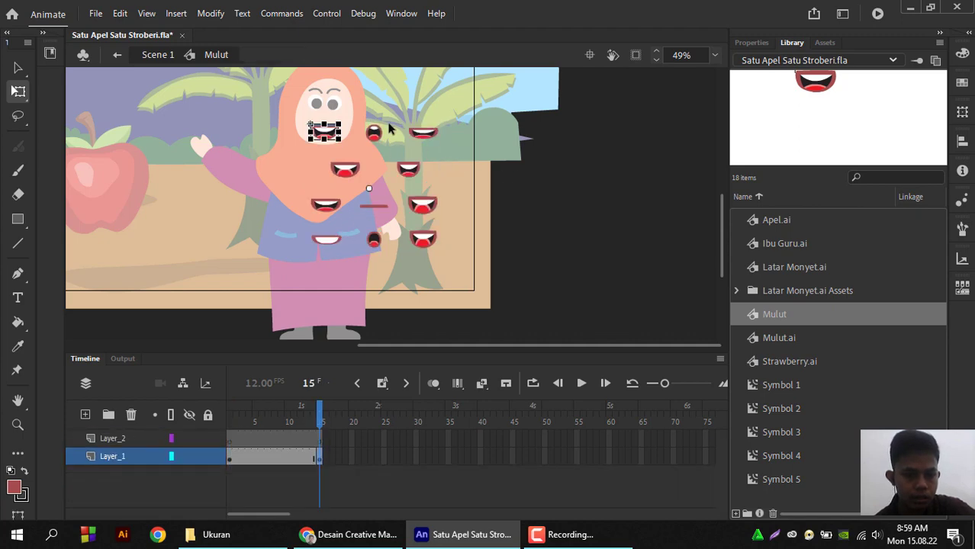
{"action": "left_click", "coordinate": [232, 440]}
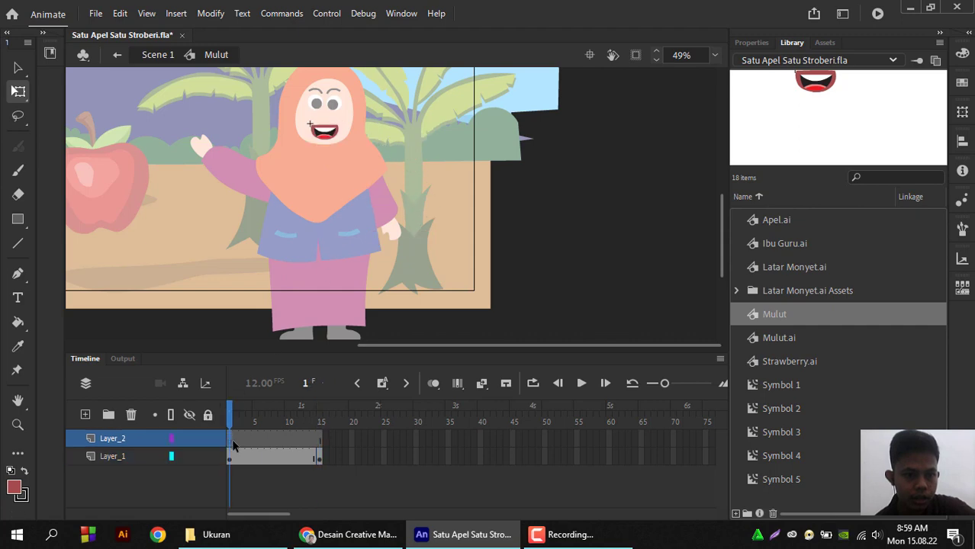
{"action": "key", "text": "ctrl+v"}
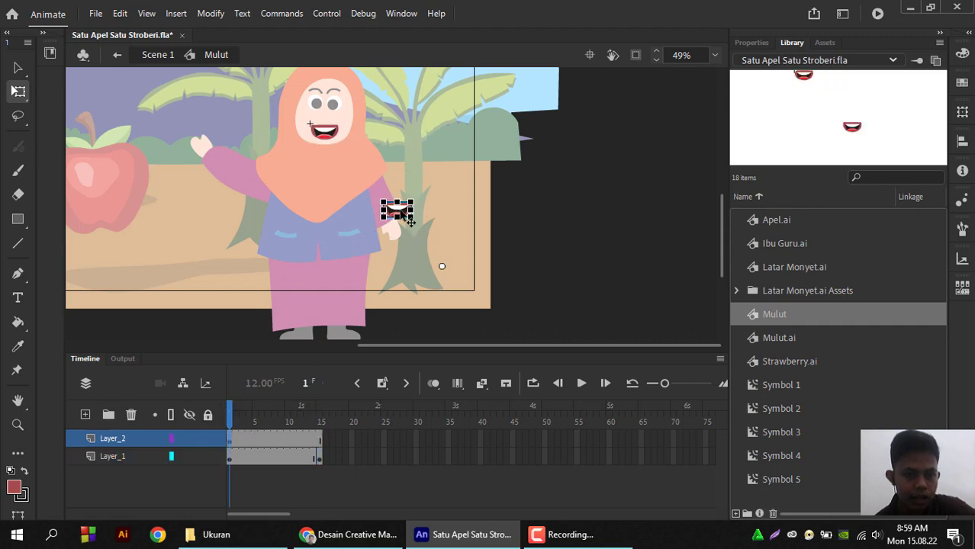
{"action": "left_click_drag", "start_coordinate": [397, 207], "coordinate": [321, 129]}
{"action": "left_click", "coordinate": [564, 191]}
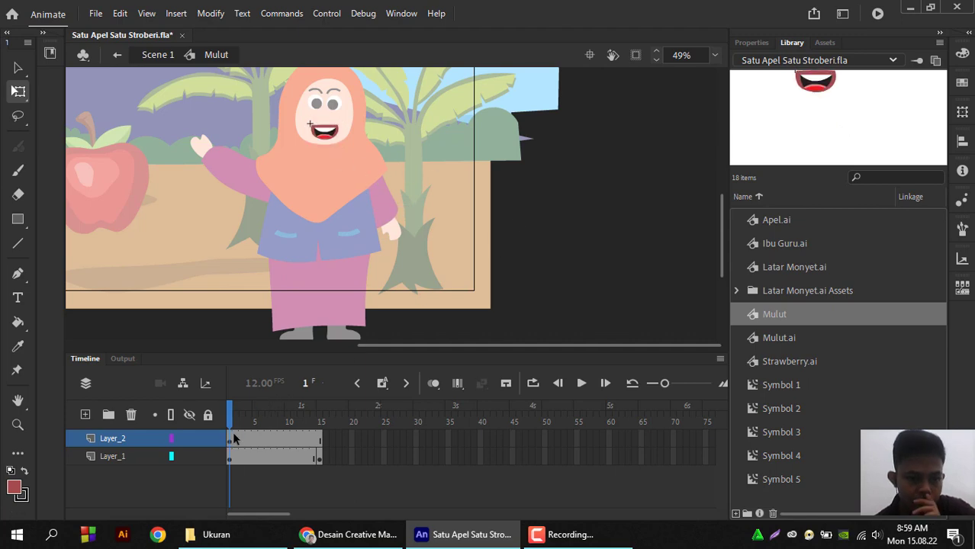
Insert blank keyframes at each frame from 2 to 11 of Layer_2
{"action": "right_click", "coordinate": [234, 435]}
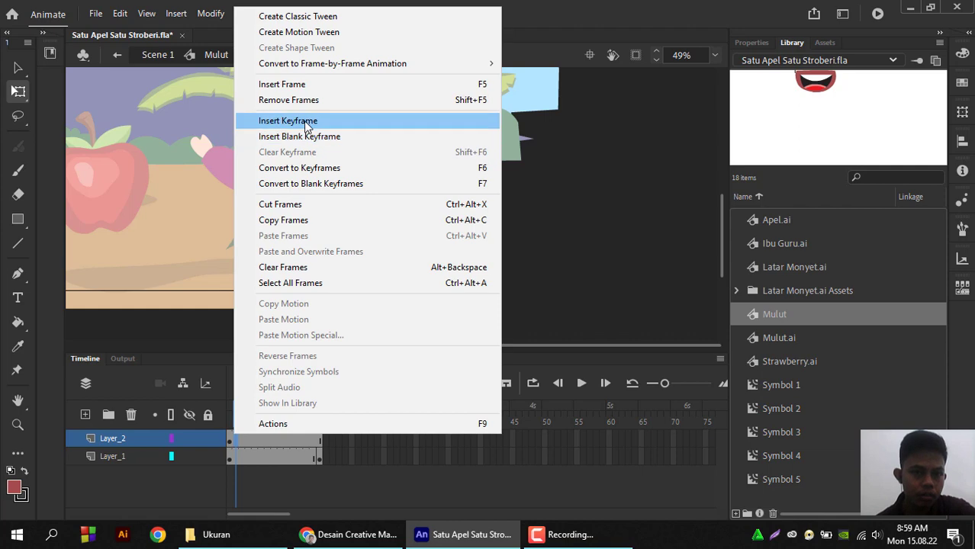
{"action": "left_click", "coordinate": [320, 137]}
{"action": "right_click", "coordinate": [243, 440]}
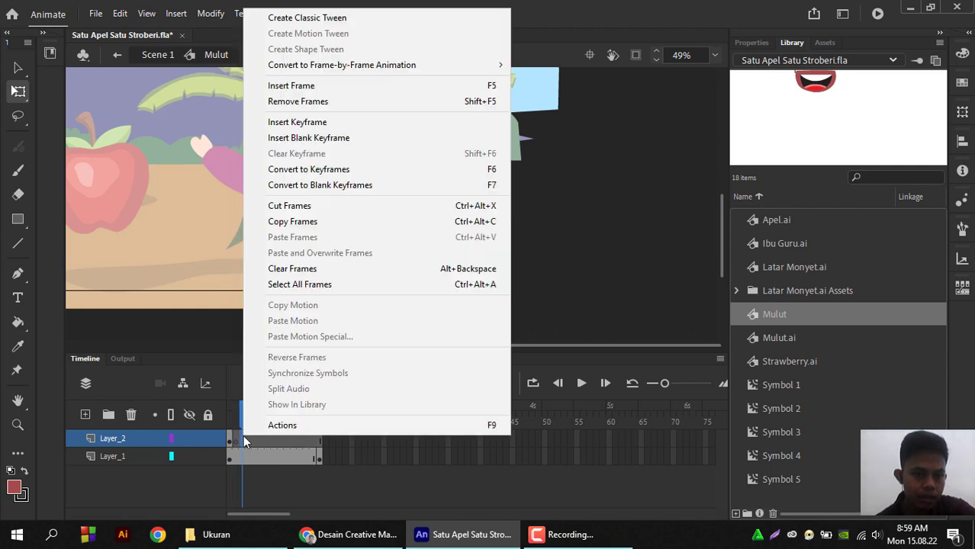
{"action": "left_click", "coordinate": [319, 142]}
{"action": "right_click", "coordinate": [251, 440]}
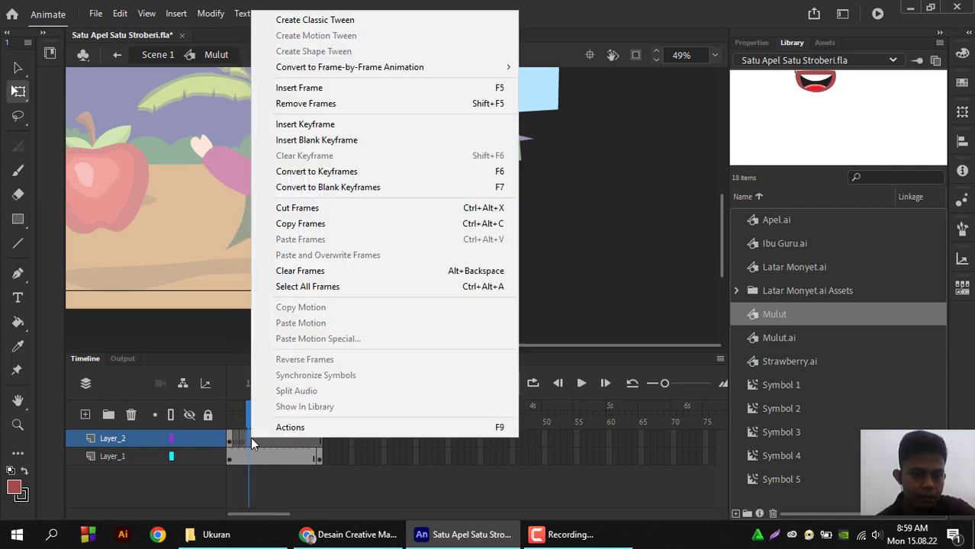
{"action": "left_click", "coordinate": [321, 144]}
{"action": "right_click", "coordinate": [255, 439]}
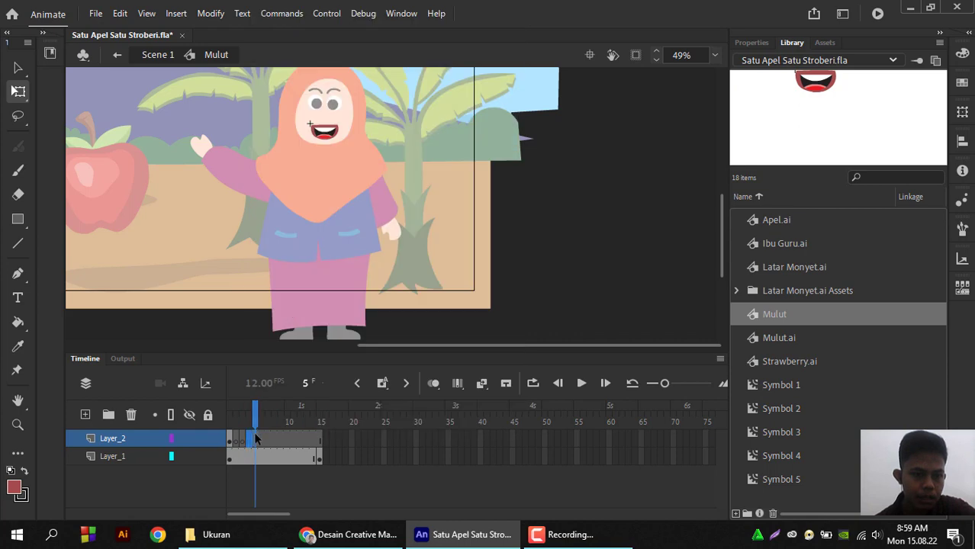
{"action": "left_click", "coordinate": [320, 136]}
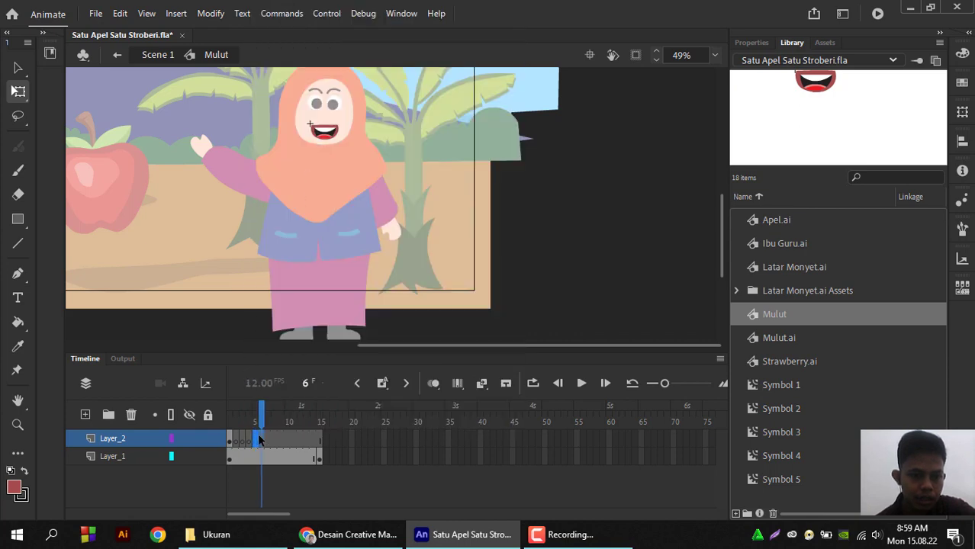
{"action": "right_click", "coordinate": [260, 440]}
{"action": "left_click", "coordinate": [320, 137]}
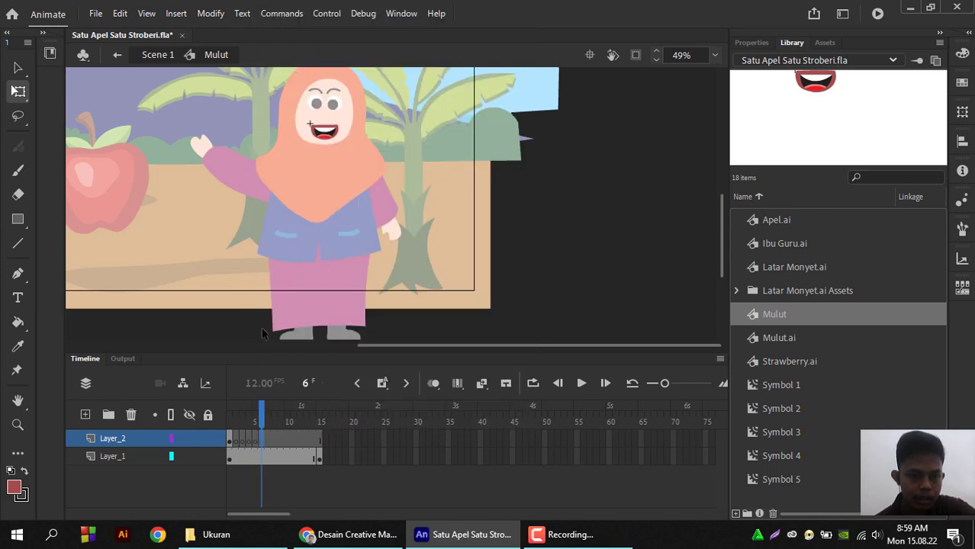
{"action": "right_click", "coordinate": [270, 439]}
{"action": "left_click", "coordinate": [357, 147]}
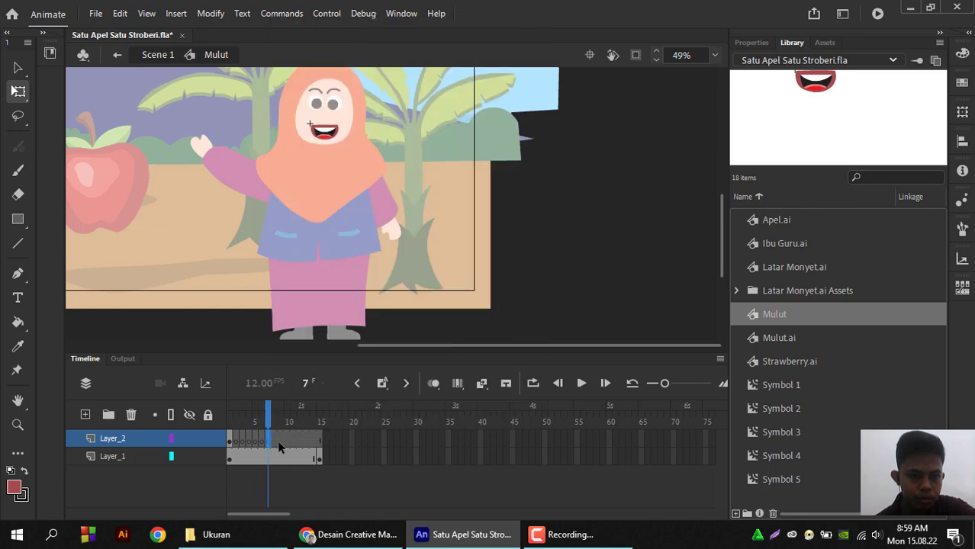
{"action": "right_click", "coordinate": [277, 441]}
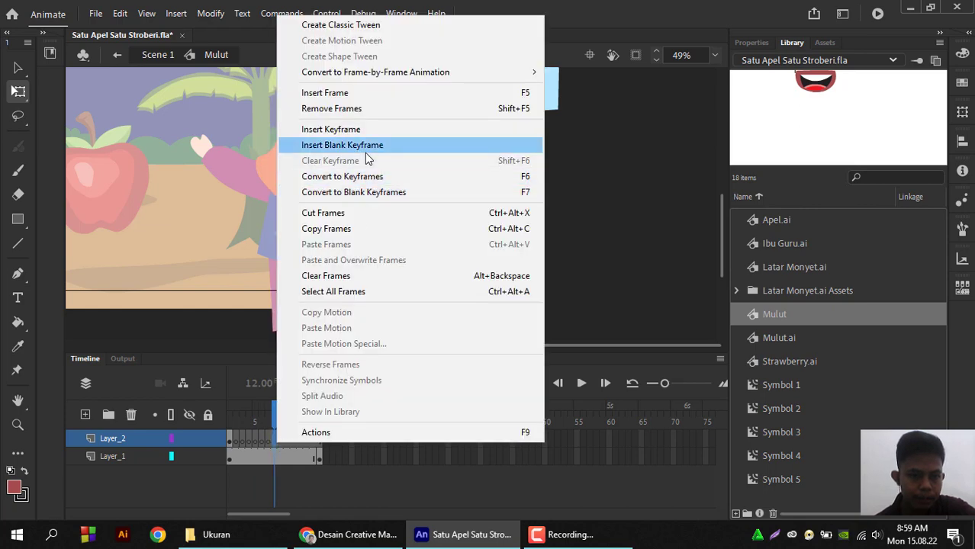
{"action": "left_click", "coordinate": [363, 146]}
{"action": "right_click", "coordinate": [279, 438]}
{"action": "left_click", "coordinate": [359, 144]}
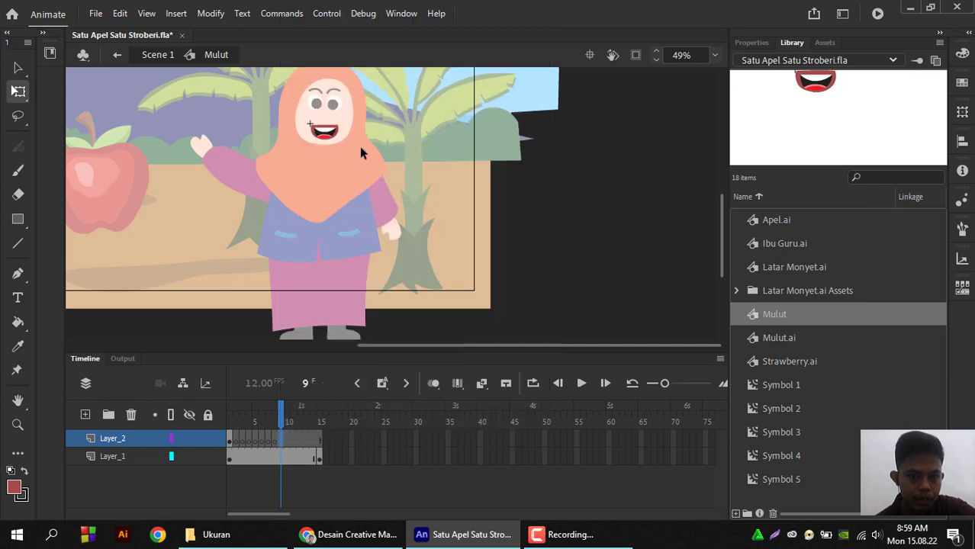
{"action": "right_click", "coordinate": [287, 440]}
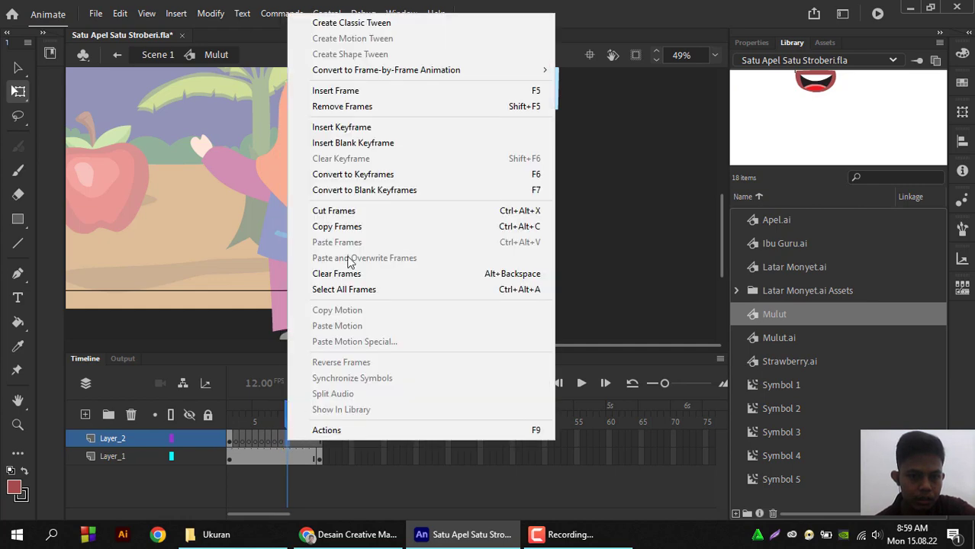
{"action": "left_click", "coordinate": [374, 144]}
{"action": "right_click", "coordinate": [294, 440]}
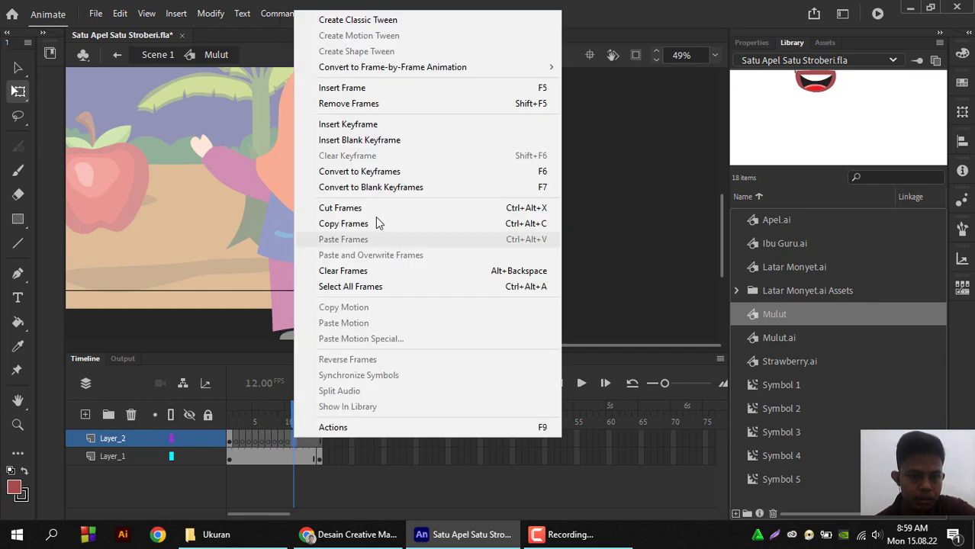
{"action": "left_click", "coordinate": [379, 141]}
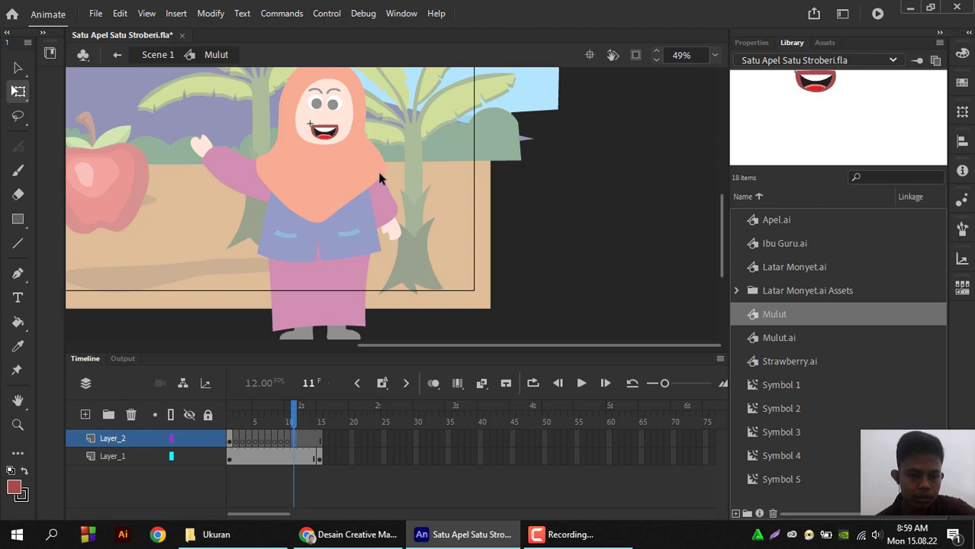
Cut the round open mouth beside the teacher's face from frame 15 of Layer_1
{"action": "left_click", "coordinate": [319, 458]}
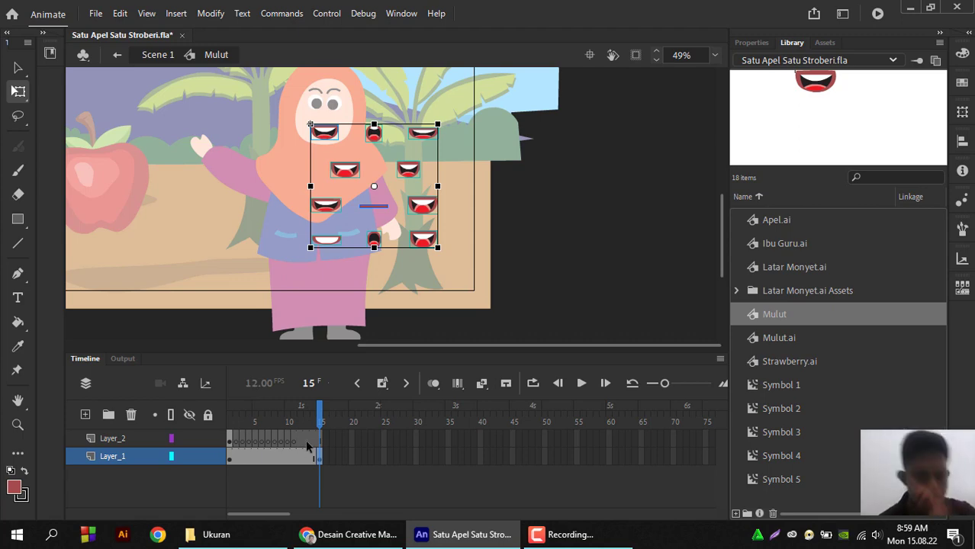
{"action": "double_click", "coordinate": [379, 135]}
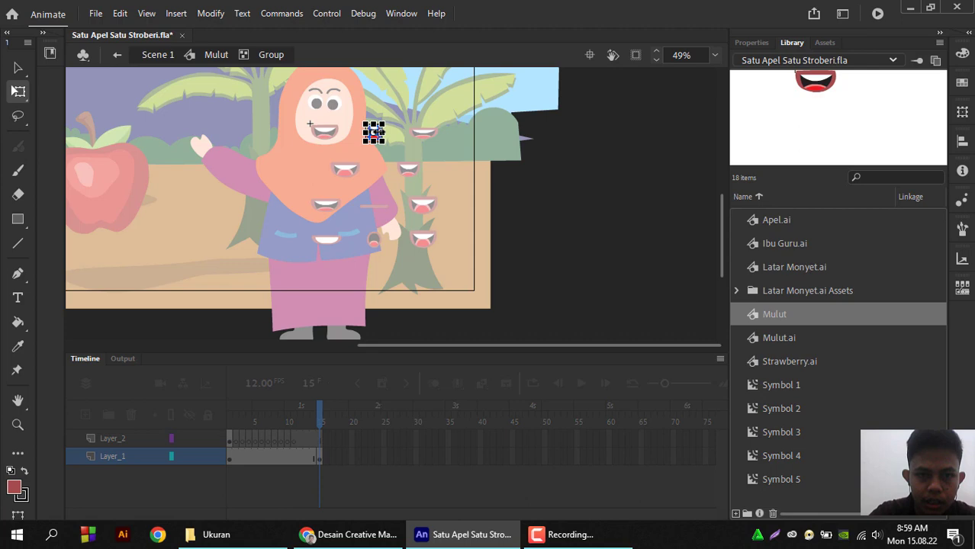
{"action": "double_click", "coordinate": [534, 172]}
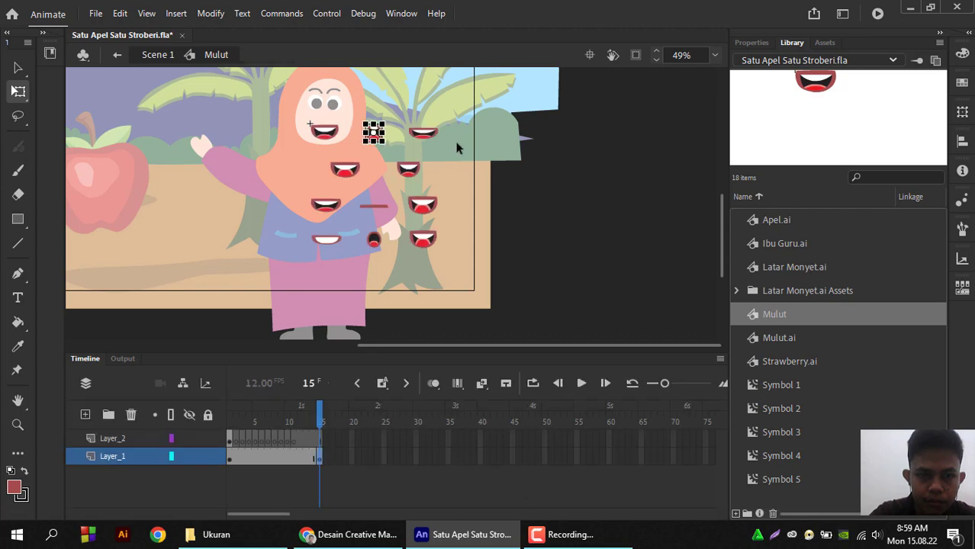
{"action": "right_click", "coordinate": [374, 136]}
{"action": "left_click", "coordinate": [403, 143]}
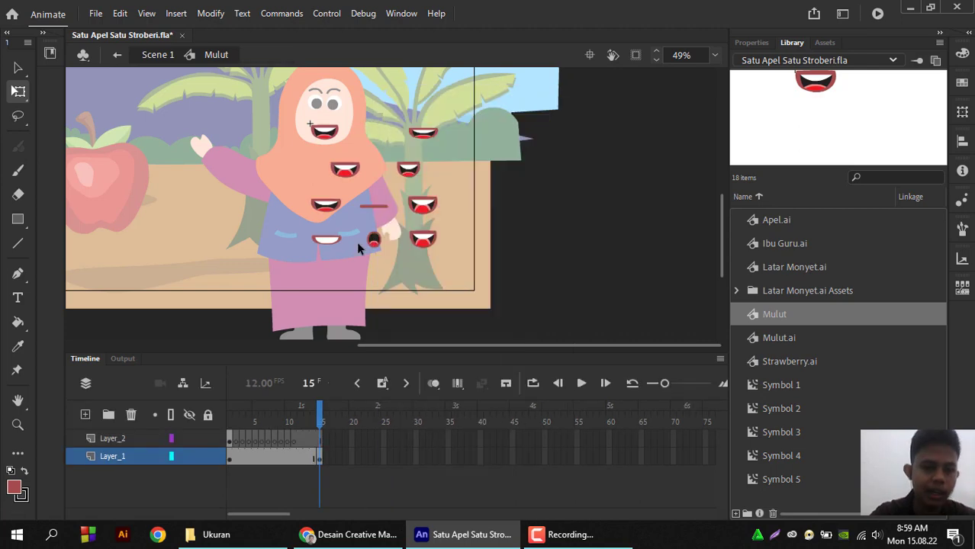
Paste the round mouth into frame 2 of Layer_2 and centre it over the mouth on the teacher's face
{"action": "left_click", "coordinate": [235, 440]}
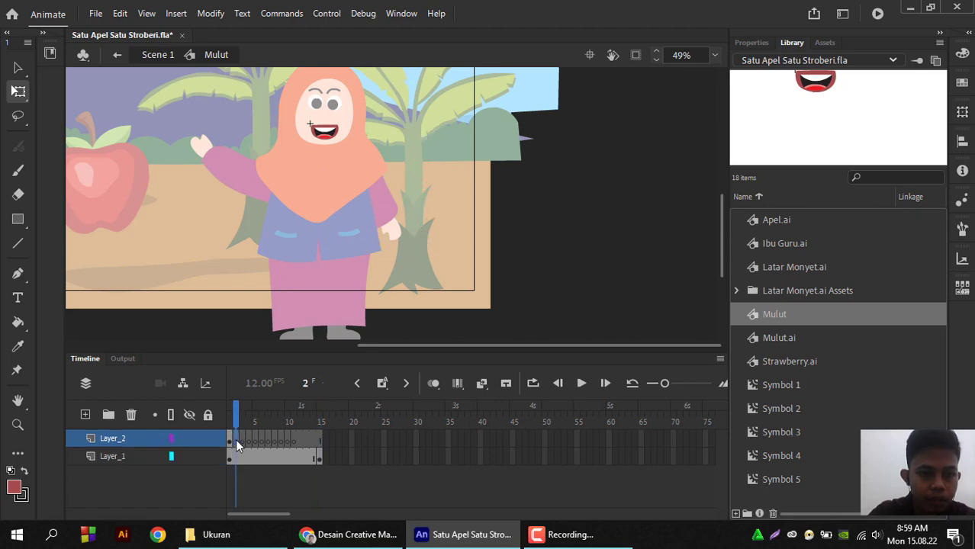
{"action": "key", "text": "ctrl+v"}
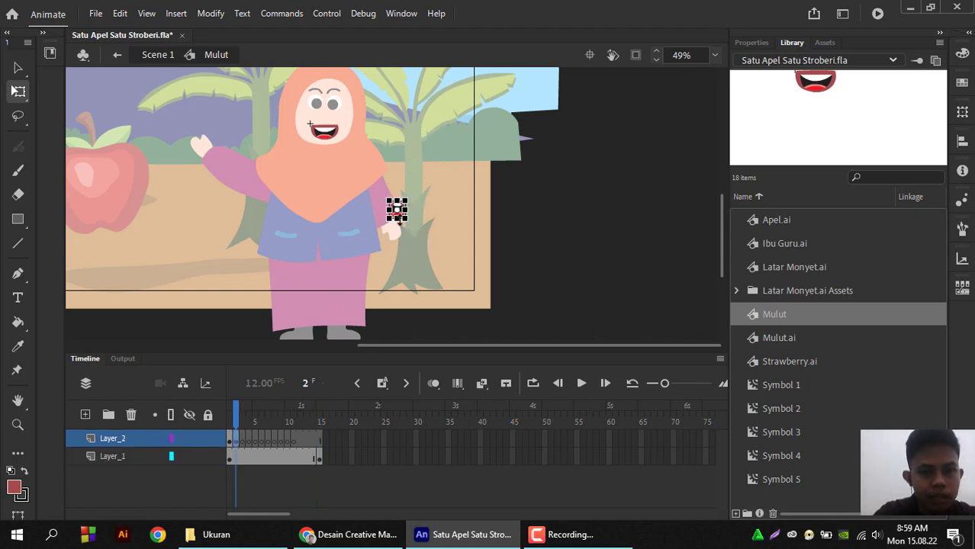
{"action": "key", "text": "Delete"}
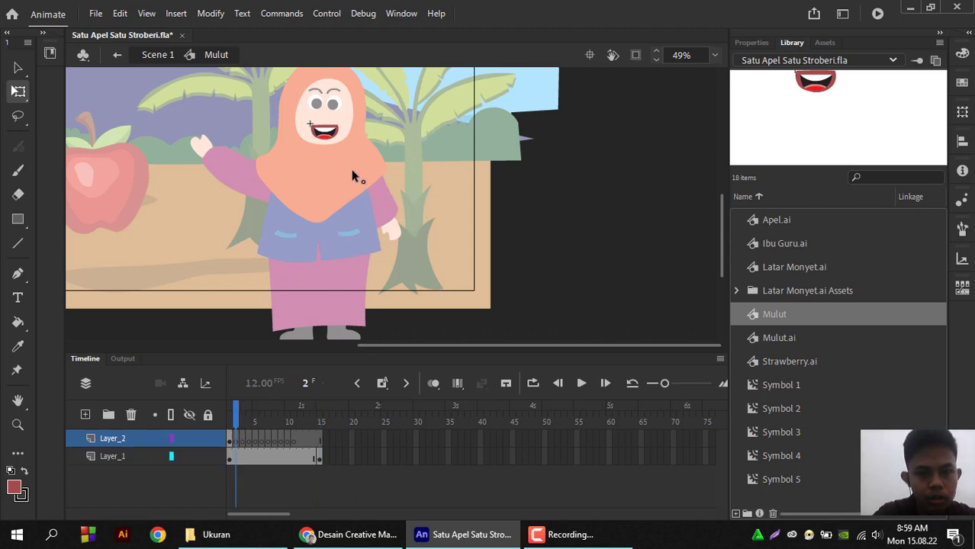
{"action": "key", "text": "ctrl+v"}
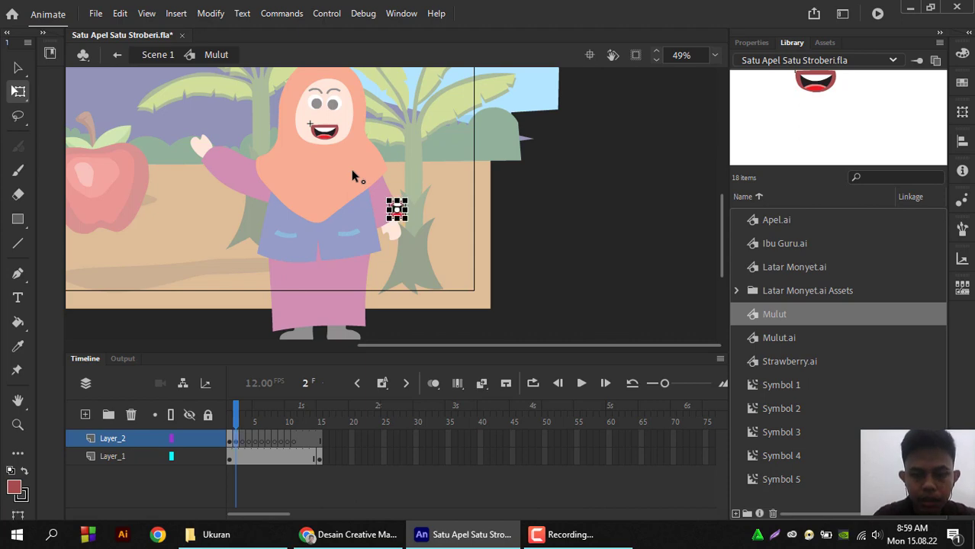
{"action": "key", "text": "ctrl+equal"}
{"action": "scroll", "coordinate": [515, 188], "scroll_direction": "up", "scroll_amount": 3}
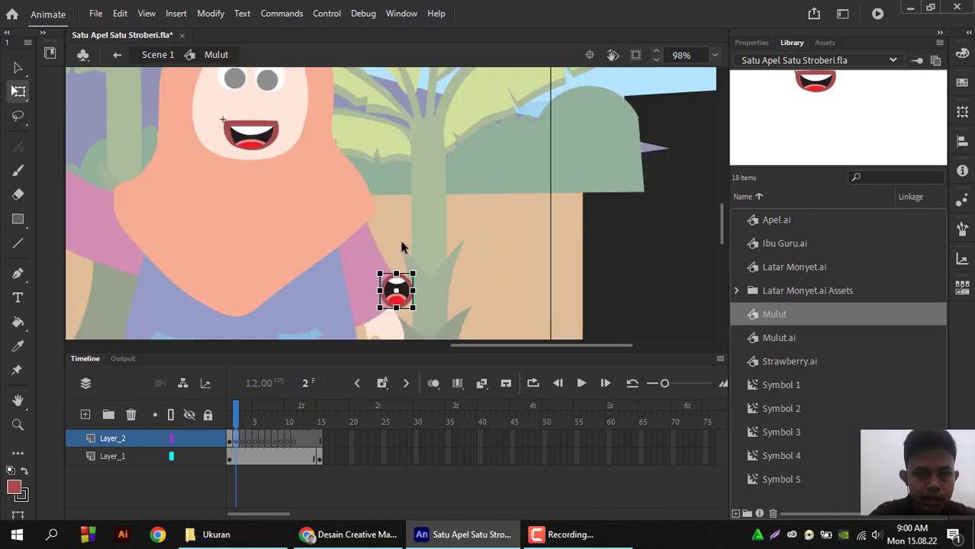
{"action": "left_click_drag", "start_coordinate": [405, 280], "coordinate": [259, 133]}
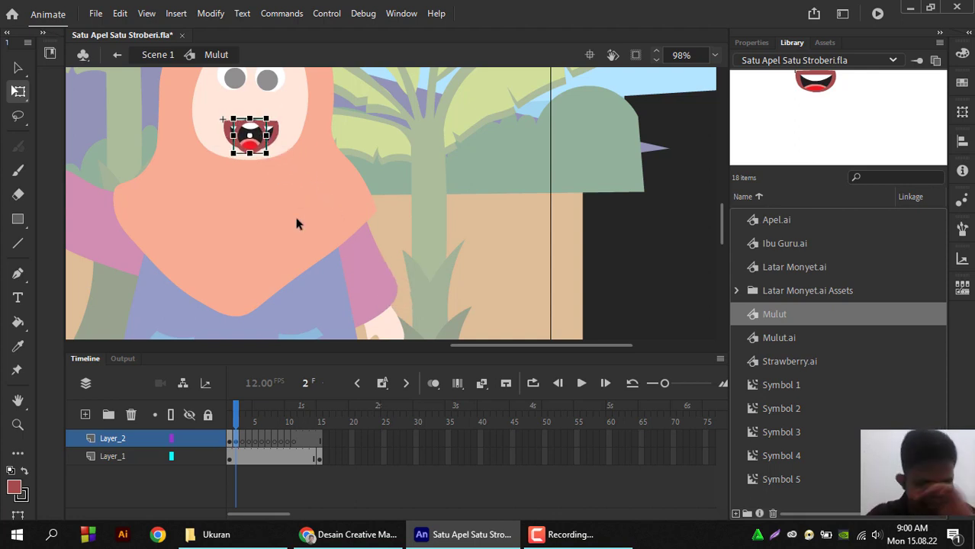
Cut the wide mouth at the end of the top row from frame 15 of Layer_1 and return to the Mulut symbol
{"action": "left_click", "coordinate": [319, 461]}
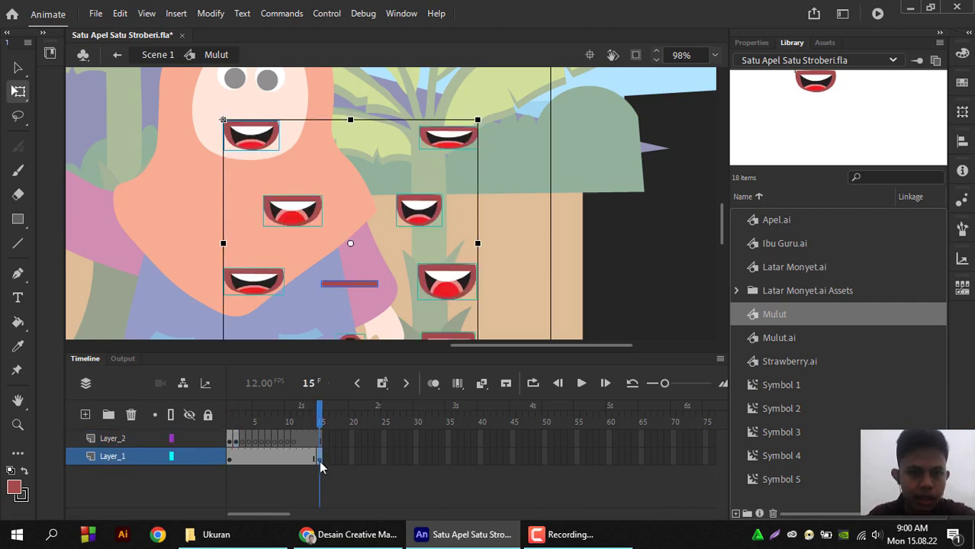
{"action": "double_click", "coordinate": [456, 141]}
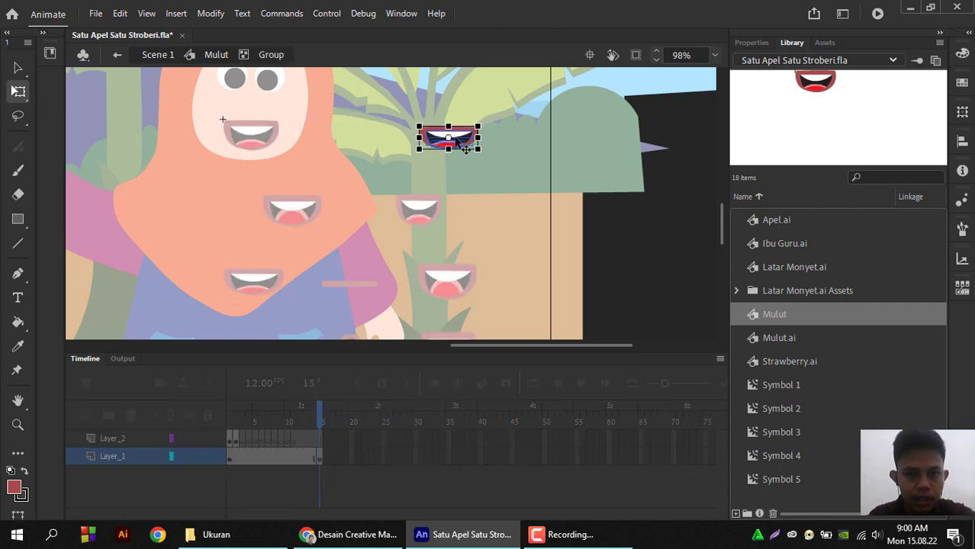
{"action": "right_click", "coordinate": [456, 140]}
{"action": "left_click", "coordinate": [482, 135]}
{"action": "double_click", "coordinate": [605, 263]}
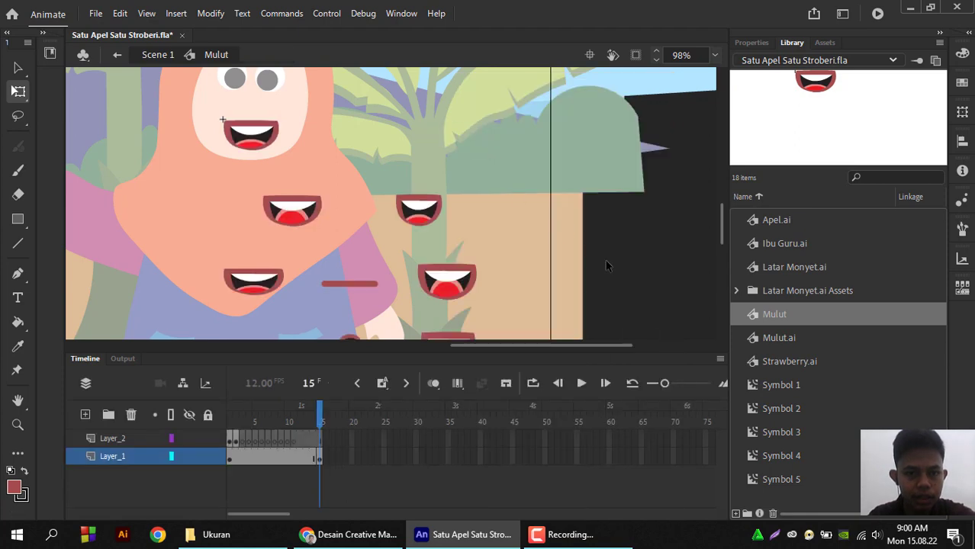
Paste the wide mouth into frame 3 of Layer_2 and place it over the mouth on the teacher's face
{"action": "left_click", "coordinate": [244, 440]}
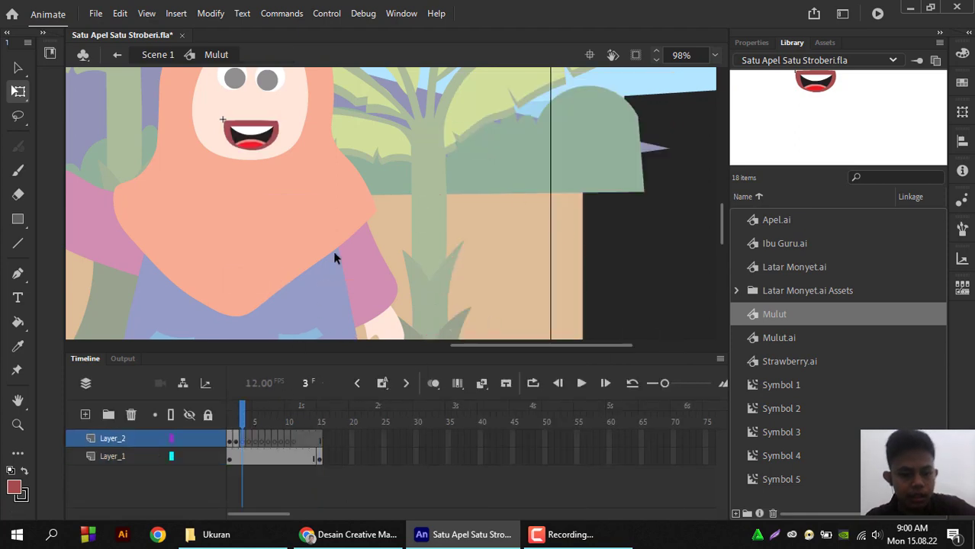
{"action": "key", "text": "ctrl+v"}
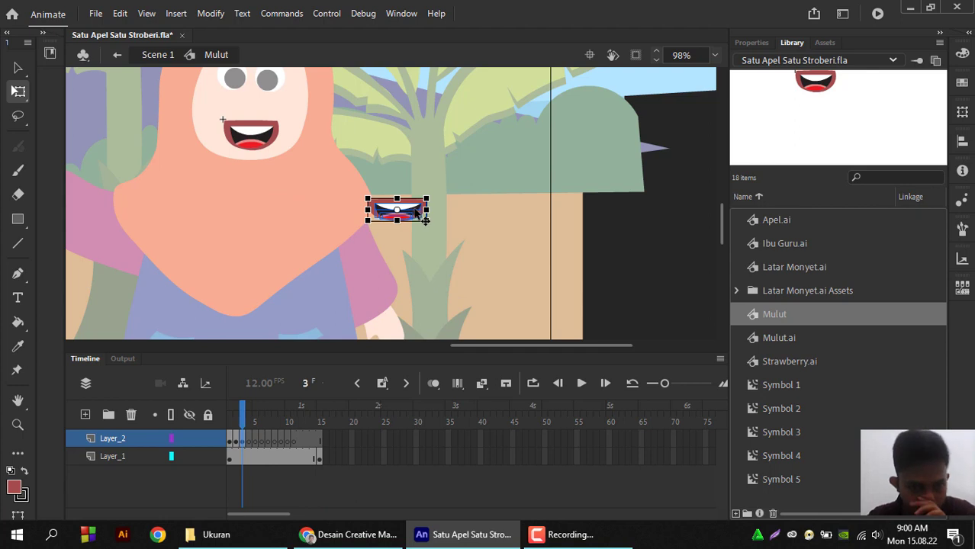
{"action": "left_click_drag", "start_coordinate": [406, 219], "coordinate": [269, 140]}
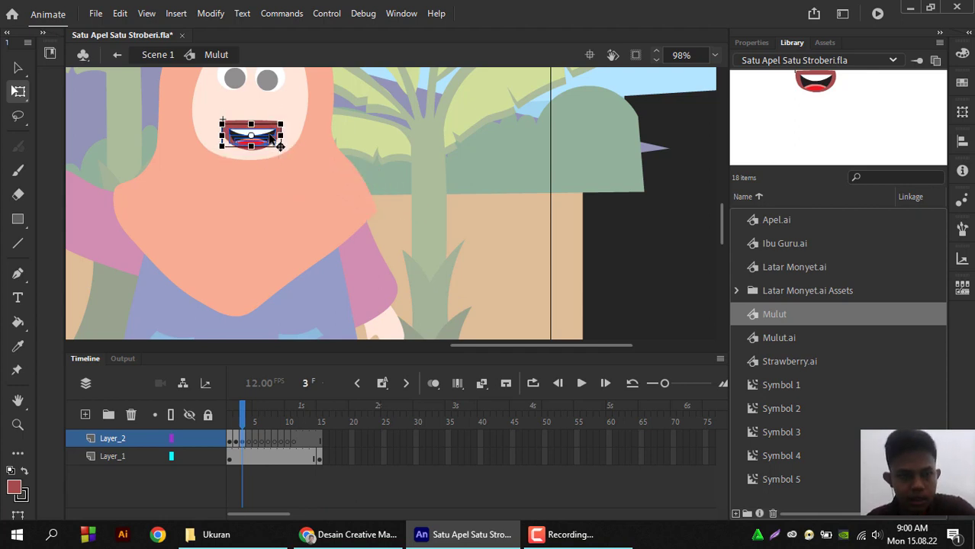
Cut the wide mouth just below the teacher's chin from frame 15 of Layer_1 and return to the Mulut symbol
{"action": "left_click", "coordinate": [318, 458]}
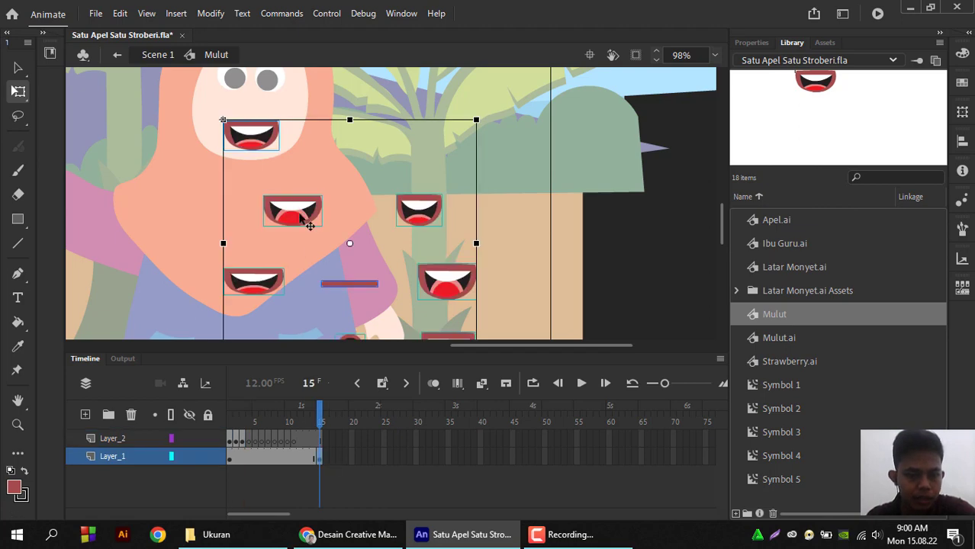
{"action": "double_click", "coordinate": [305, 222]}
{"action": "right_click", "coordinate": [301, 220]}
{"action": "left_click", "coordinate": [336, 136]}
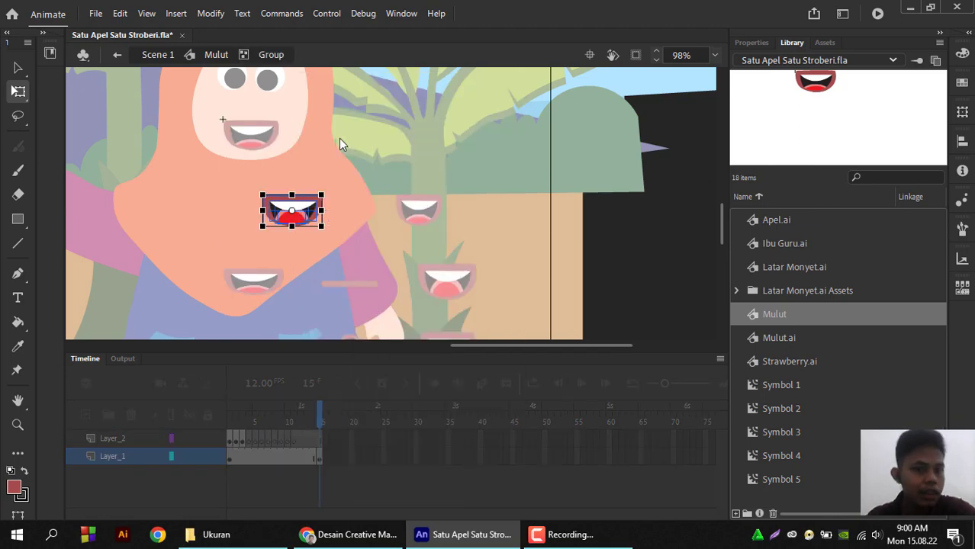
{"action": "double_click", "coordinate": [598, 217]}
Paste the cut mouth into frame 4 of Layer_2 and align it over the mouth on the teacher's face
{"action": "left_click", "coordinate": [247, 440]}
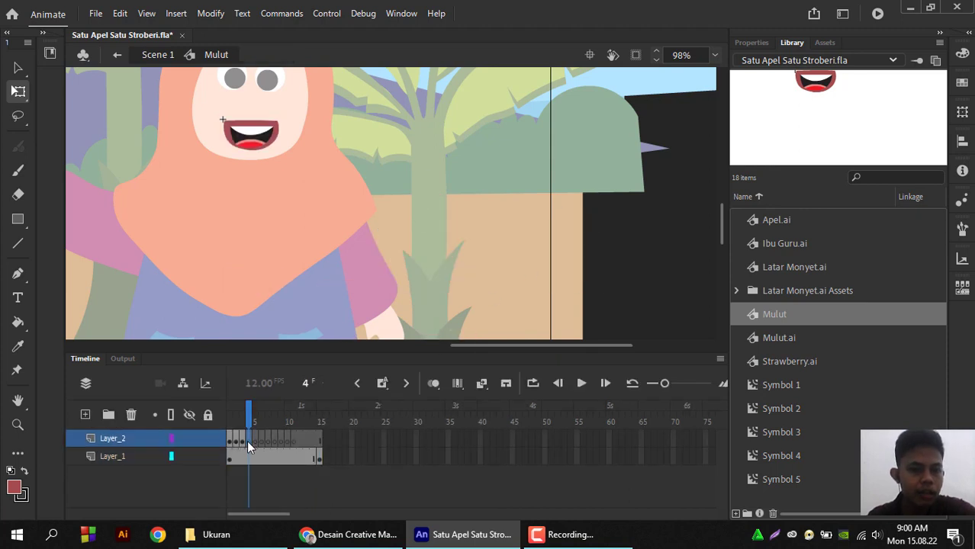
{"action": "key", "text": "ctrl+v"}
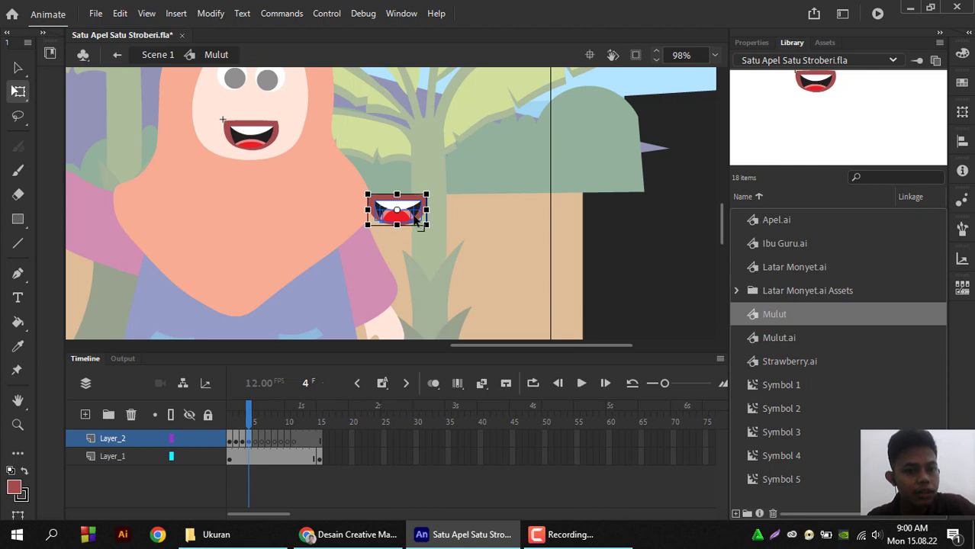
{"action": "left_click_drag", "start_coordinate": [417, 221], "coordinate": [273, 147]}
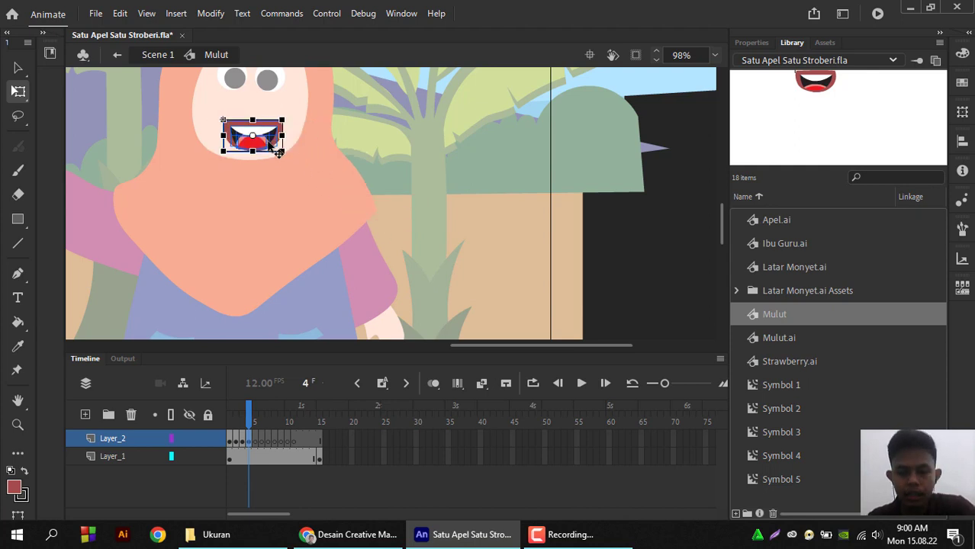
Cut the narrow open mouth on the upper tree trunk from frame 15 of Layer_1 and return to the Mulut symbol
{"action": "left_click", "coordinate": [318, 457]}
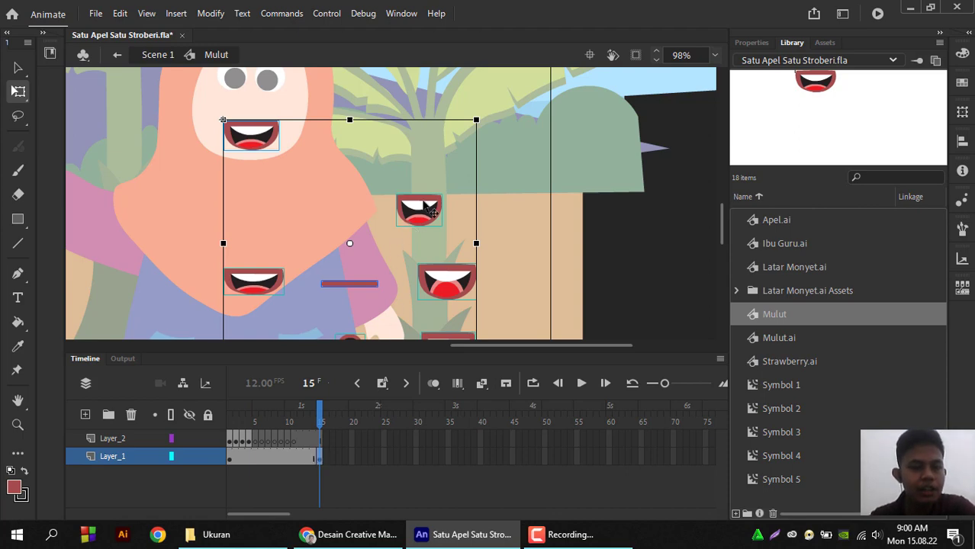
{"action": "double_click", "coordinate": [432, 211]}
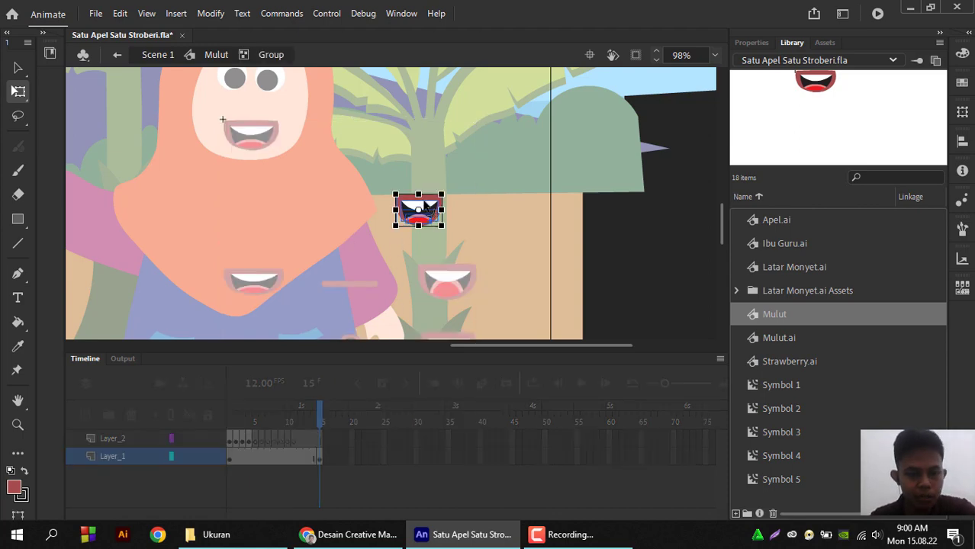
{"action": "right_click", "coordinate": [424, 211]}
{"action": "left_click", "coordinate": [462, 134]}
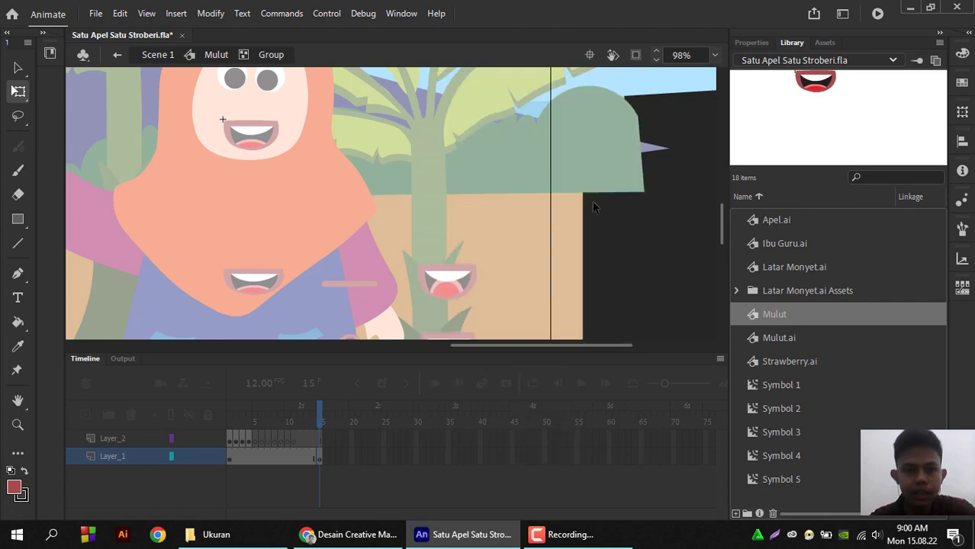
{"action": "double_click", "coordinate": [611, 220]}
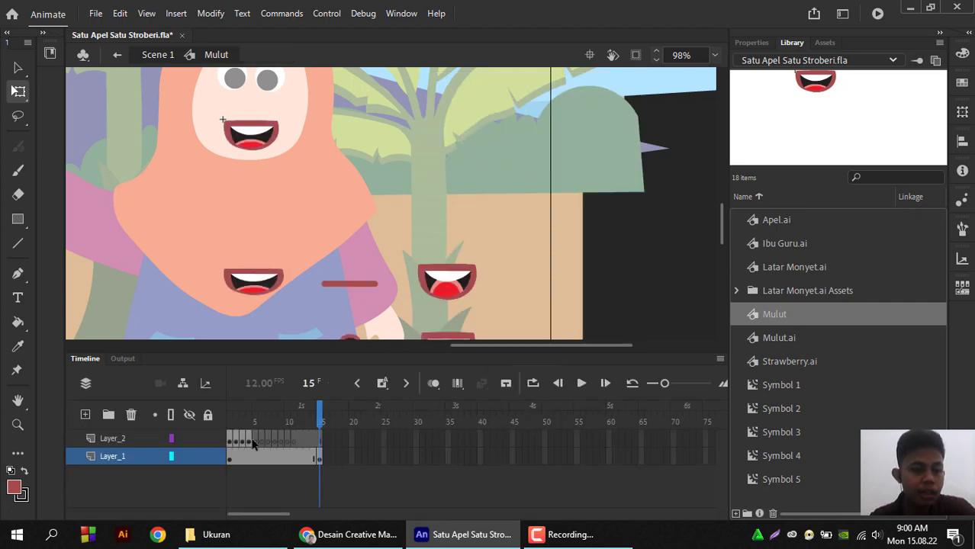
Paste the narrow mouth into frame 5 of Layer_2 and centre it over the mouth on the teacher's face
{"action": "left_click", "coordinate": [254, 445]}
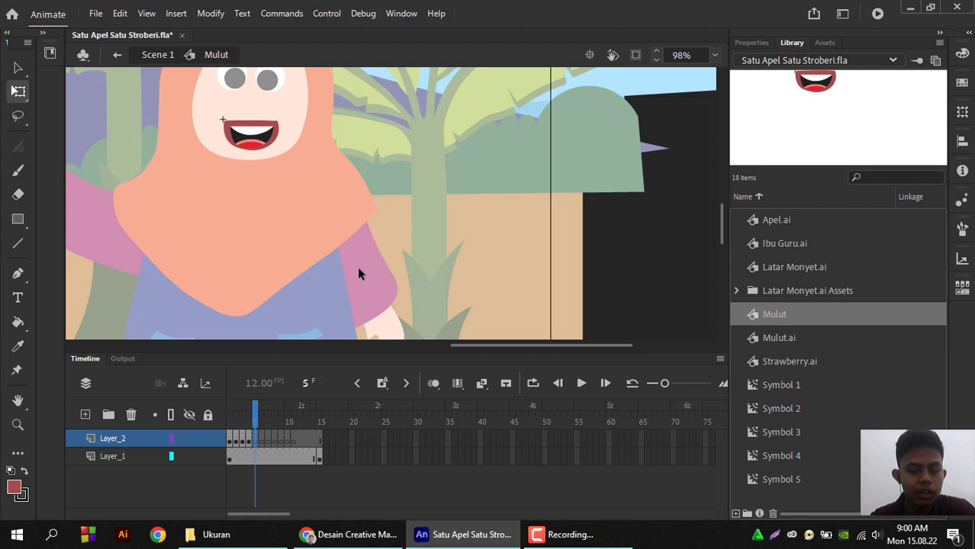
{"action": "key", "text": "ctrl+v"}
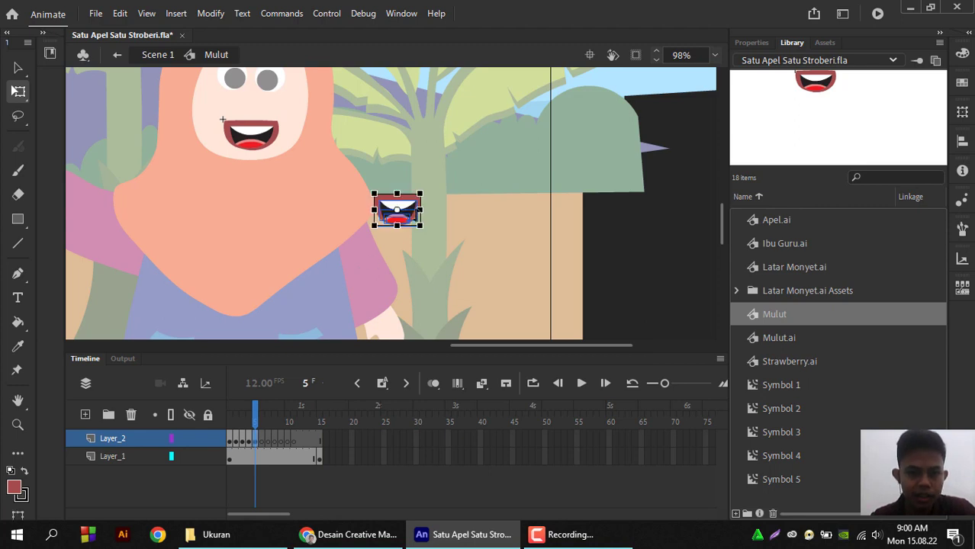
{"action": "left_click_drag", "start_coordinate": [413, 223], "coordinate": [261, 138]}
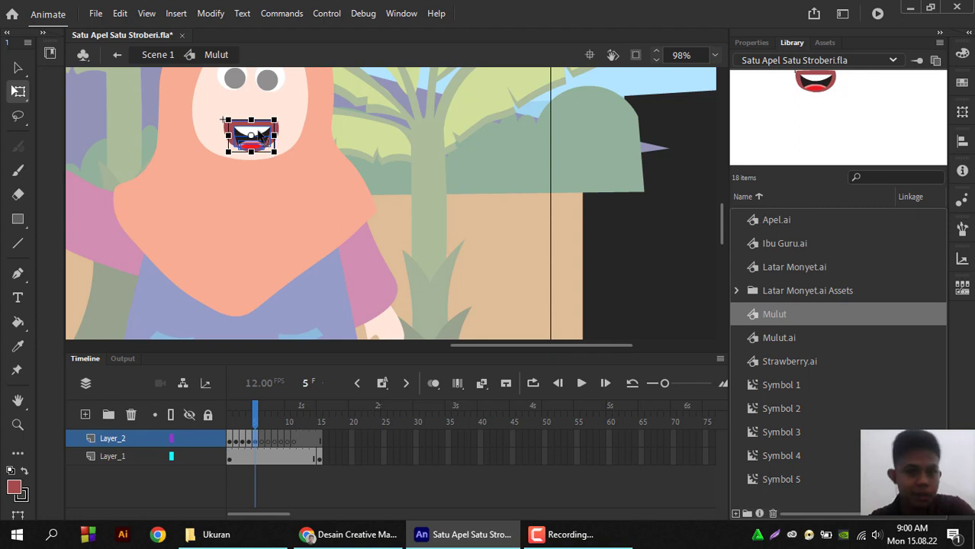
Cut the mouth near the lower tip of the teacher's headscarf from frame 15 of Layer_1 and return to the Mulut symbol
{"action": "left_click", "coordinate": [319, 459]}
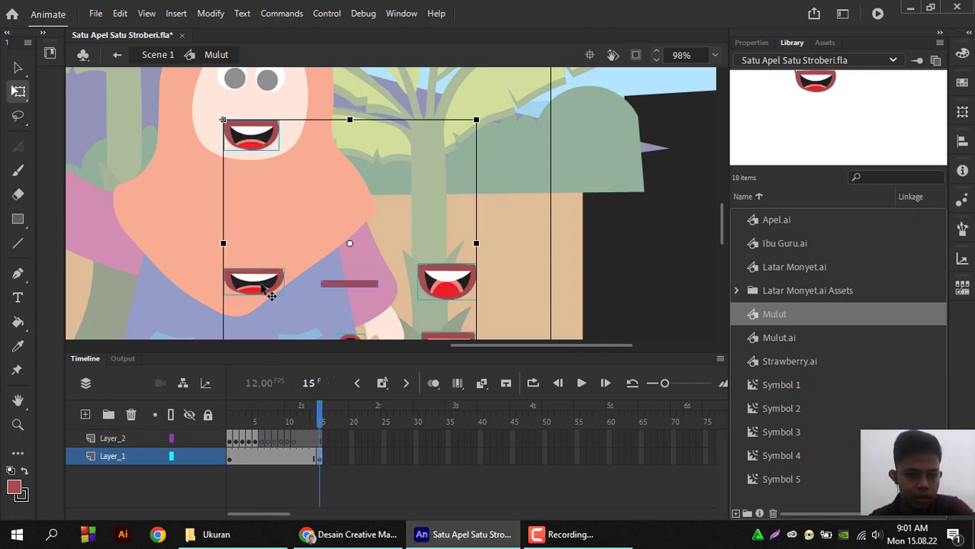
{"action": "double_click", "coordinate": [262, 288]}
{"action": "right_click", "coordinate": [262, 288]}
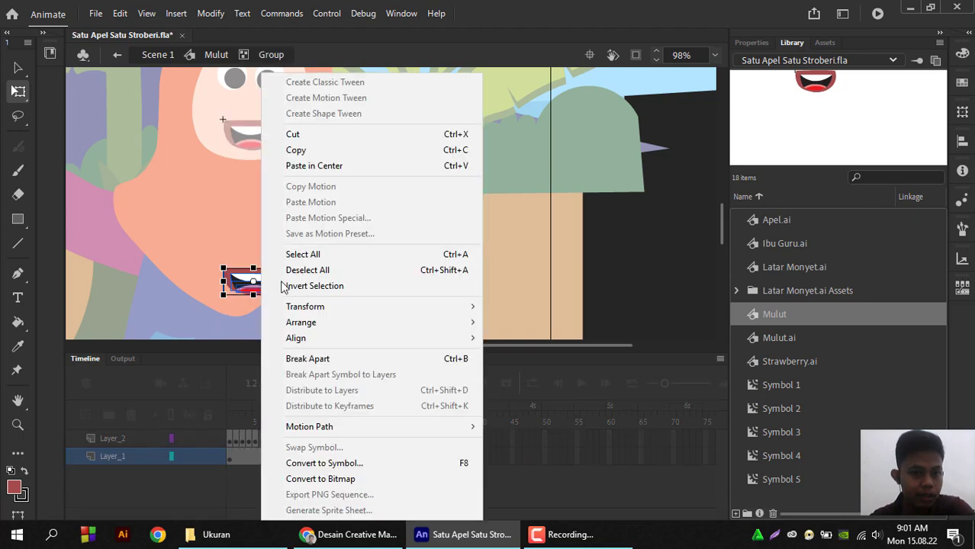
{"action": "left_click", "coordinate": [319, 133]}
{"action": "double_click", "coordinate": [616, 278]}
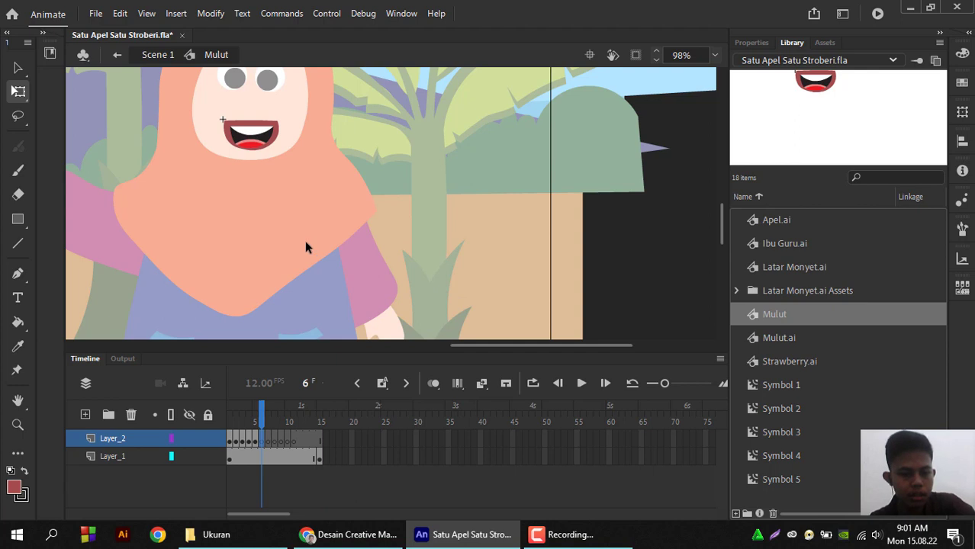
Paste the cut mouth into frame 6 of Layer_2 and position it over the mouth on the teacher's face
{"action": "key", "text": "ctrl+v"}
{"action": "left_click_drag", "start_coordinate": [415, 216], "coordinate": [269, 143]}
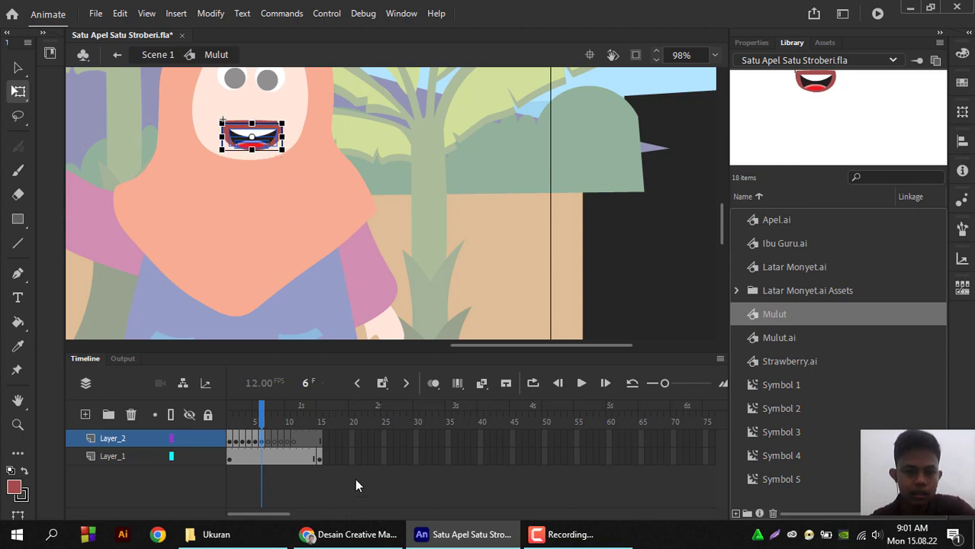
Cut the flat closed-mouth bar from frame 15 of Layer_1 and return to the Mulut symbol
{"action": "left_click", "coordinate": [320, 457]}
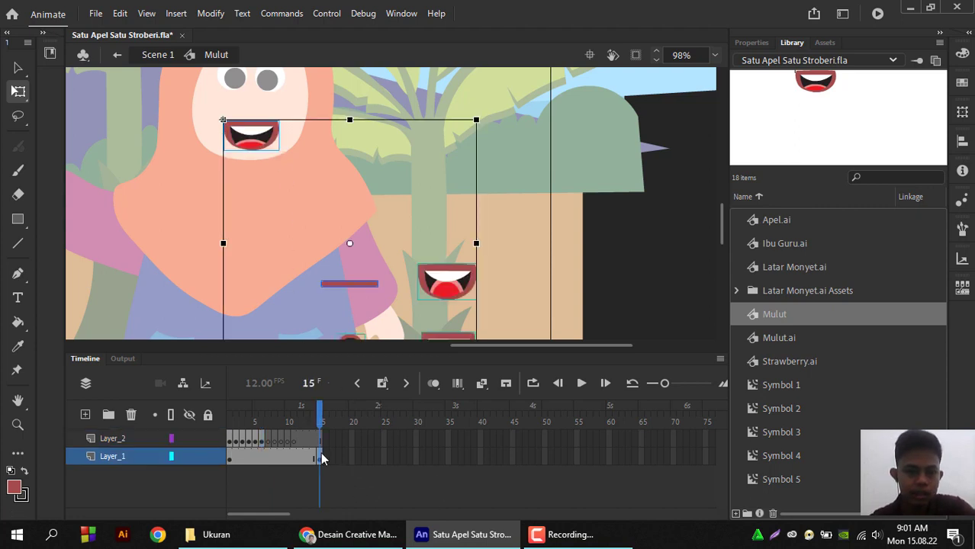
{"action": "double_click", "coordinate": [352, 285]}
{"action": "left_click", "coordinate": [351, 283]}
{"action": "right_click", "coordinate": [351, 283]}
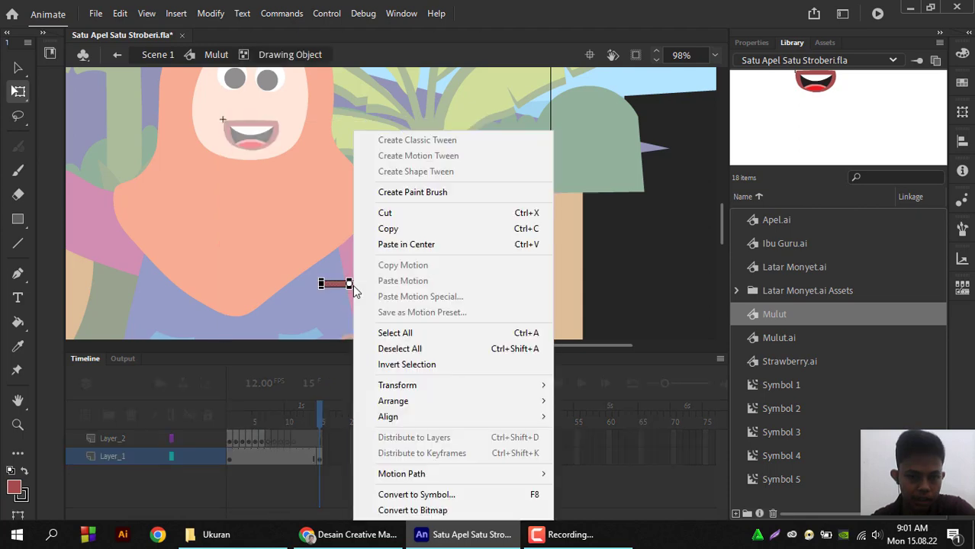
{"action": "left_click", "coordinate": [387, 214]}
{"action": "double_click", "coordinate": [621, 244]}
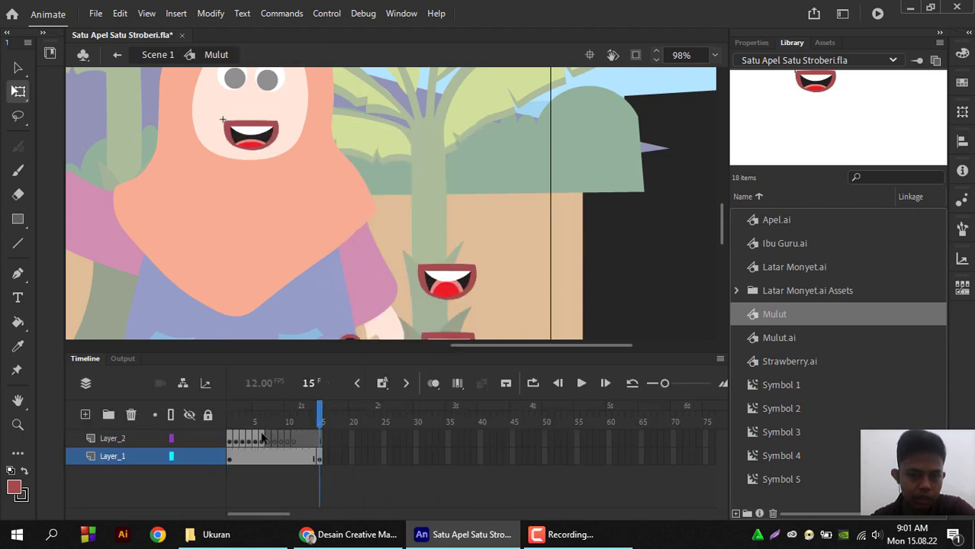
Paste the closed-mouth bar into frame 7 of Layer_2 and place it across the middle of the teacher's mouth
{"action": "left_click", "coordinate": [268, 441]}
{"action": "key", "text": "ctrl+v"}
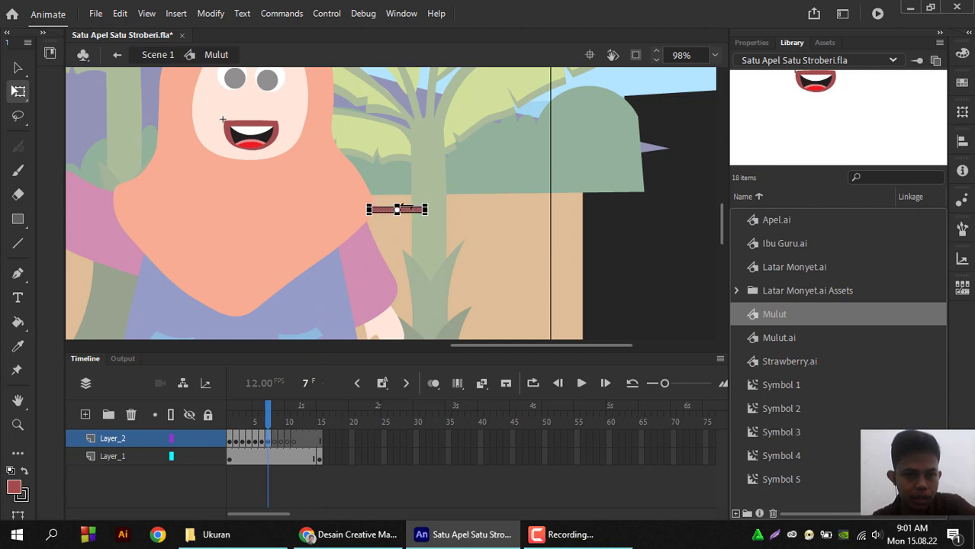
{"action": "key", "text": "ctrl+="}
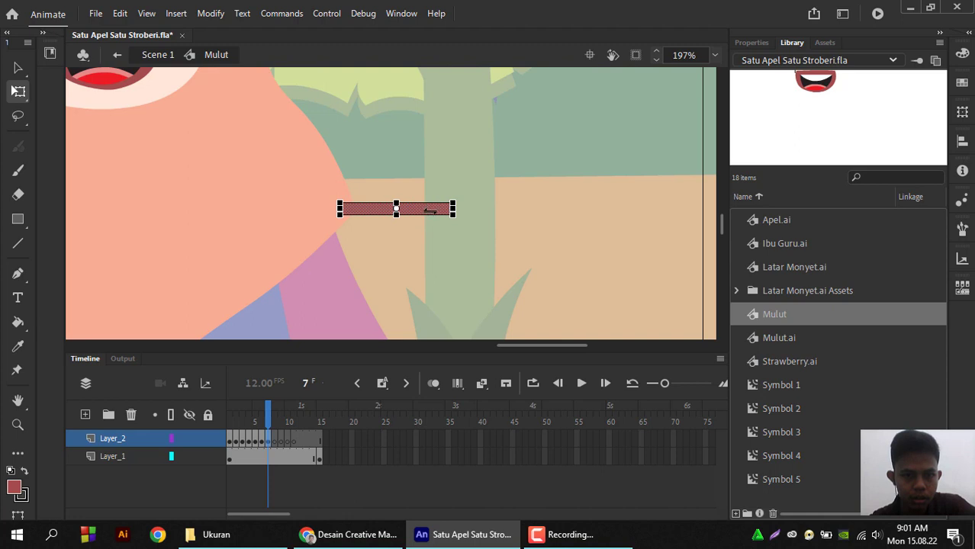
{"action": "left_click_drag", "start_coordinate": [341, 203], "coordinate": [92, 116]}
{"action": "scroll", "coordinate": [290, 174], "scroll_direction": "left", "scroll_amount": 3}
{"action": "scroll", "coordinate": [289, 174], "scroll_direction": "up", "scroll_amount": 1}
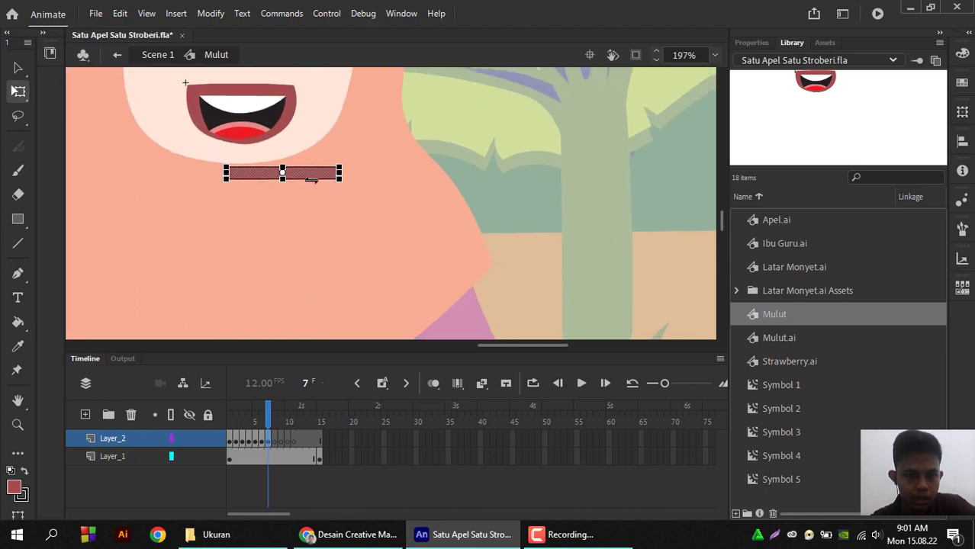
{"action": "left_click_drag", "start_coordinate": [296, 174], "coordinate": [257, 115]}
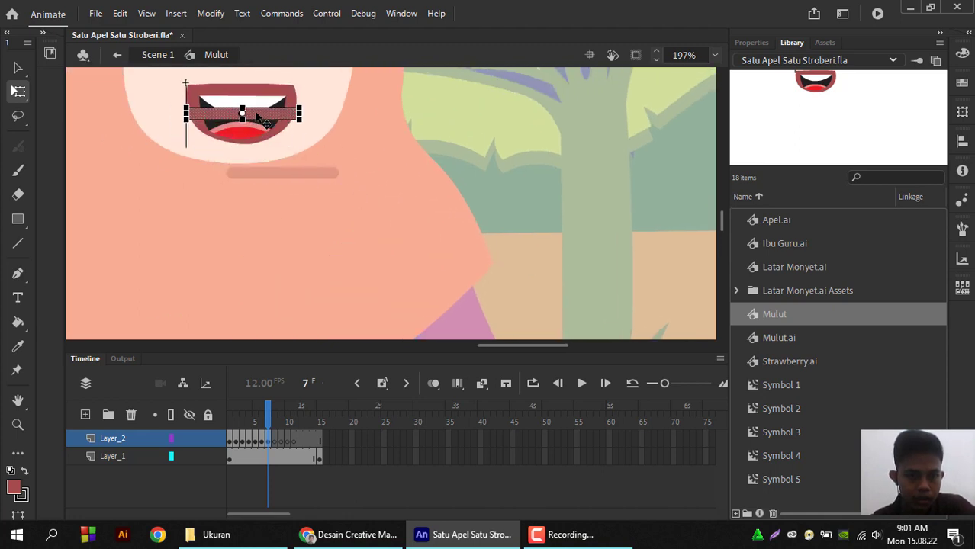
Cut the upper of the two open mouths on the tree trunk from frame 15 of Layer_1 and return to the Mulut symbol
{"action": "key", "text": "ctrl+minus"}
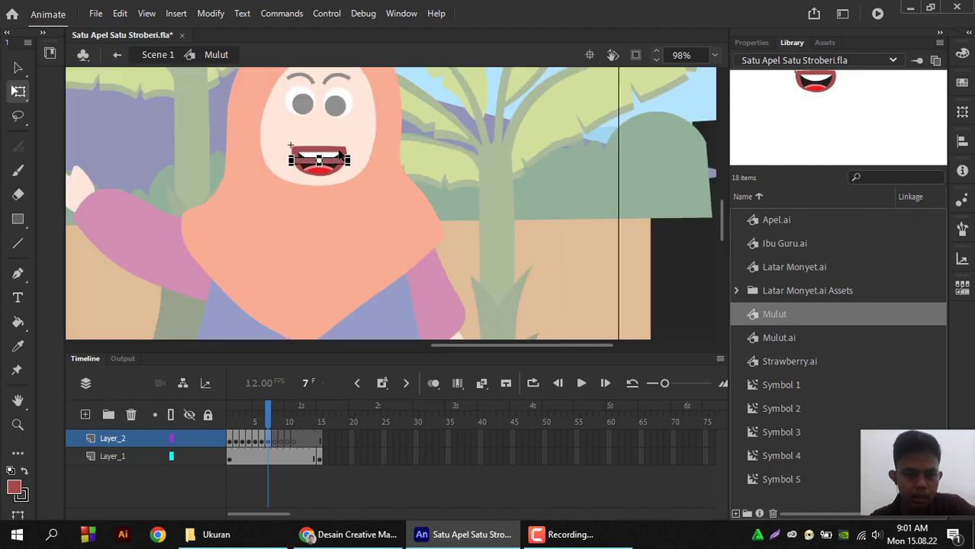
{"action": "scroll", "coordinate": [396, 209], "scroll_direction": "down", "scroll_amount": 1}
{"action": "scroll", "coordinate": [396, 209], "scroll_direction": "right", "scroll_amount": 2}
{"action": "left_click", "coordinate": [321, 460]}
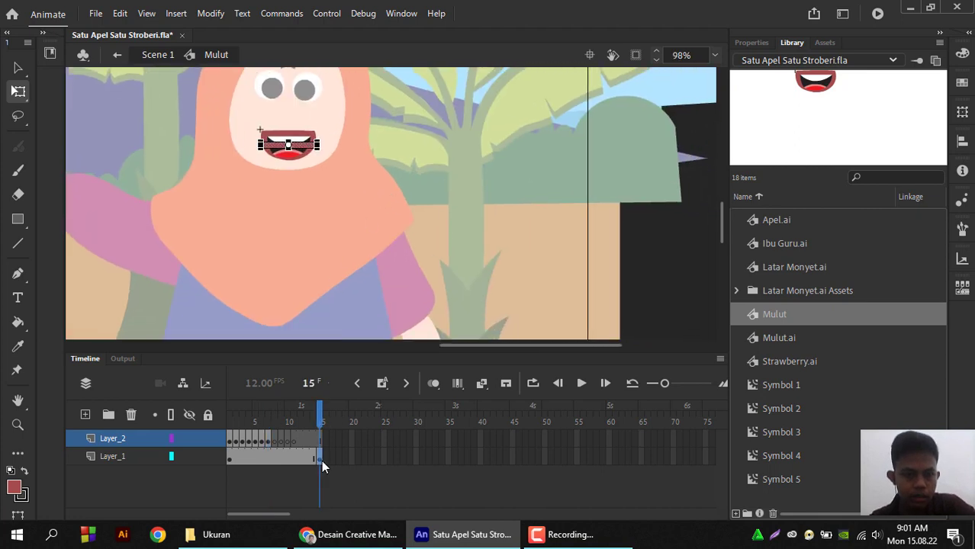
{"action": "left_click", "coordinate": [320, 459]}
{"action": "scroll", "coordinate": [429, 305], "scroll_direction": "down", "scroll_amount": 2}
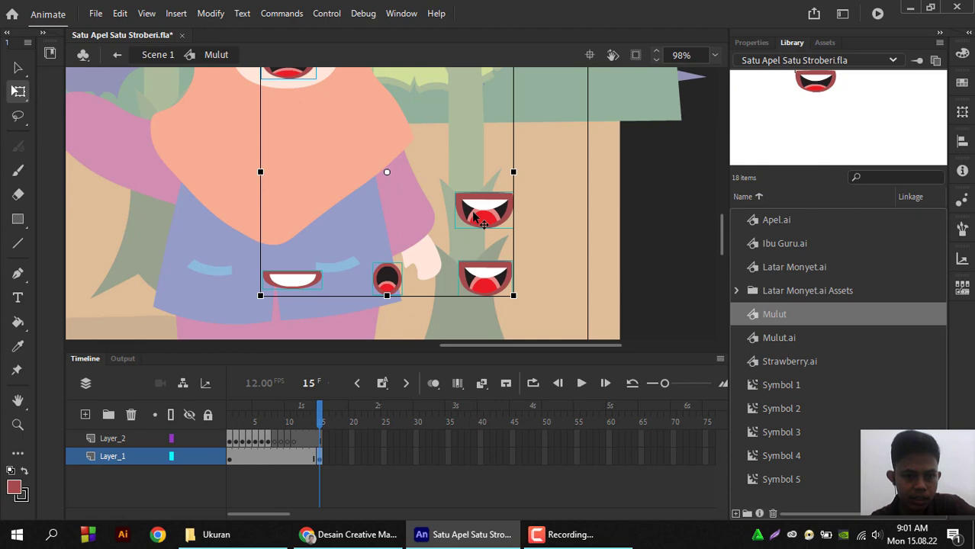
{"action": "double_click", "coordinate": [481, 221]}
{"action": "right_click", "coordinate": [474, 219]}
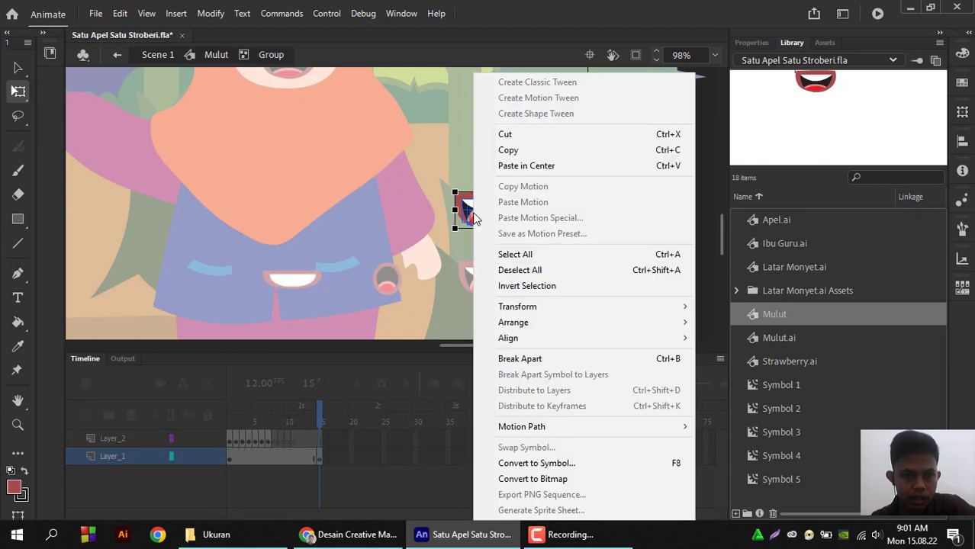
{"action": "left_click", "coordinate": [479, 136]}
{"action": "double_click", "coordinate": [473, 201]}
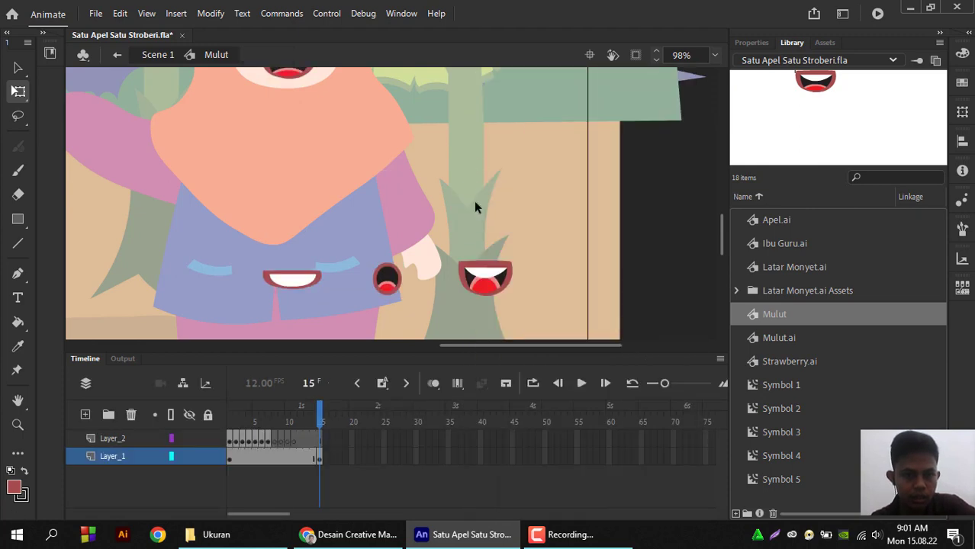
Paste the open mouth from the tree trunk into frame 8 of Layer_2 and place it over the teacher's mouth
{"action": "left_click", "coordinate": [269, 440]}
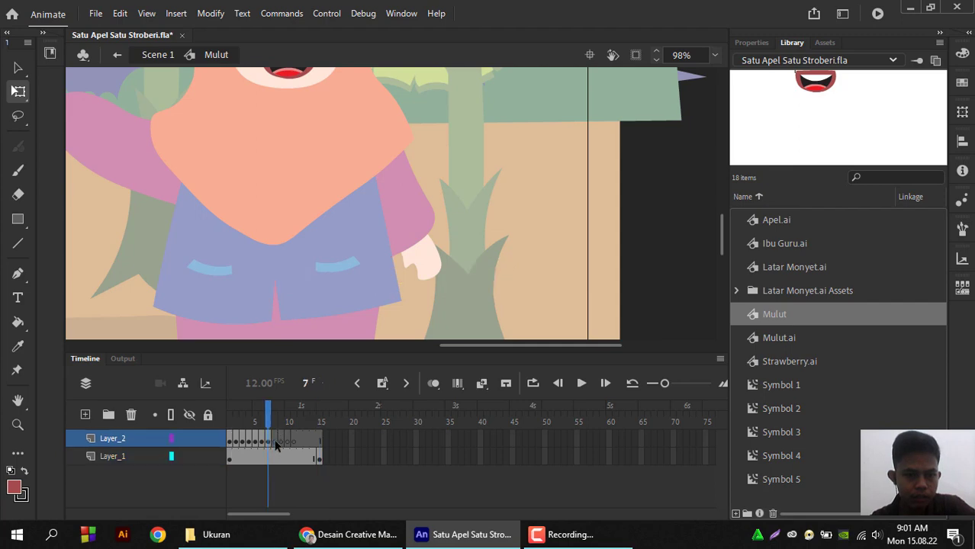
{"action": "key", "text": "ctrl+v"}
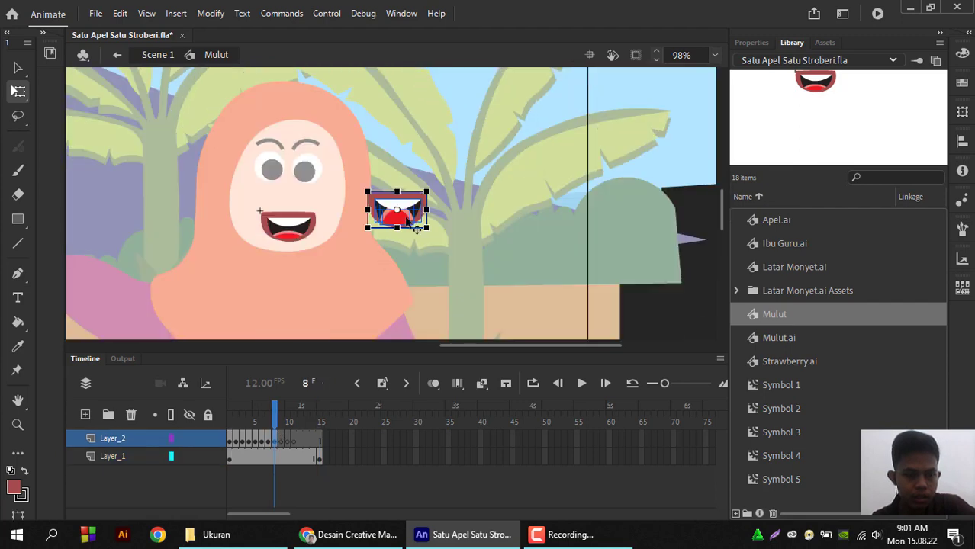
{"action": "left_click_drag", "start_coordinate": [419, 220], "coordinate": [305, 236]}
{"action": "scroll", "coordinate": [411, 232], "scroll_direction": "up", "scroll_amount": 2}
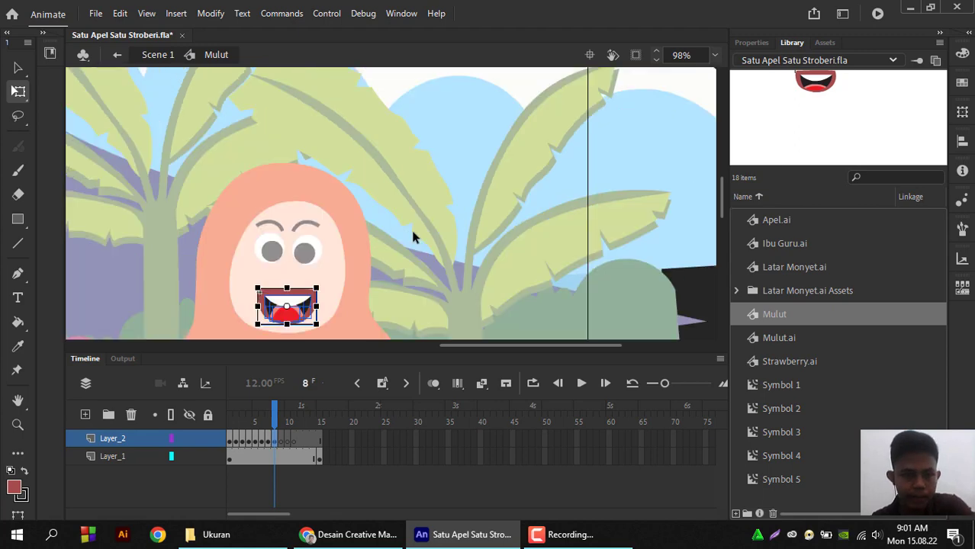
{"action": "scroll", "coordinate": [412, 233], "scroll_direction": "down", "scroll_amount": 6}
{"action": "scroll", "coordinate": [413, 235], "scroll_direction": "up", "scroll_amount": 5}
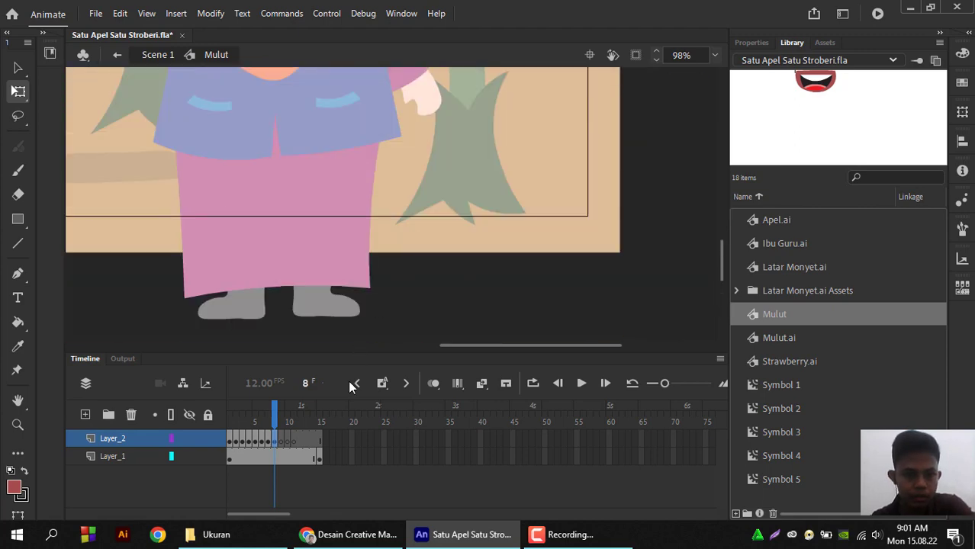
Cut the wide toothy mouth on the teacher's jacket from frame 16 of Layer_1
{"action": "left_click", "coordinate": [323, 457]}
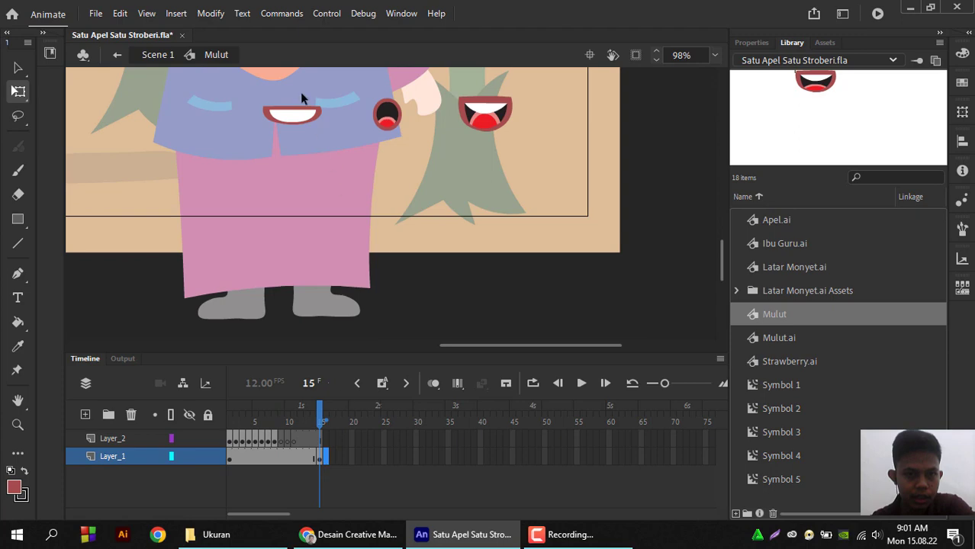
{"action": "left_click", "coordinate": [309, 116]}
{"action": "right_click", "coordinate": [307, 117]}
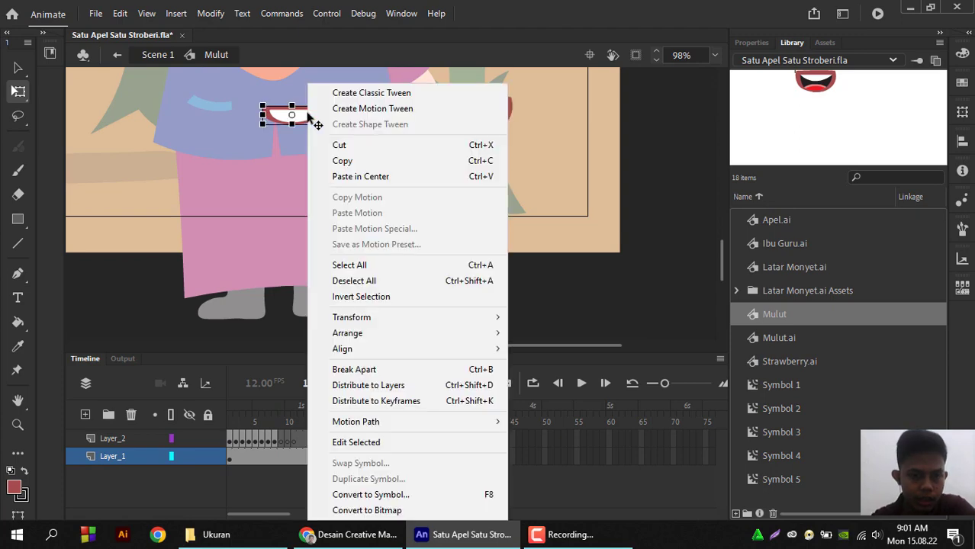
{"action": "left_click", "coordinate": [339, 144]}
Paste the wide toothy mouth into frame 9 of Layer_2 and place it over the teacher's mouth
{"action": "scroll", "coordinate": [381, 211], "scroll_direction": "up", "scroll_amount": 5}
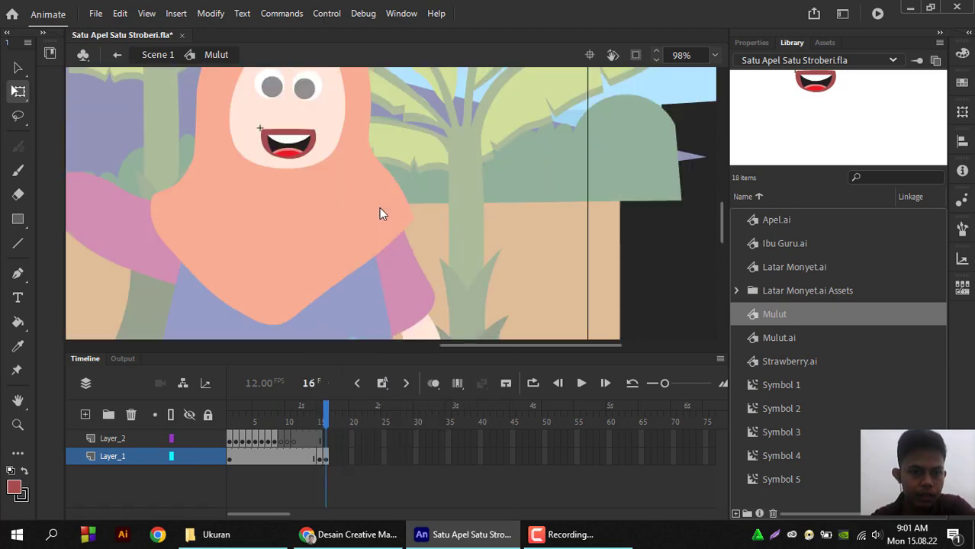
{"action": "left_click", "coordinate": [283, 441]}
{"action": "key", "text": "ctrl+v"}
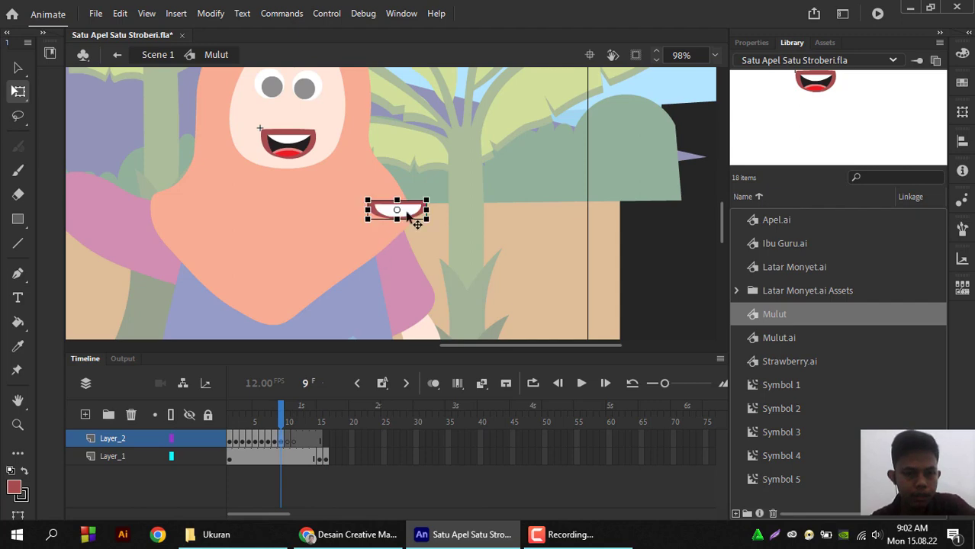
{"action": "left_click_drag", "start_coordinate": [413, 222], "coordinate": [309, 159]}
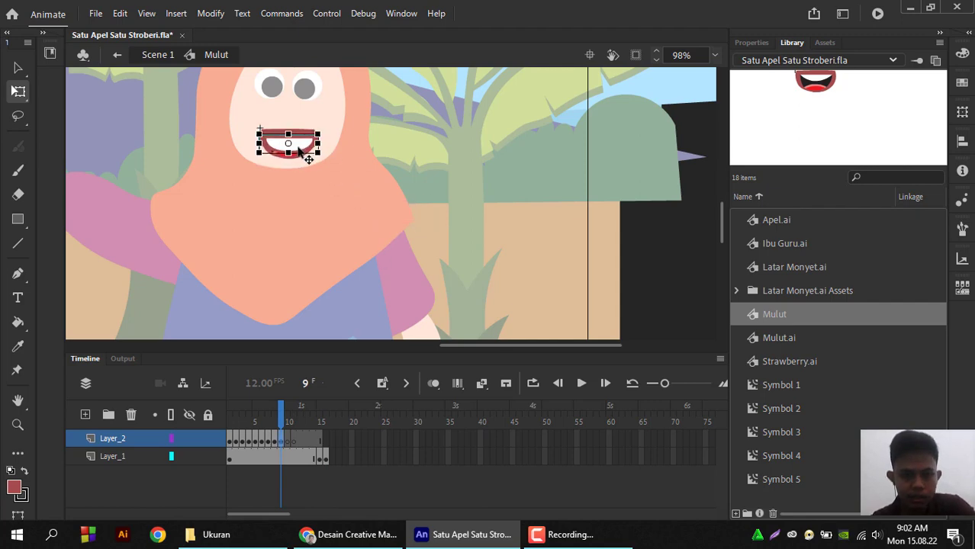
{"action": "scroll", "coordinate": [417, 224], "scroll_direction": "down", "scroll_amount": 5}
{"action": "scroll", "coordinate": [417, 221], "scroll_direction": "up", "scroll_amount": 5}
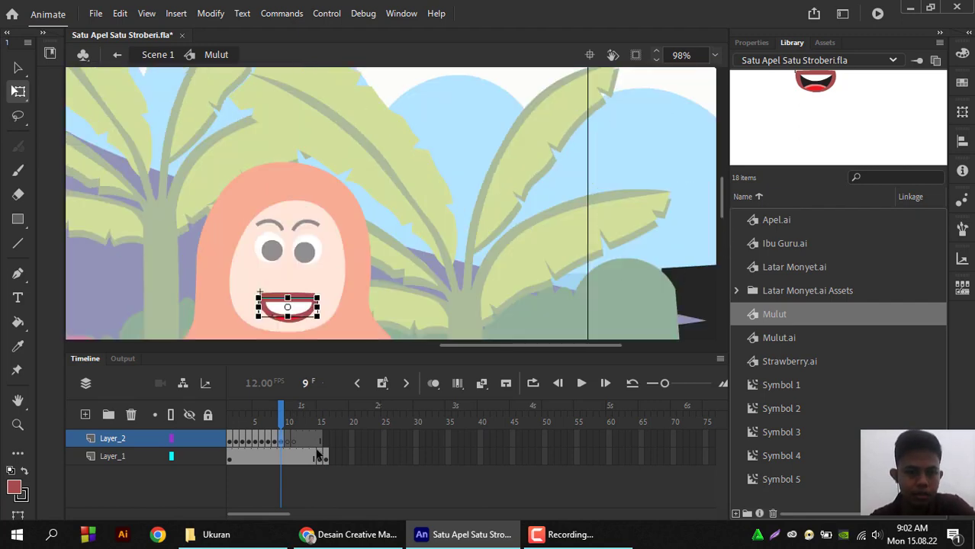
{"action": "left_click", "coordinate": [325, 457]}
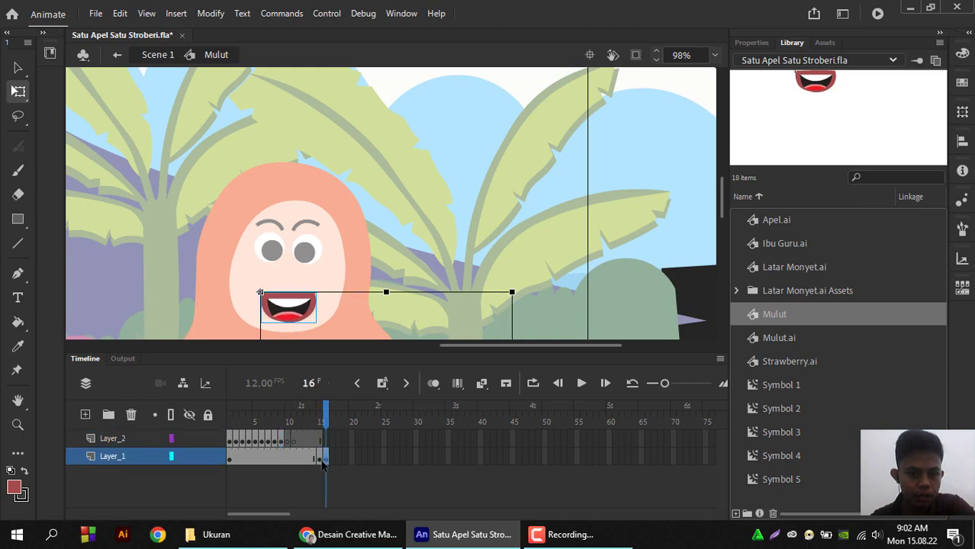
{"action": "left_click", "coordinate": [320, 460]}
{"action": "scroll", "coordinate": [370, 290], "scroll_direction": "down", "scroll_amount": 5}
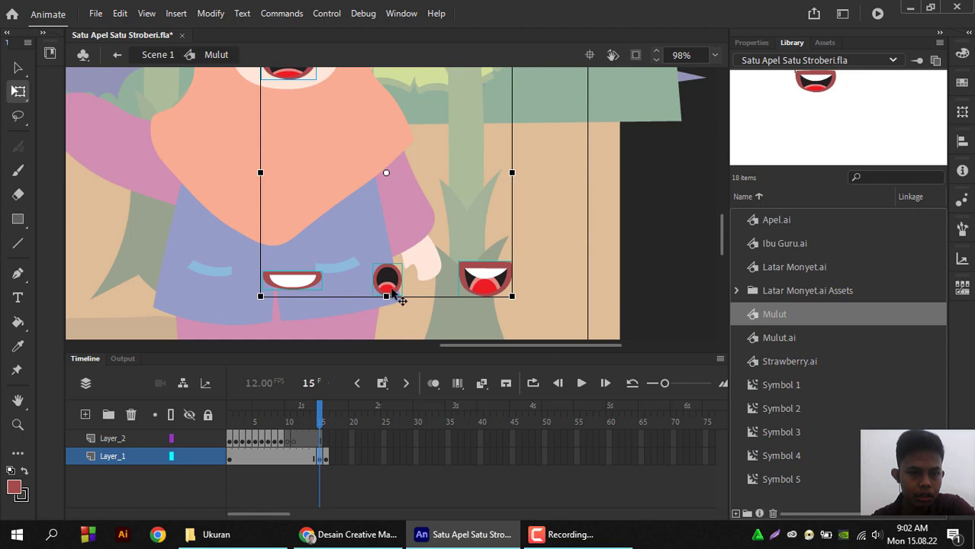
{"action": "double_click", "coordinate": [393, 292]}
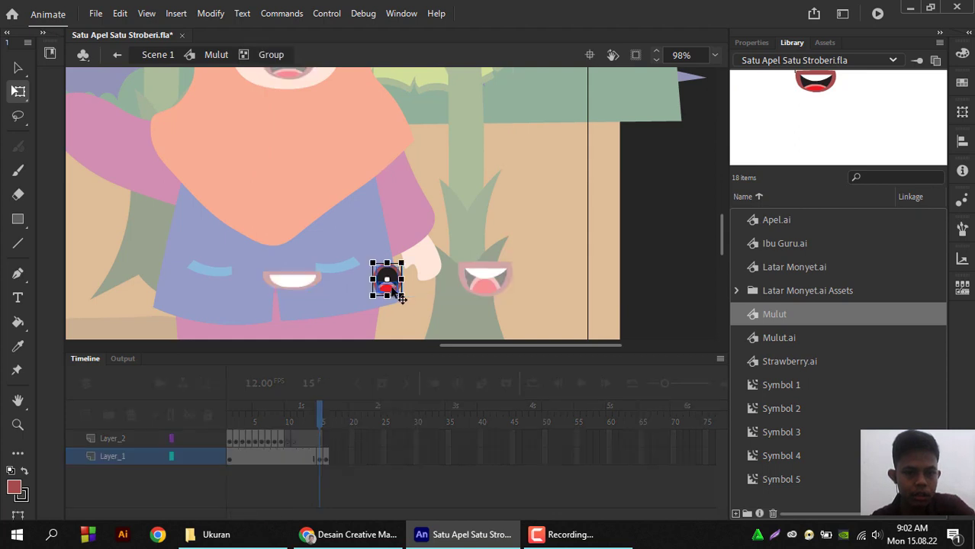
{"action": "double_click", "coordinate": [631, 281]}
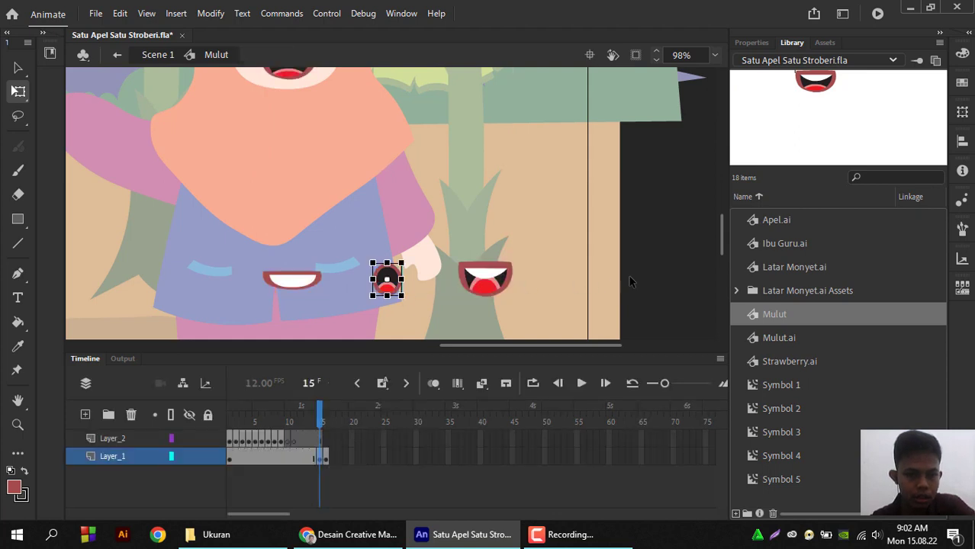
Cut the round open mouth beside the teacher's hand from frame 16 of Layer_1 and return to the Mulut symbol
{"action": "left_click", "coordinate": [326, 462]}
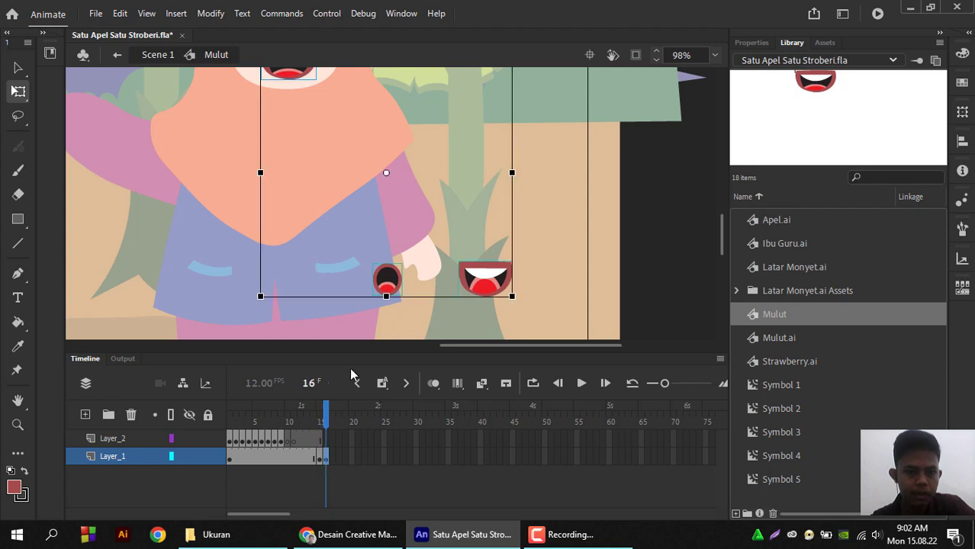
{"action": "double_click", "coordinate": [387, 280]}
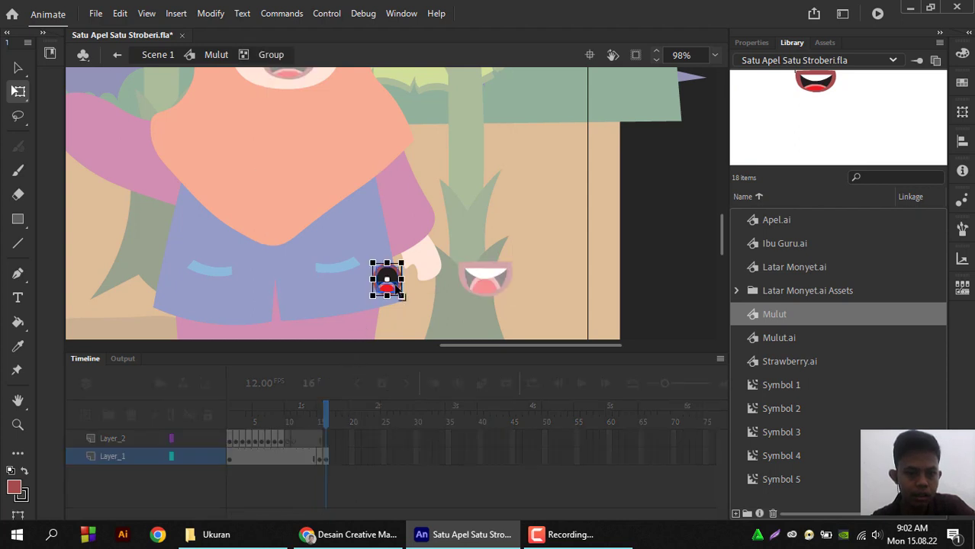
{"action": "right_click", "coordinate": [393, 289]}
{"action": "left_click", "coordinate": [453, 139]}
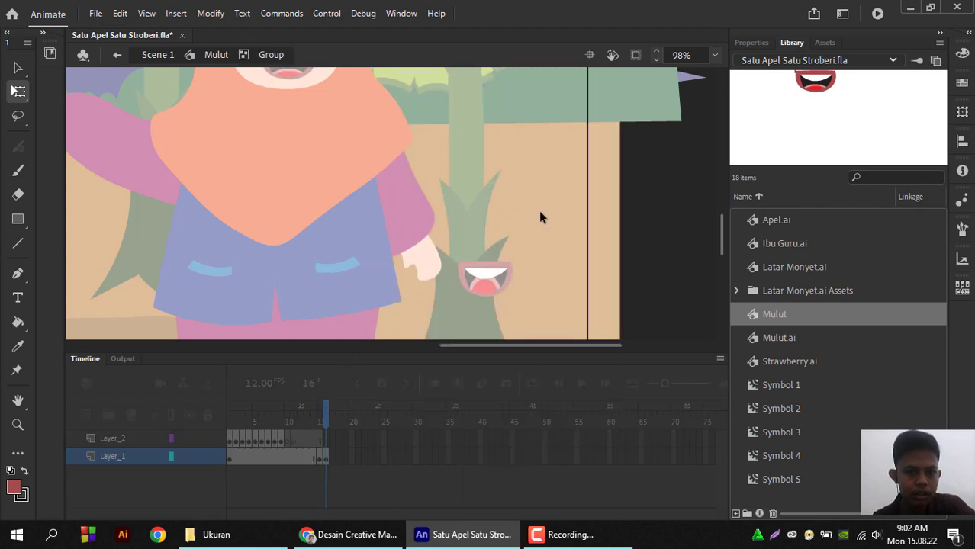
{"action": "double_click", "coordinate": [638, 250]}
Paste the round open mouth into frame 10 of Layer_2 and center it over the teacher's mouth
{"action": "left_click", "coordinate": [288, 443]}
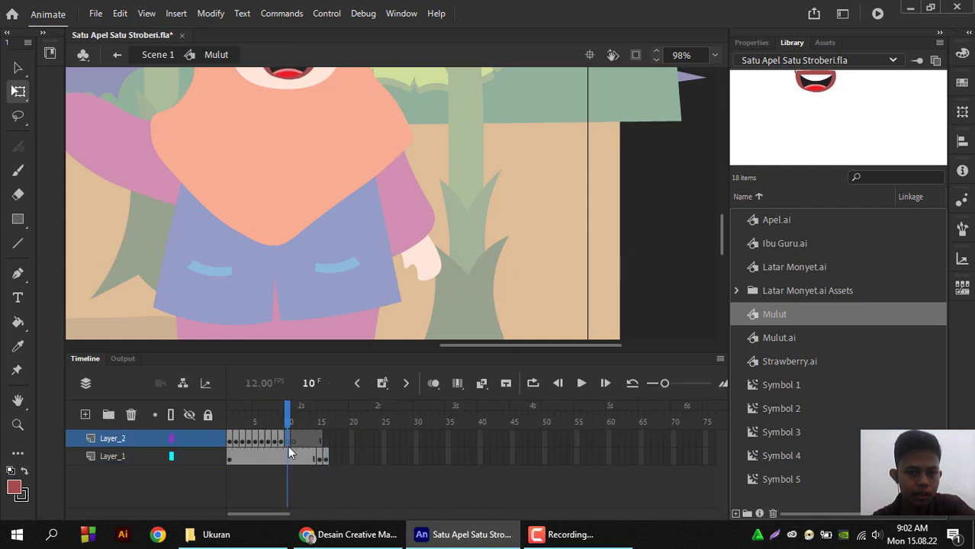
{"action": "scroll", "coordinate": [312, 292], "scroll_direction": "up", "scroll_amount": 3}
{"action": "key", "text": "ctrl+v"}
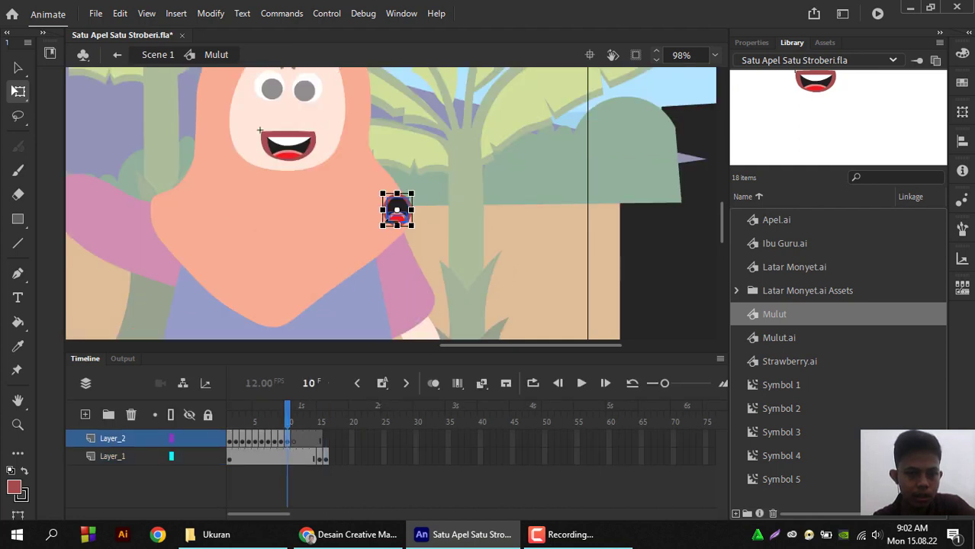
{"action": "left_click_drag", "start_coordinate": [398, 212], "coordinate": [292, 160]}
{"action": "key", "text": "Down"}
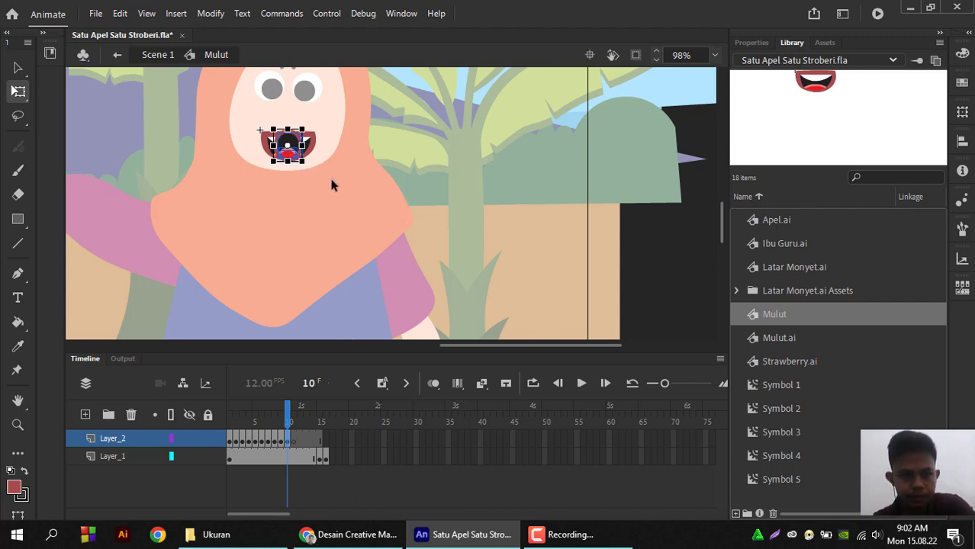
Cut the remaining open mouth on the tree trunk from frame 16 of Layer_1 and return to the Mulut symbol
{"action": "left_click", "coordinate": [325, 457]}
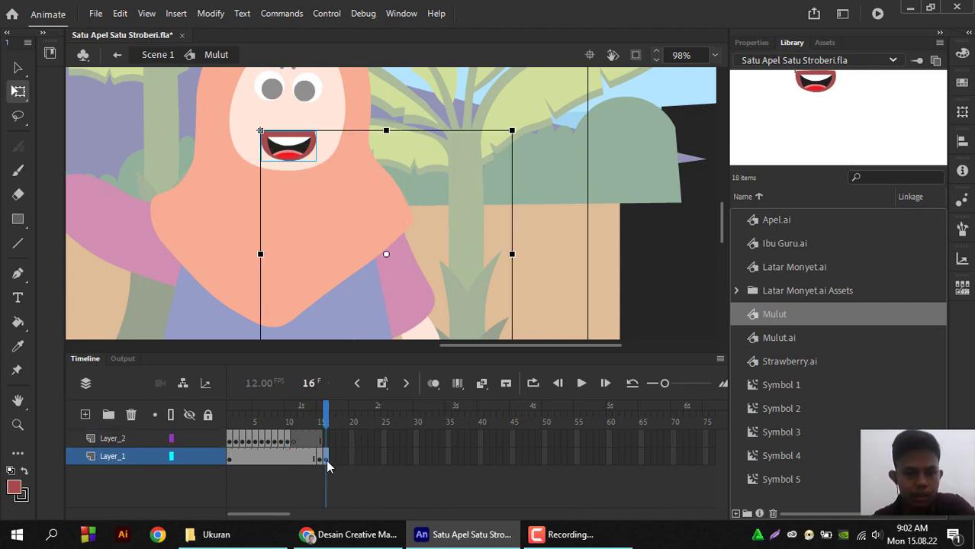
{"action": "scroll", "coordinate": [424, 297], "scroll_direction": "down", "scroll_amount": 2}
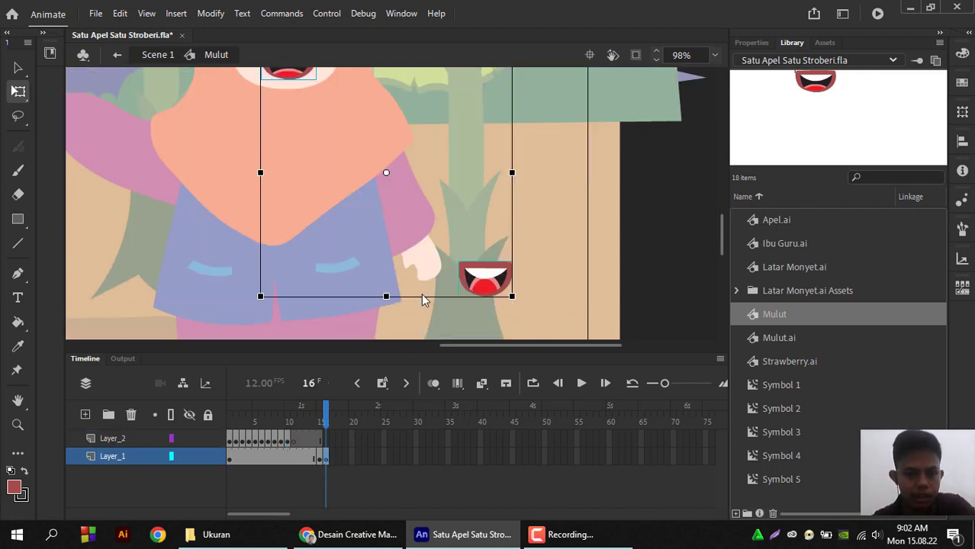
{"action": "double_click", "coordinate": [485, 292]}
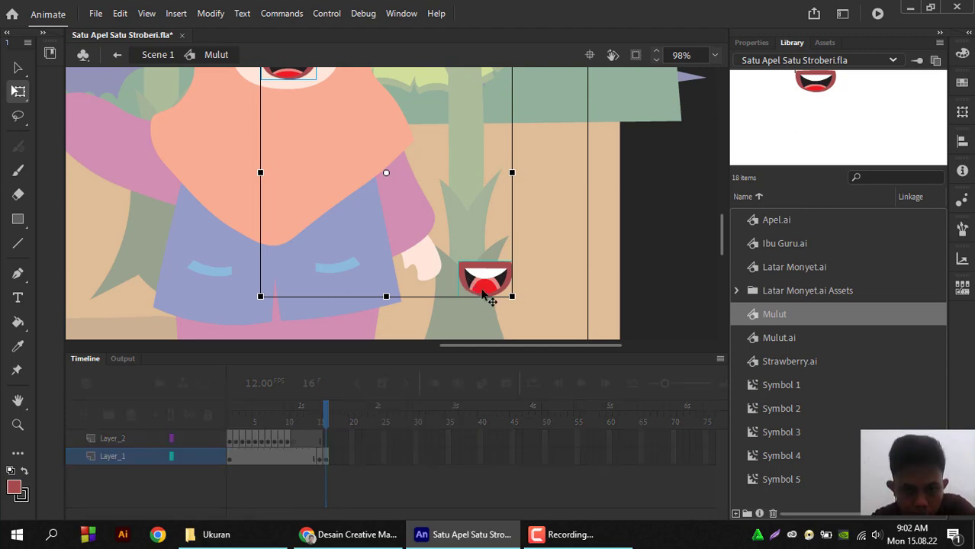
{"action": "right_click", "coordinate": [482, 290]}
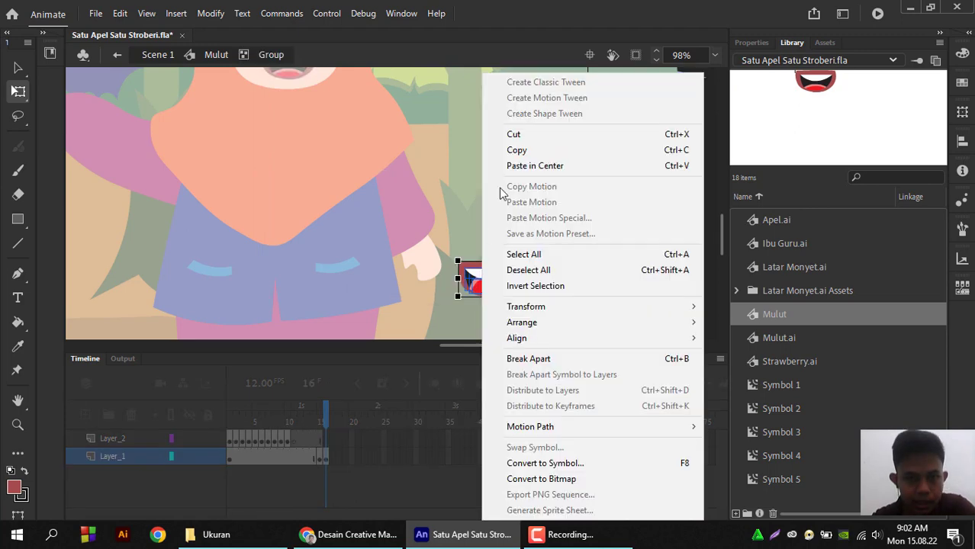
{"action": "left_click", "coordinate": [514, 133]}
{"action": "double_click", "coordinate": [456, 322]}
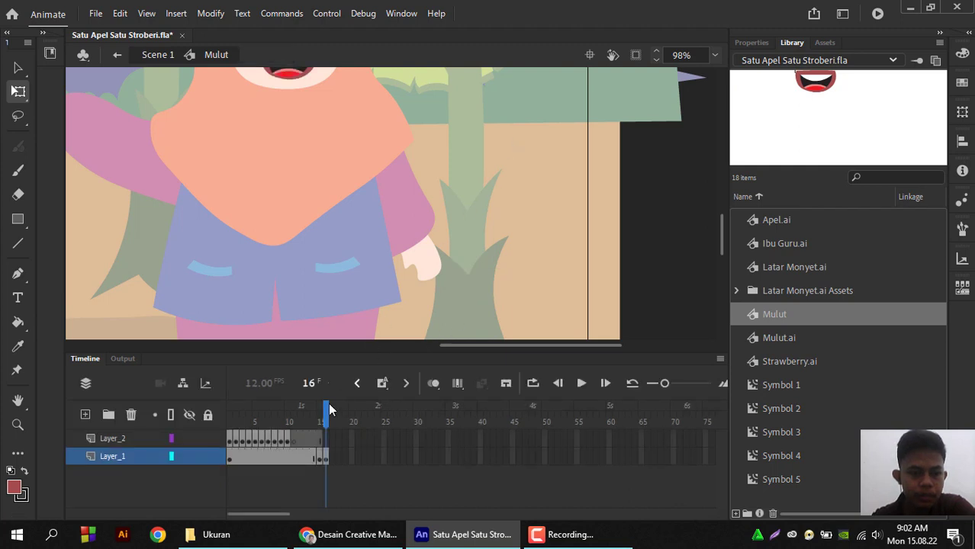
Paste the last open mouth into frame 11 of Layer_2 and align it over the teacher's mouth
{"action": "left_click", "coordinate": [294, 438]}
{"action": "scroll", "coordinate": [408, 222], "scroll_direction": "up", "scroll_amount": 3}
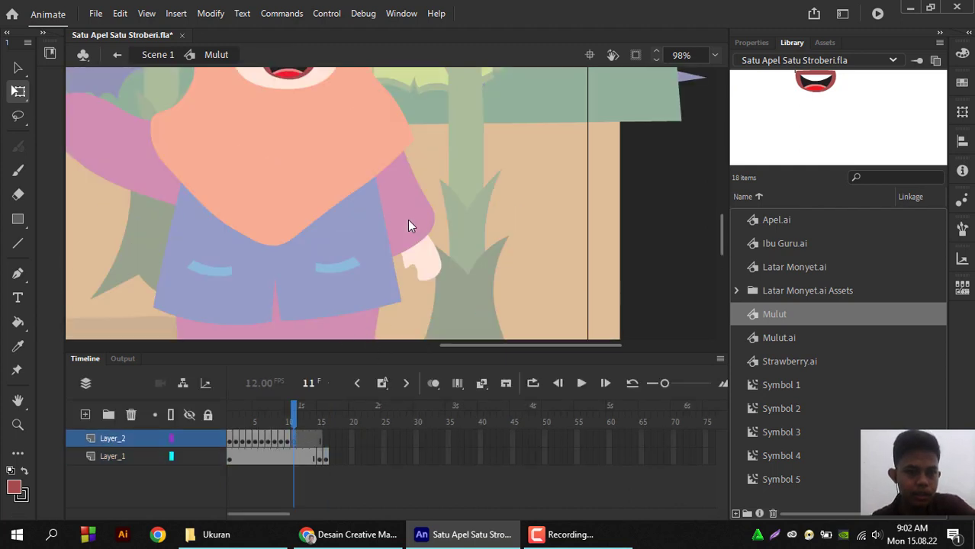
{"action": "key", "text": "ctrl+v"}
{"action": "left_click_drag", "start_coordinate": [405, 216], "coordinate": [296, 150]}
{"action": "key", "text": "Down"}
{"action": "key", "text": "Down"}
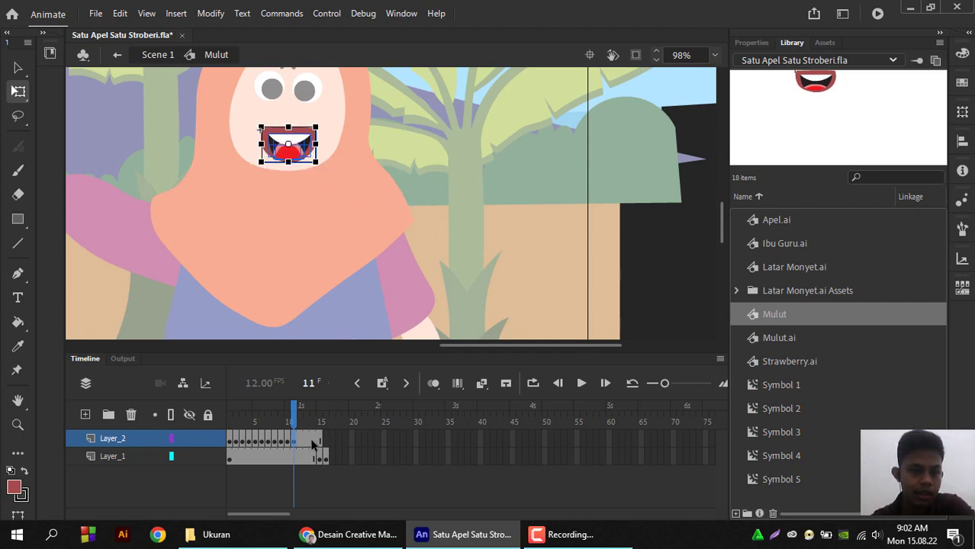
Delete Layer_1 from the Mulut symbol
{"action": "left_click", "coordinate": [357, 473]}
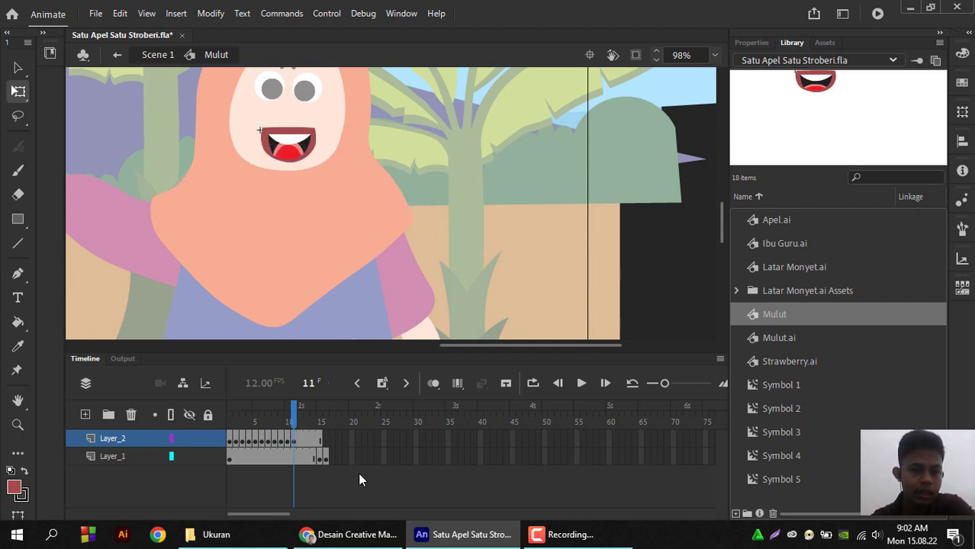
{"action": "left_click", "coordinate": [113, 454]}
{"action": "left_click", "coordinate": [131, 415]}
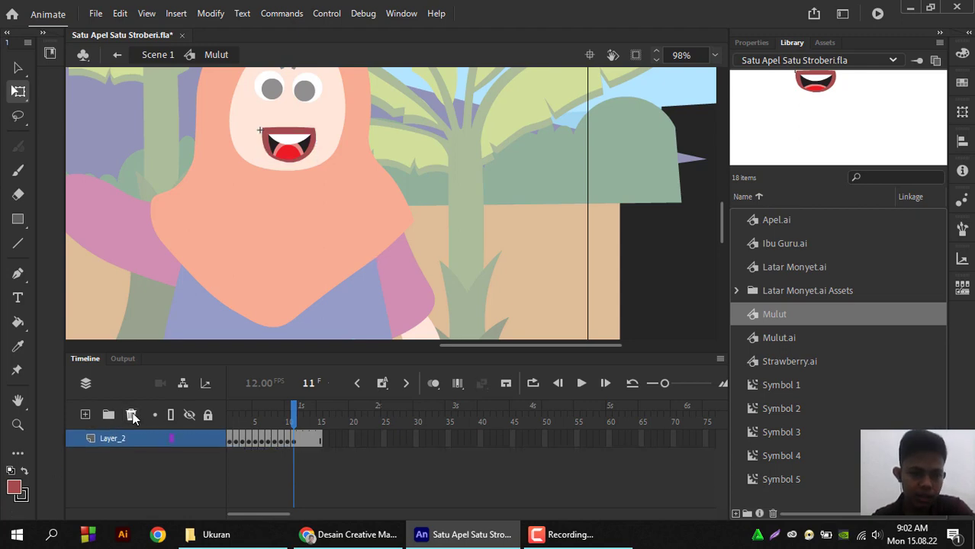
Remove the surplus frames from frame 12 onward in Layer_2 and play the Mulut symbol's timeline
{"action": "left_click_drag", "start_coordinate": [303, 440], "coordinate": [356, 440]}
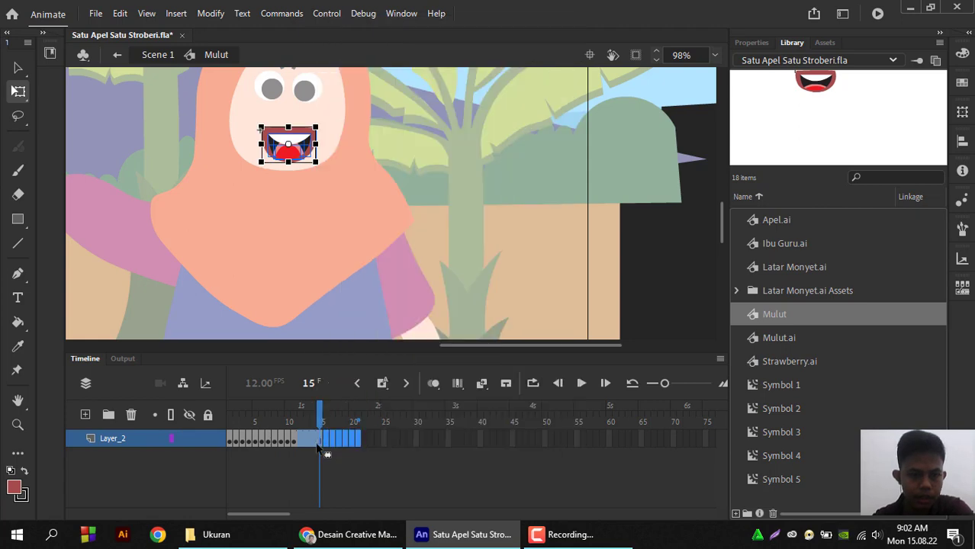
{"action": "right_click", "coordinate": [317, 447]}
{"action": "left_click", "coordinate": [350, 167]}
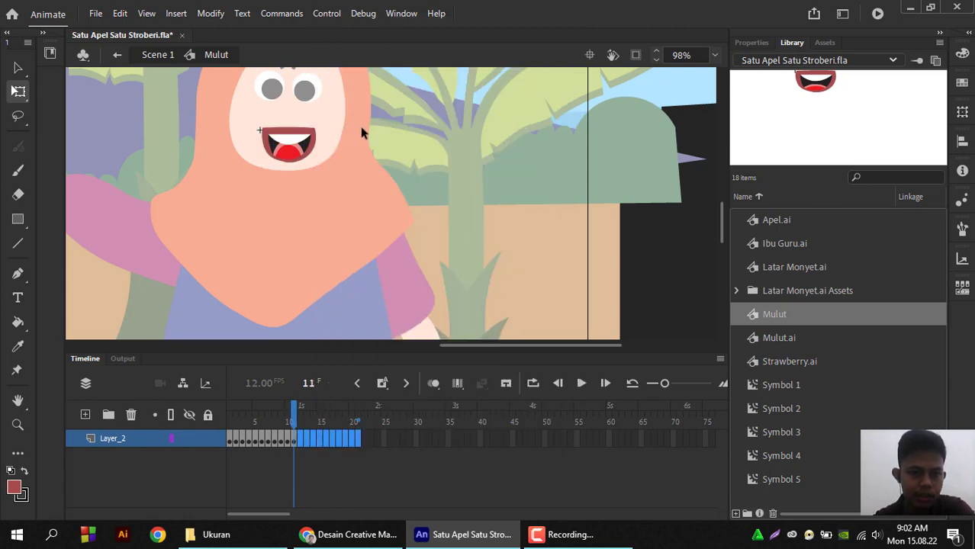
{"action": "left_click", "coordinate": [656, 262]}
{"action": "key", "text": "Return"}
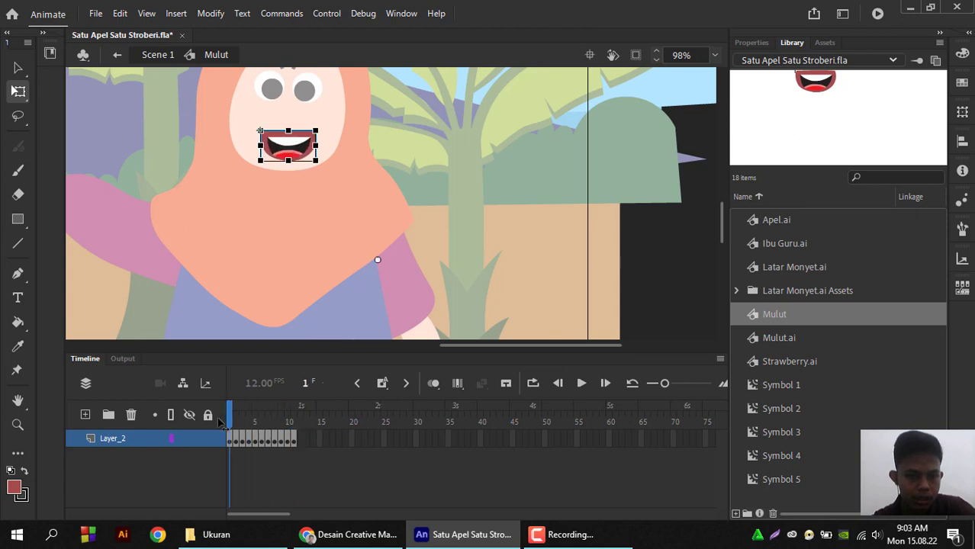
Return to Scene 1, play the animation to check the teacher's mouth movement, and rewind to frame 1
{"action": "double_click", "coordinate": [629, 248]}
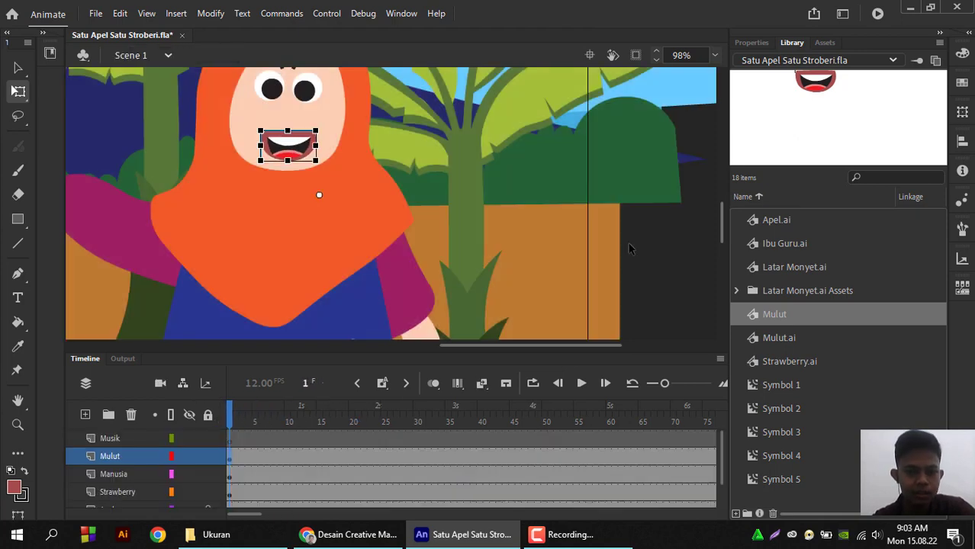
{"action": "left_click", "coordinate": [582, 384]}
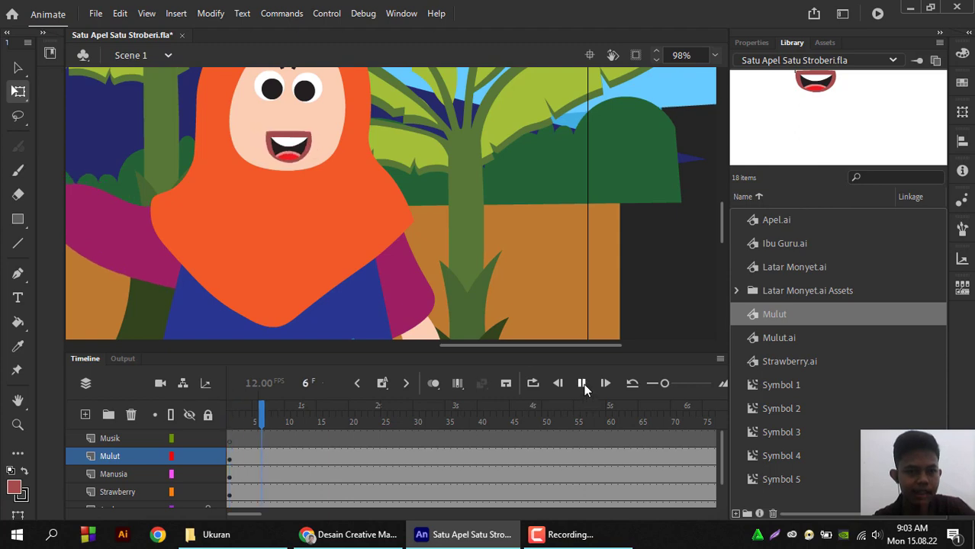
{"action": "key", "text": "ctrl+minus"}
{"action": "key", "text": "ctrl+minus"}
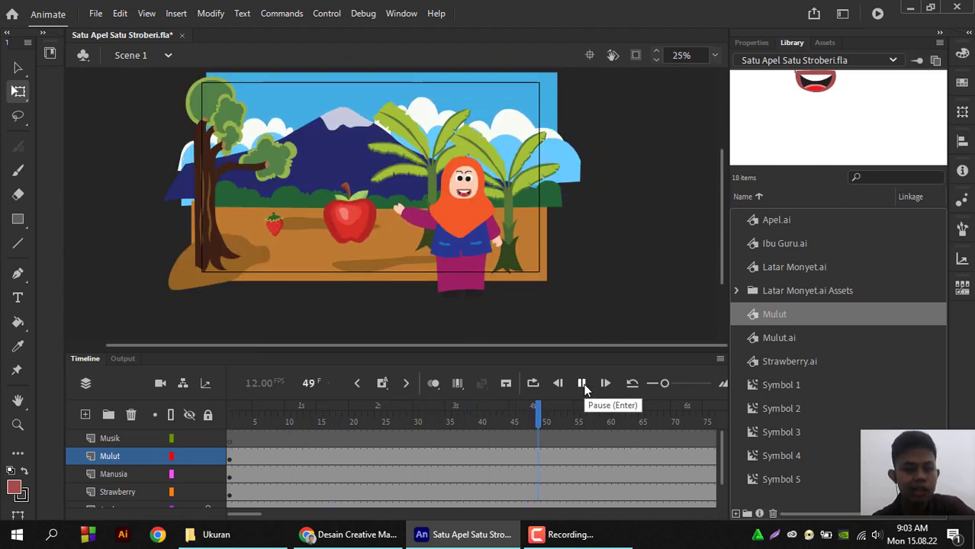
{"action": "key", "text": "ctrl+equal"}
{"action": "key", "text": "ctrl+minus"}
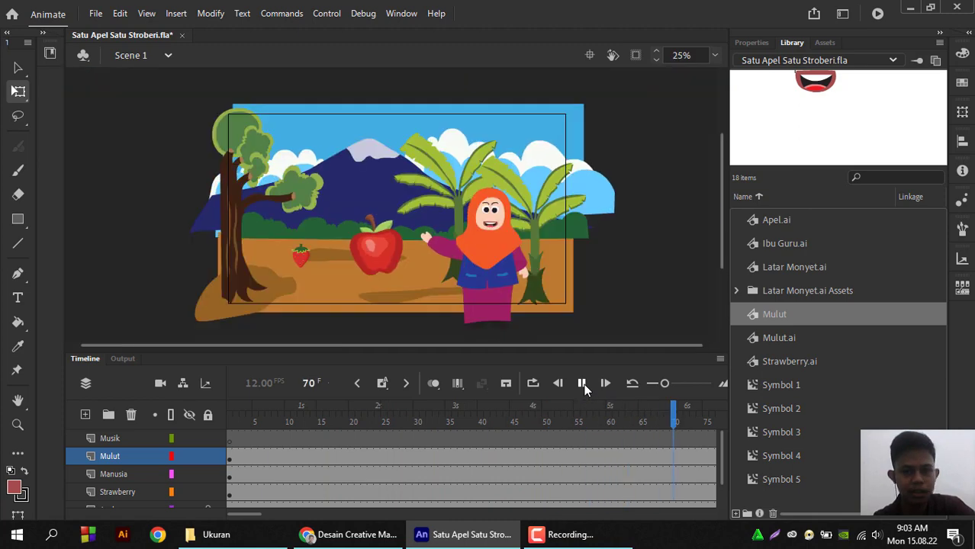
{"action": "left_click", "coordinate": [582, 384]}
{"action": "left_click_drag", "start_coordinate": [700, 427], "coordinate": [84, 467]}
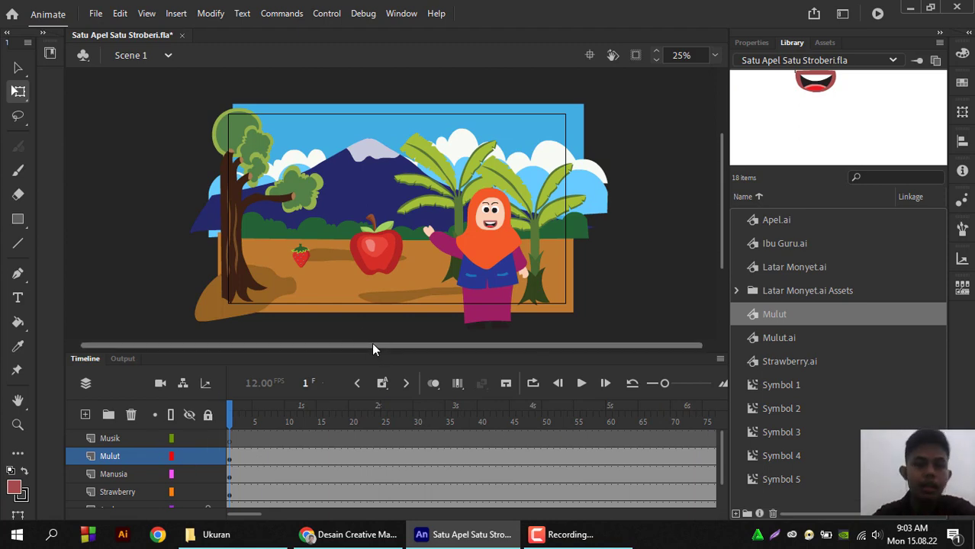
Import the WAV file Satu Apel Satu Stroberi.wav from the Audio > Ukuran folder into the library
{"action": "left_click", "coordinate": [93, 14]}
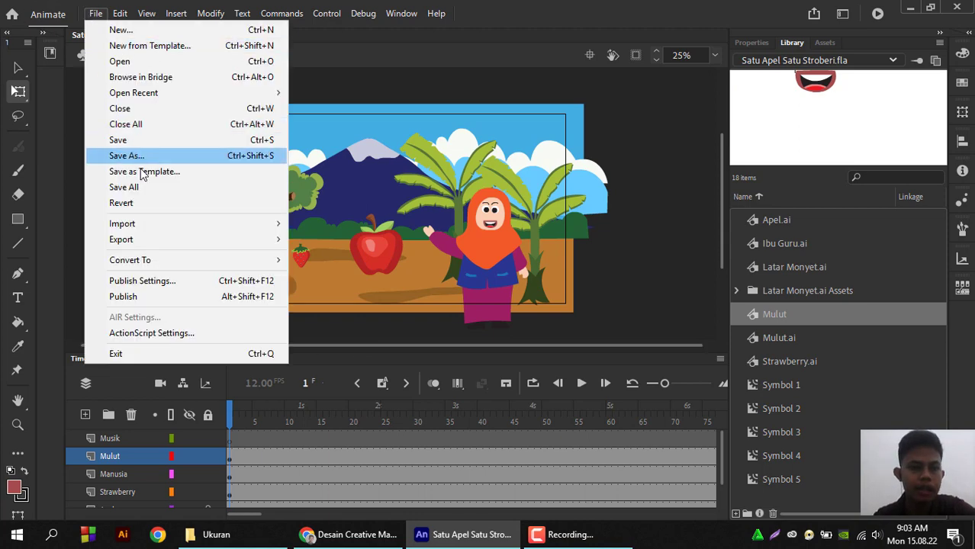
{"action": "mouse_move", "coordinate": [205, 227]}
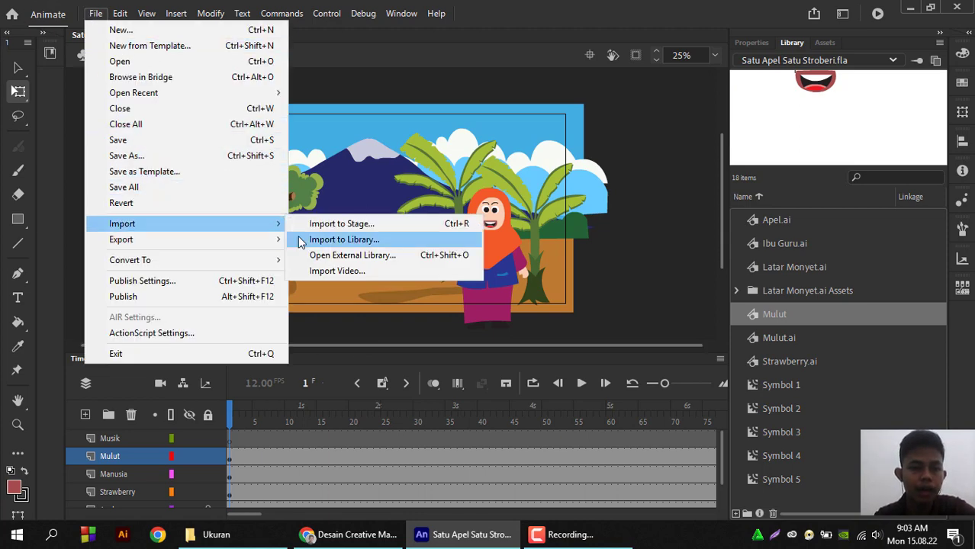
{"action": "left_click", "coordinate": [302, 240]}
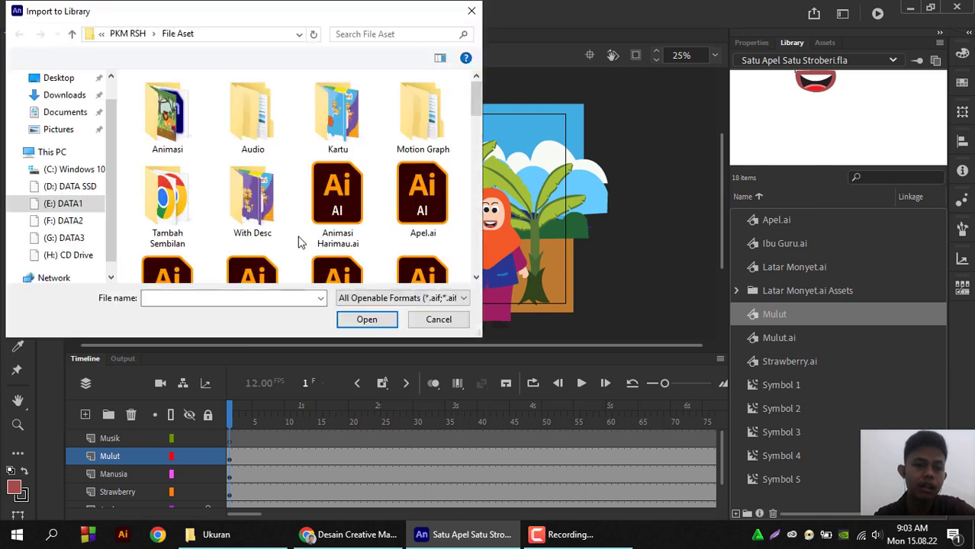
{"action": "double_click", "coordinate": [240, 135]}
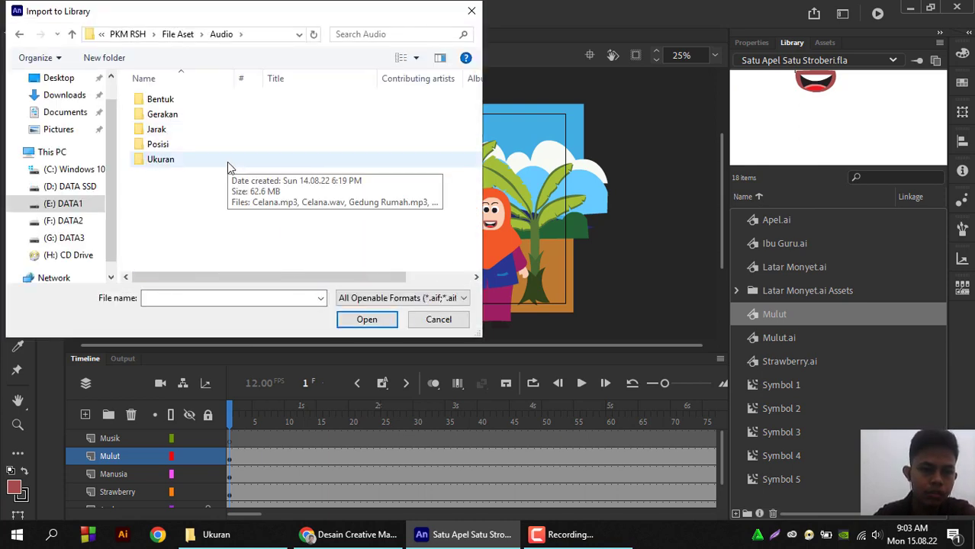
{"action": "double_click", "coordinate": [227, 162]}
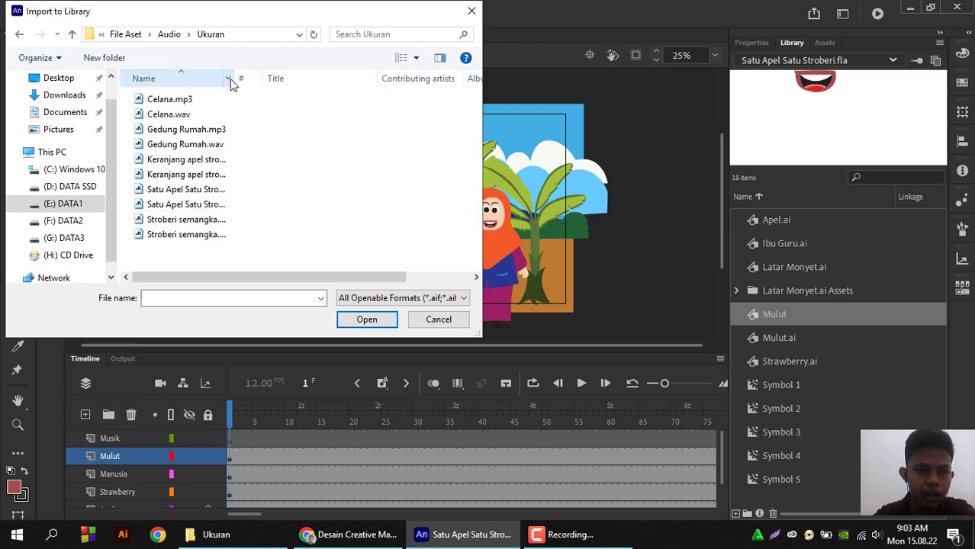
{"action": "left_click", "coordinate": [396, 299]}
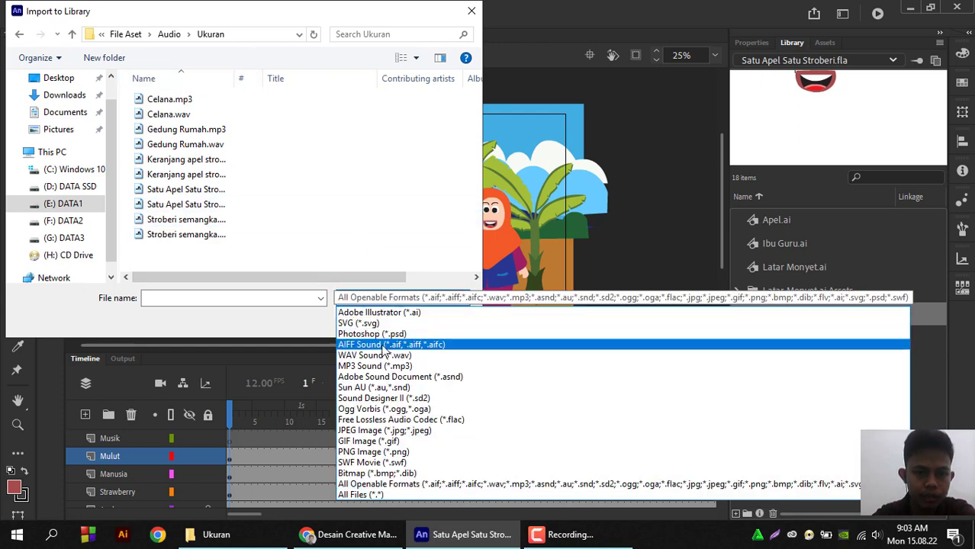
{"action": "left_click", "coordinate": [374, 355]}
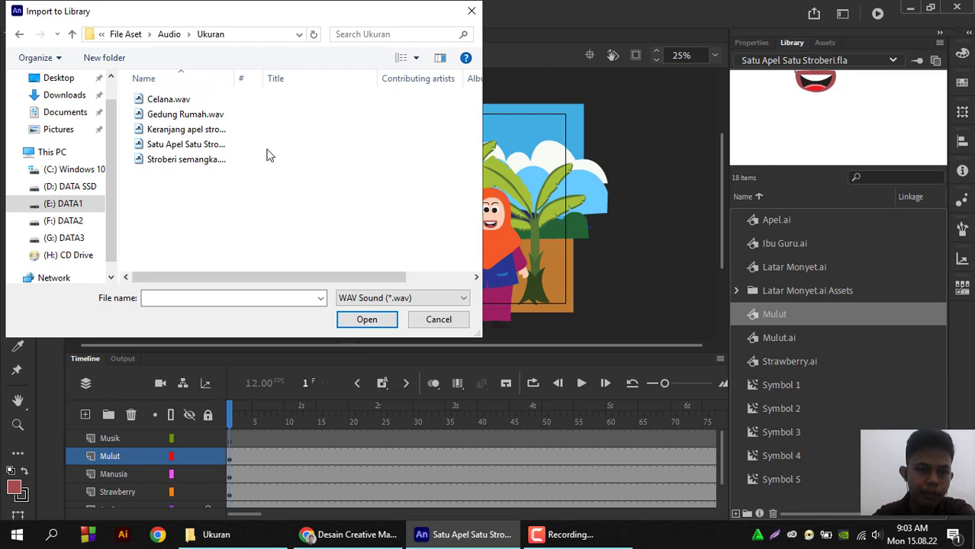
{"action": "left_click", "coordinate": [210, 147]}
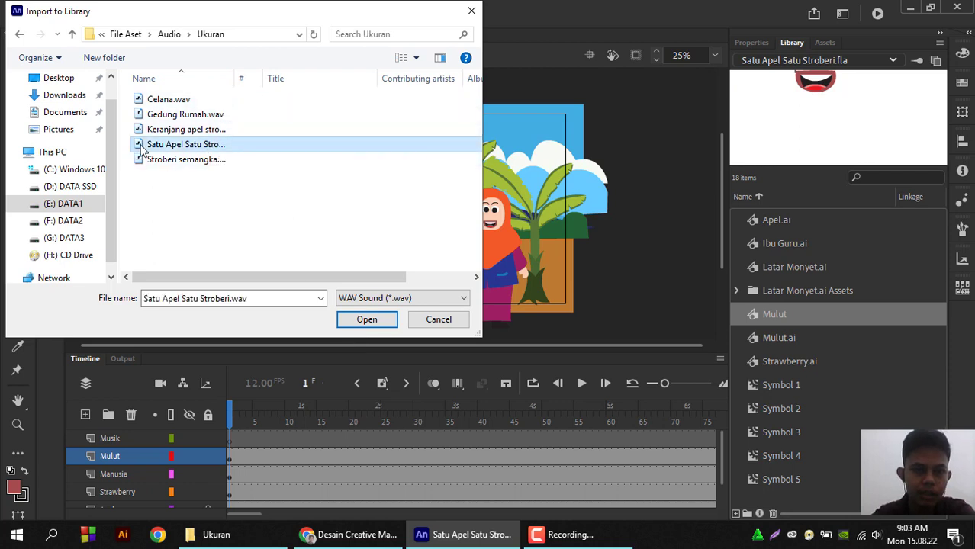
{"action": "left_click", "coordinate": [370, 320]}
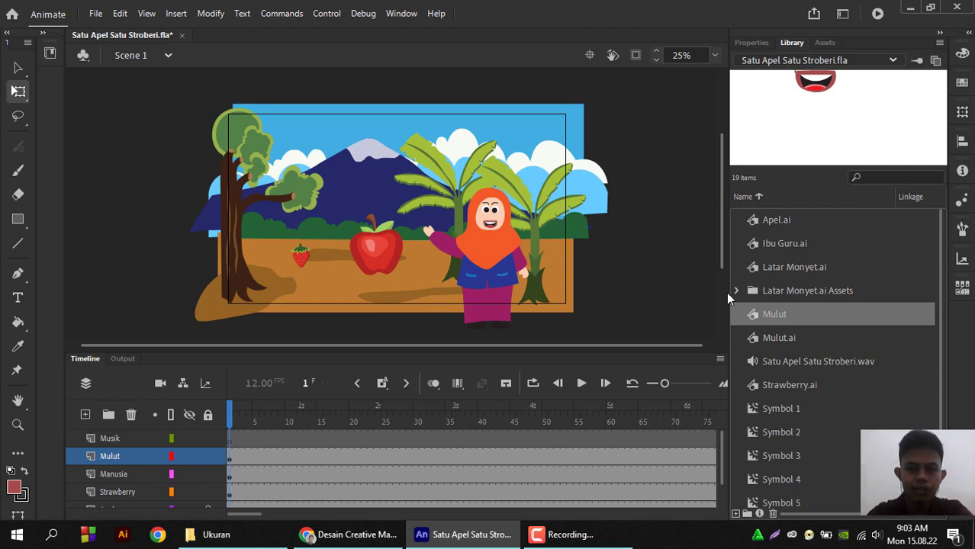
Place Satu Apel Satu Stroberi.wav on the Musik layer and play the timeline from frame 1 to check the sound
{"action": "left_click", "coordinate": [783, 363]}
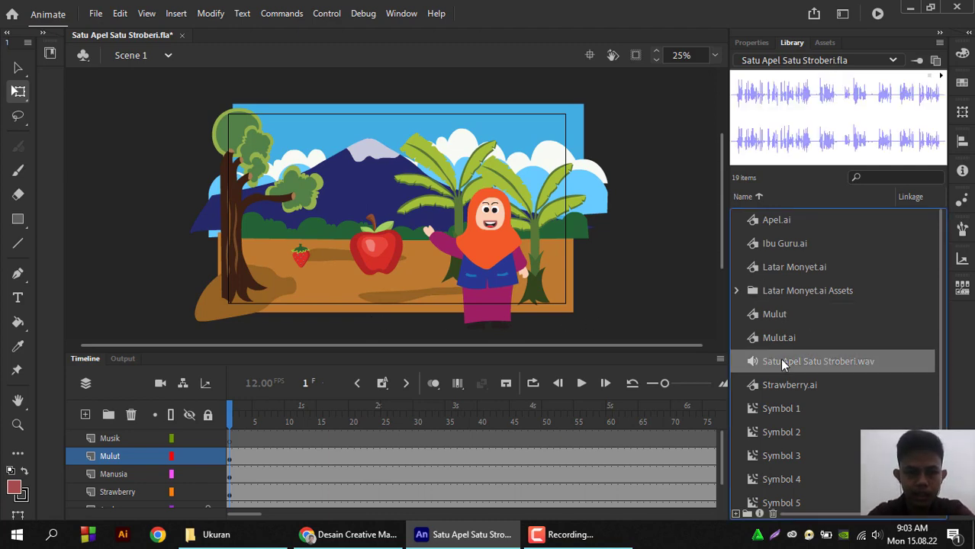
{"action": "left_click", "coordinate": [122, 438]}
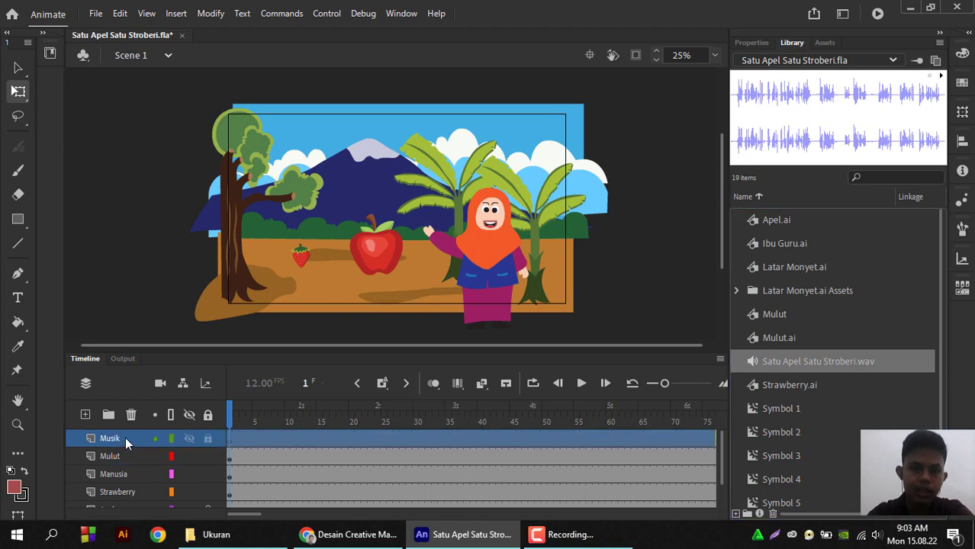
{"action": "left_click_drag", "start_coordinate": [763, 115], "coordinate": [432, 249]}
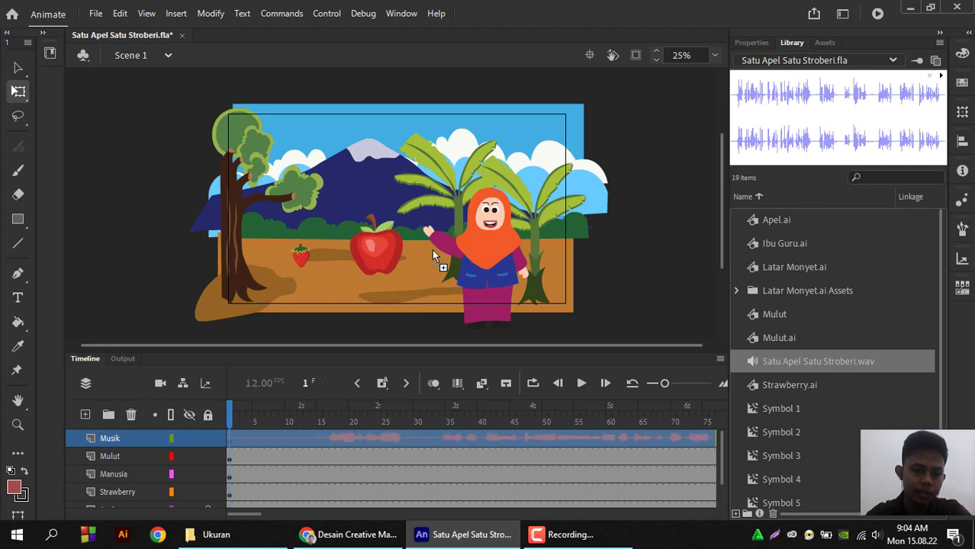
{"action": "mouse_move", "coordinate": [229, 418]}
{"action": "left_mouse_down"}
{"action": "mouse_move", "coordinate": [238, 417]}
{"action": "mouse_move", "coordinate": [229, 416]}
{"action": "left_mouse_up"}
{"action": "key", "text": "Return"}
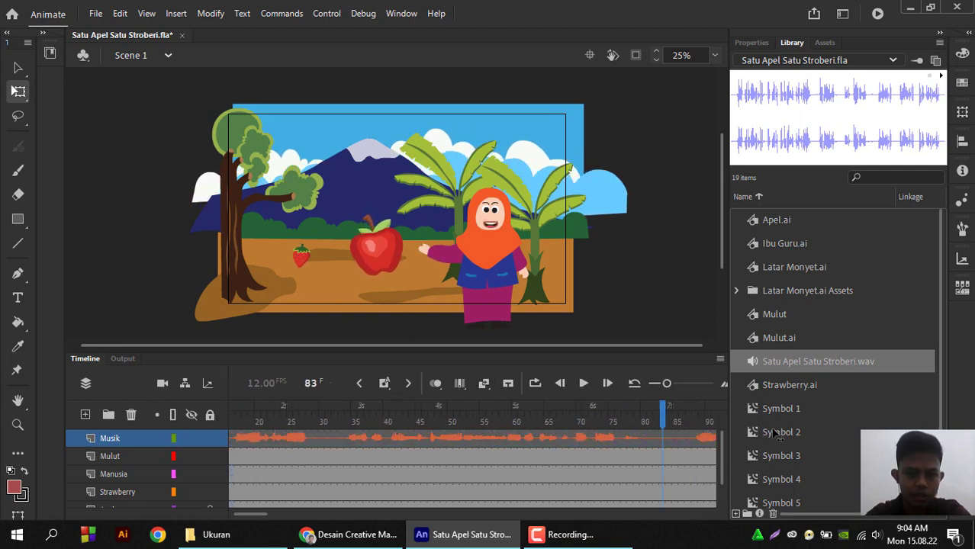
{"action": "key", "text": "Return"}
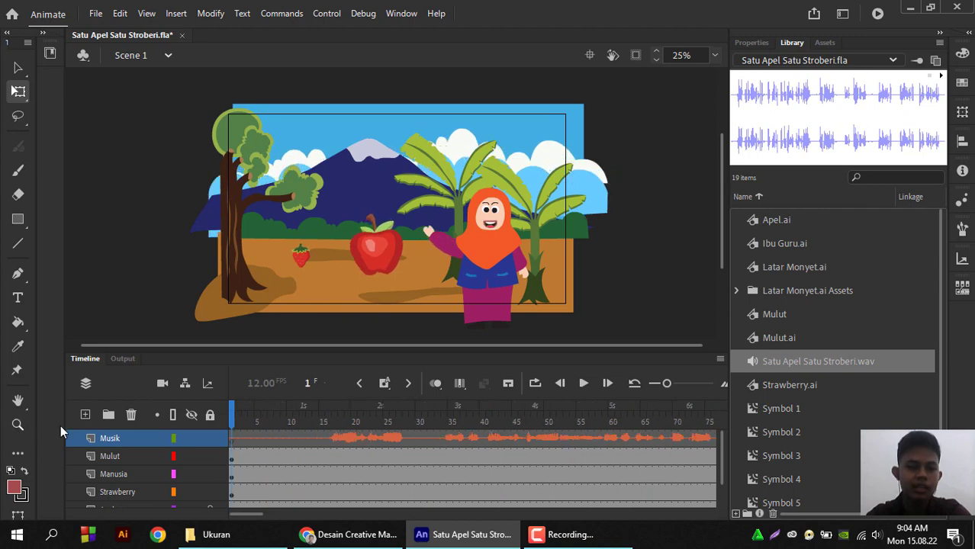
Open Lip Syncing for the teacher's Mulut instance, keep mouth 1 for Neutral and Ah, and assign mouth 4 to the D viseme
{"action": "left_click", "coordinate": [498, 227]}
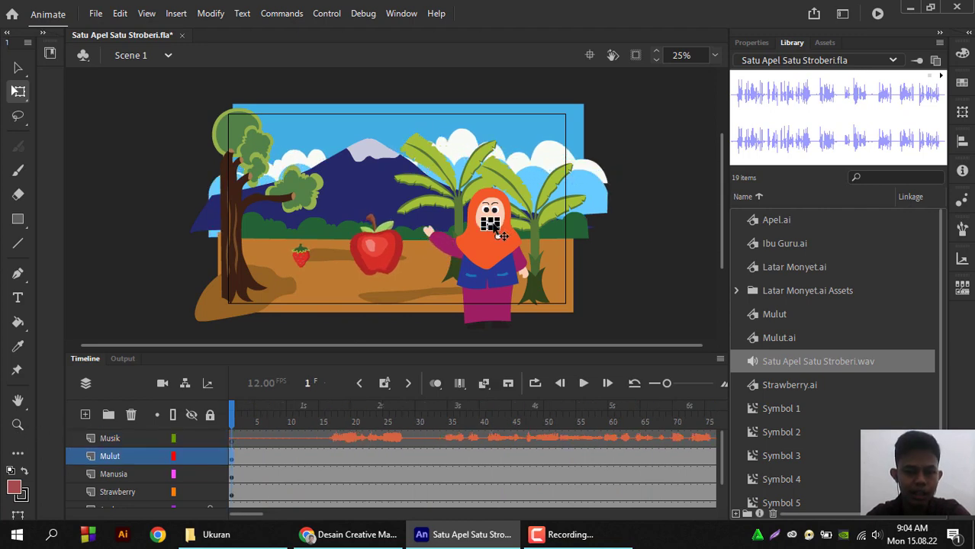
{"action": "left_click", "coordinate": [766, 47]}
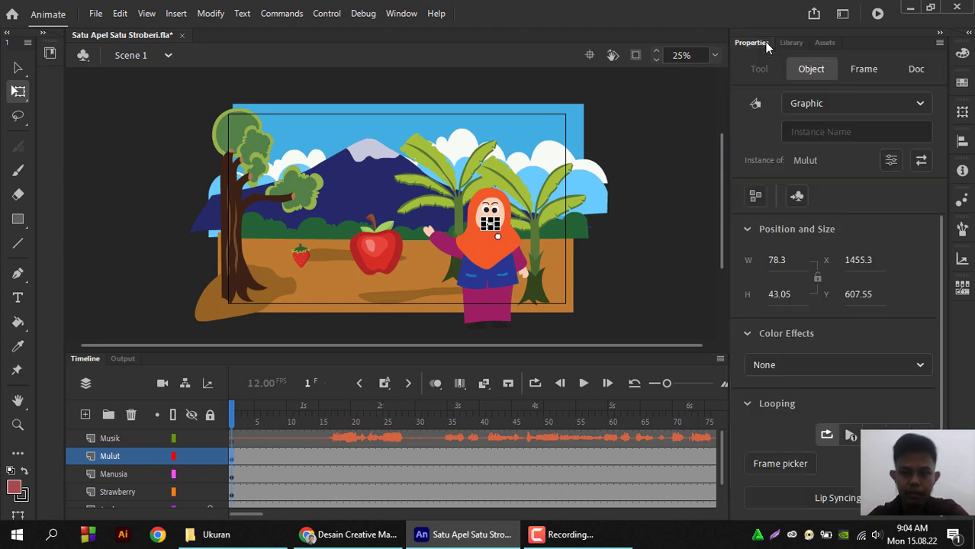
{"action": "left_click", "coordinate": [836, 499]}
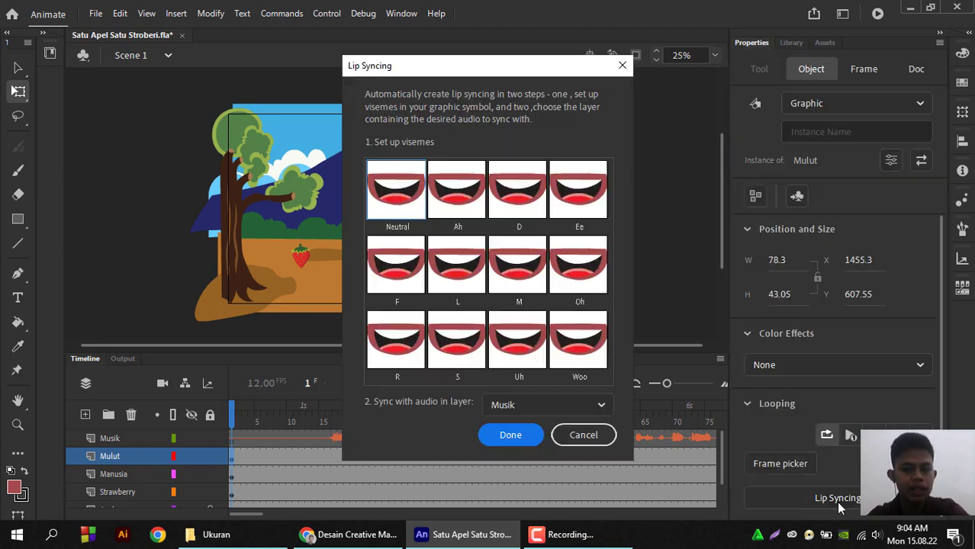
{"action": "left_click", "coordinate": [500, 209]}
{"action": "left_click", "coordinate": [449, 211]}
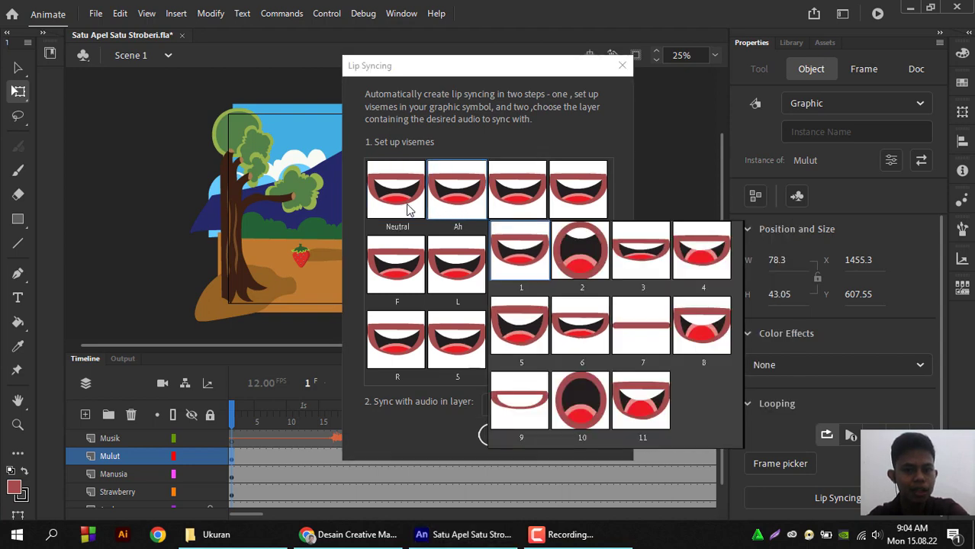
{"action": "left_click", "coordinate": [396, 212]}
{"action": "left_click", "coordinate": [396, 212]}
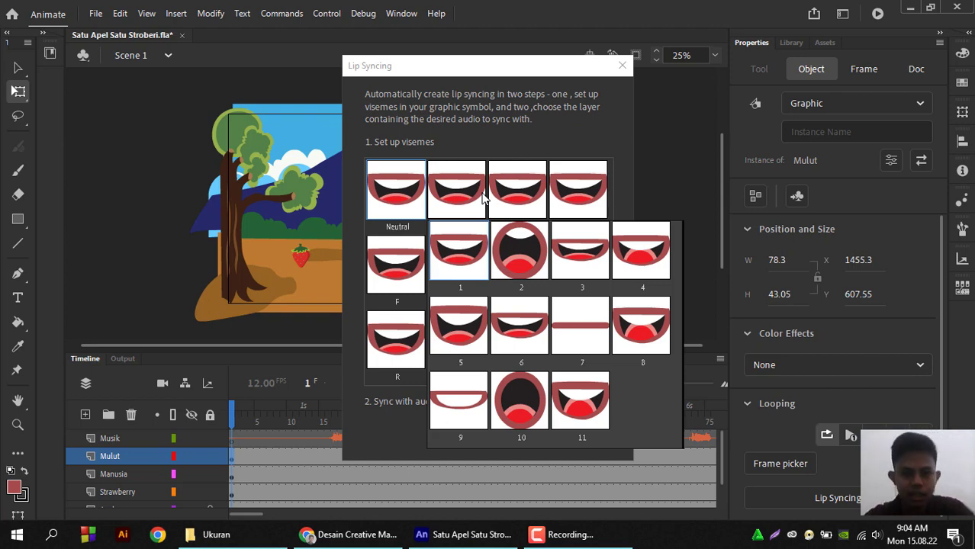
{"action": "left_click", "coordinate": [518, 203]}
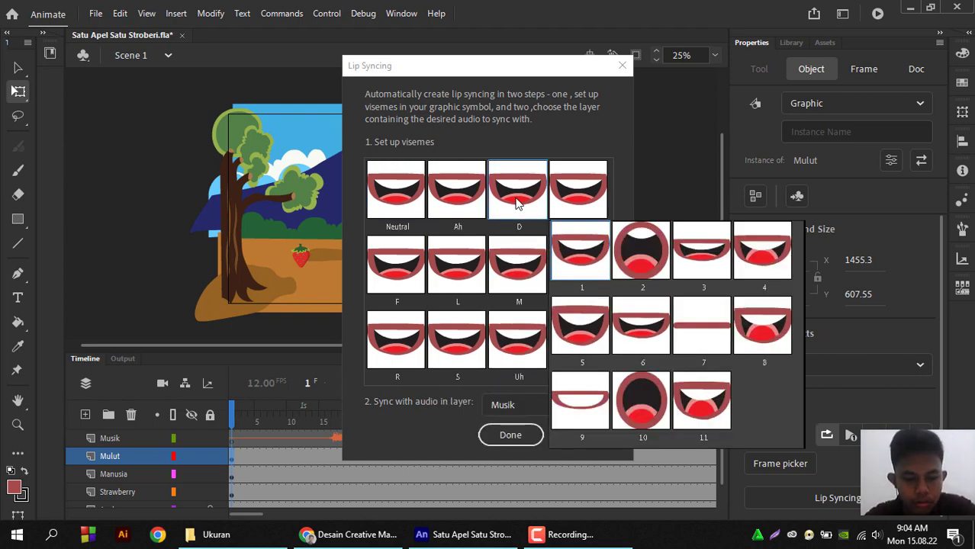
{"action": "left_click", "coordinate": [753, 260]}
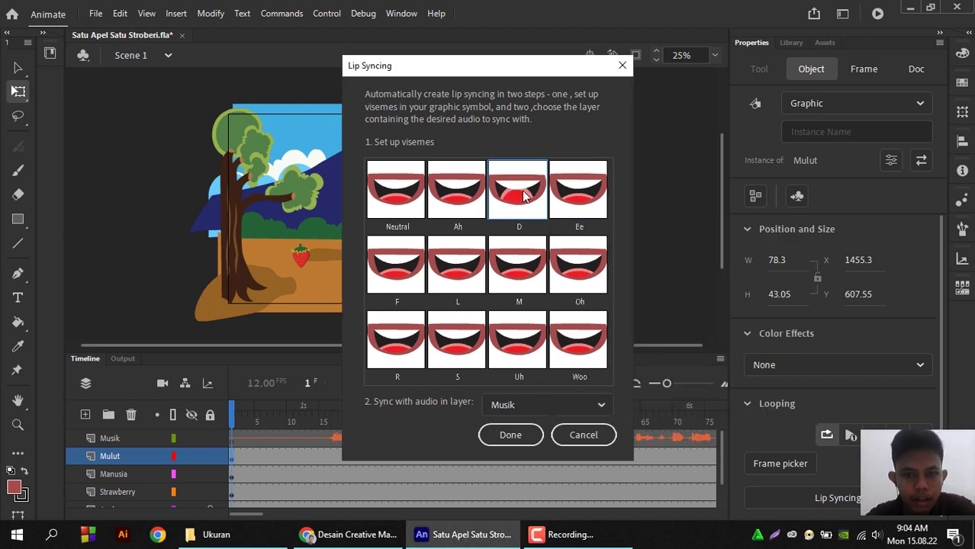
Assign mouth 3 to the Ee viseme, mouth 9 to F, mouth 11 to L and mouth 7 to M
{"action": "left_click", "coordinate": [578, 192]}
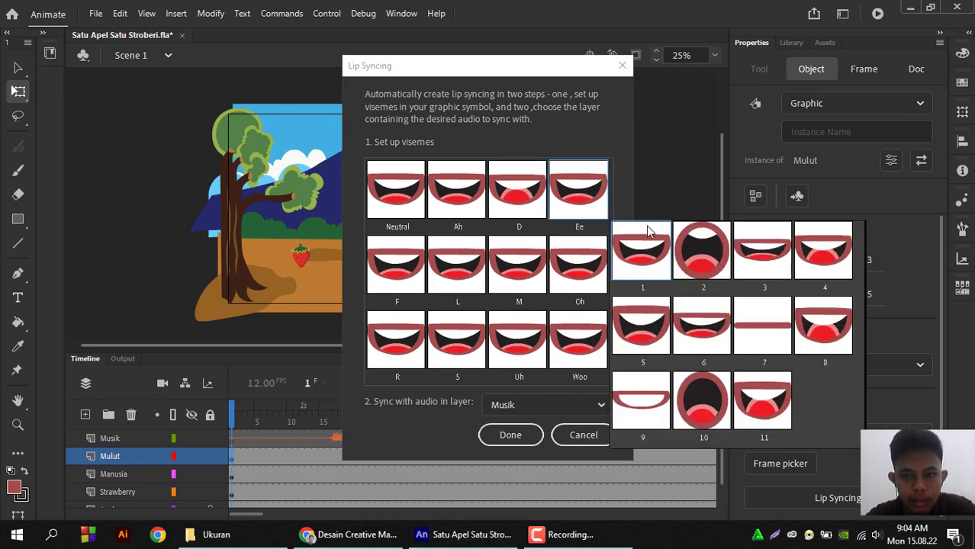
{"action": "left_click", "coordinate": [755, 258]}
{"action": "left_click", "coordinate": [394, 287]}
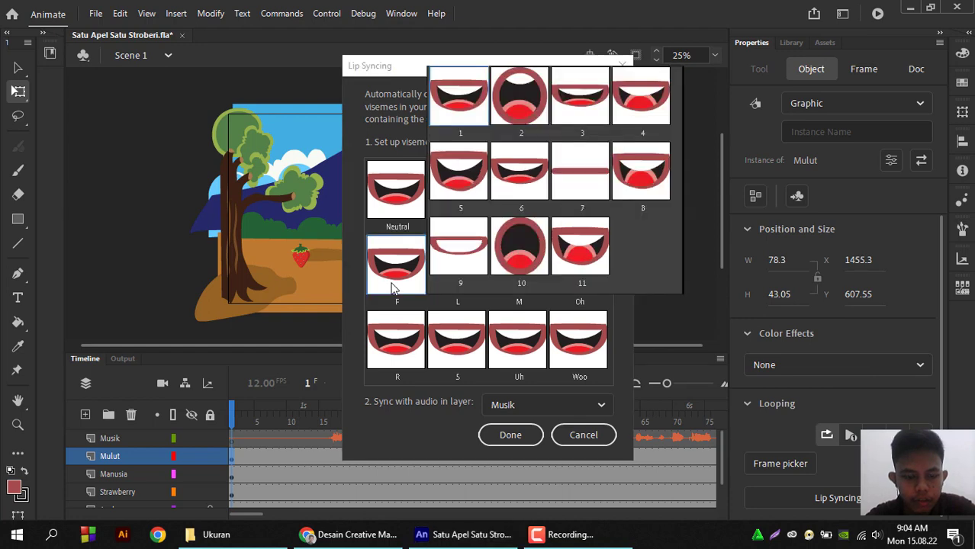
{"action": "left_click", "coordinate": [485, 254]}
{"action": "left_click", "coordinate": [465, 277]}
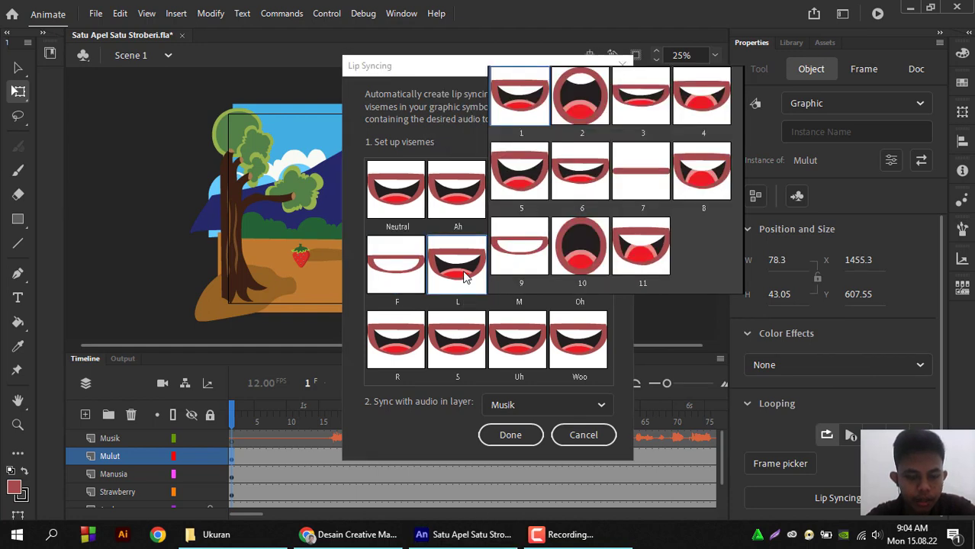
{"action": "left_click", "coordinate": [636, 248]}
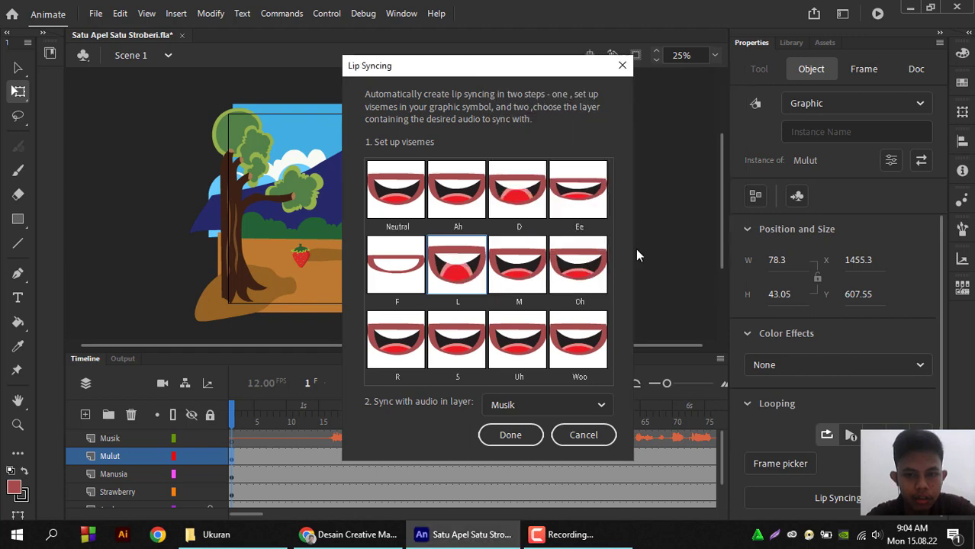
{"action": "left_click", "coordinate": [527, 290]}
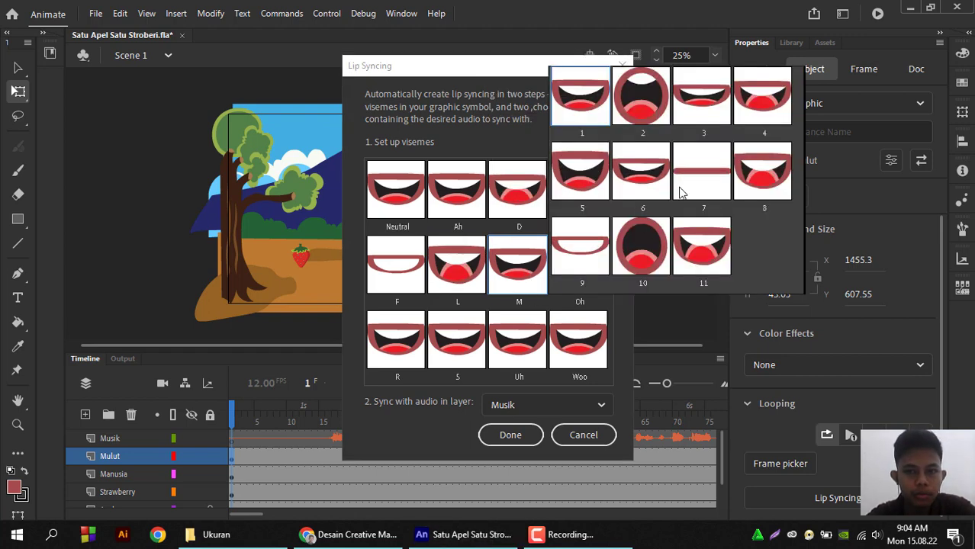
{"action": "left_click", "coordinate": [679, 189]}
Assign mouth 2 to the Oh viseme, mouth 6 to R and mouth 4 to S
{"action": "left_click", "coordinate": [558, 289]}
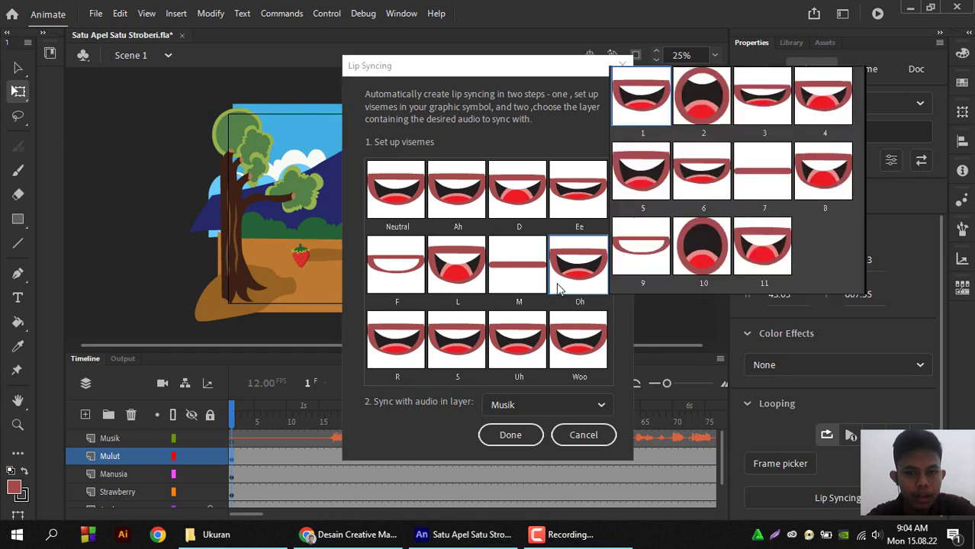
{"action": "left_click", "coordinate": [750, 262]}
{"action": "left_click", "coordinate": [401, 344]}
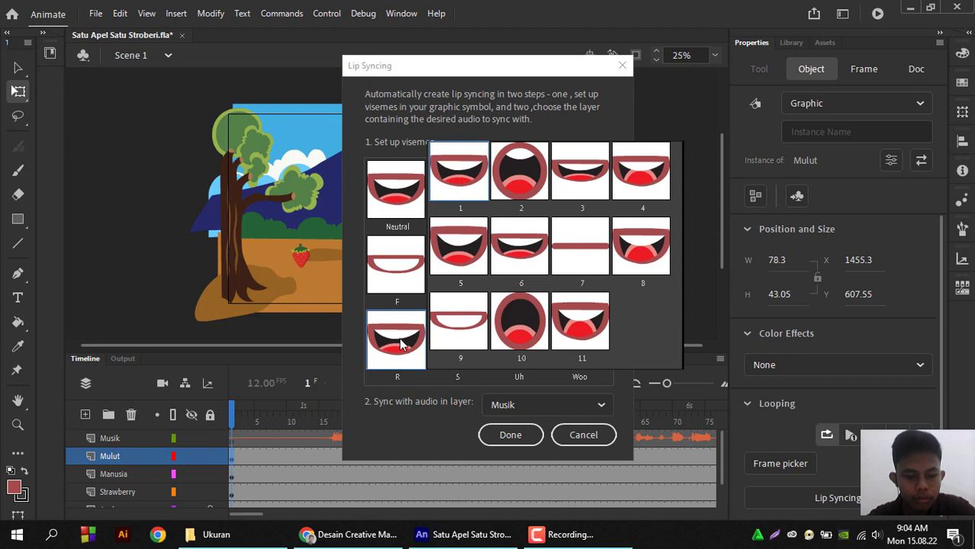
{"action": "left_click", "coordinate": [529, 273]}
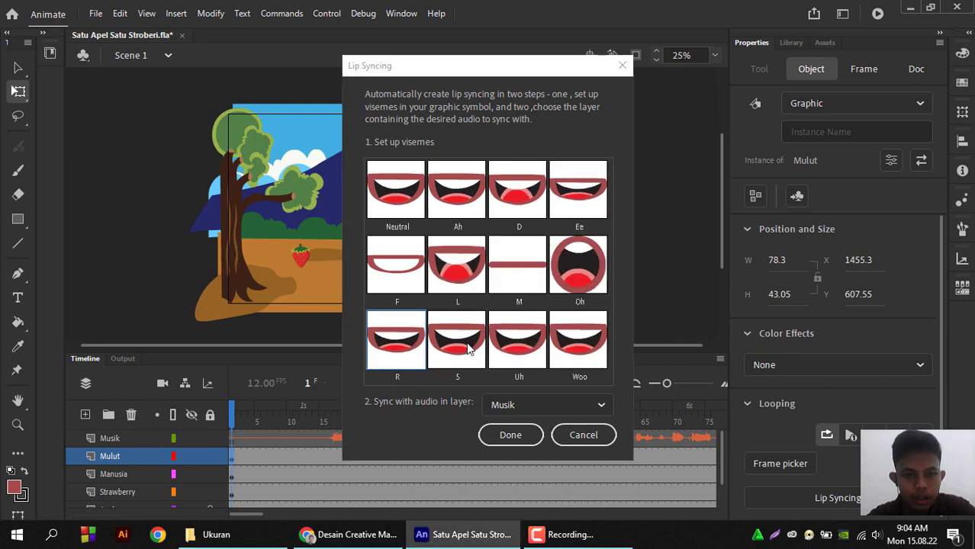
{"action": "left_click", "coordinate": [468, 347]}
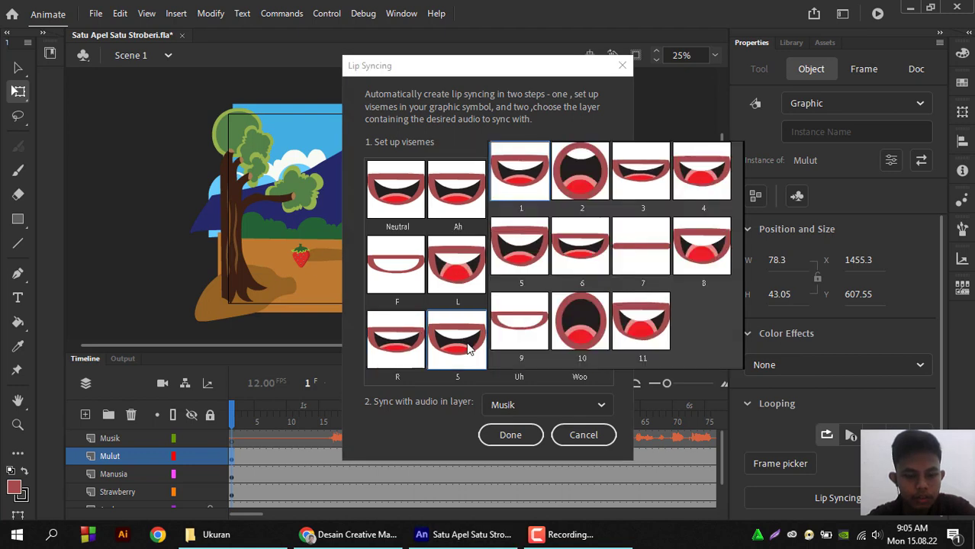
{"action": "left_click", "coordinate": [698, 184]}
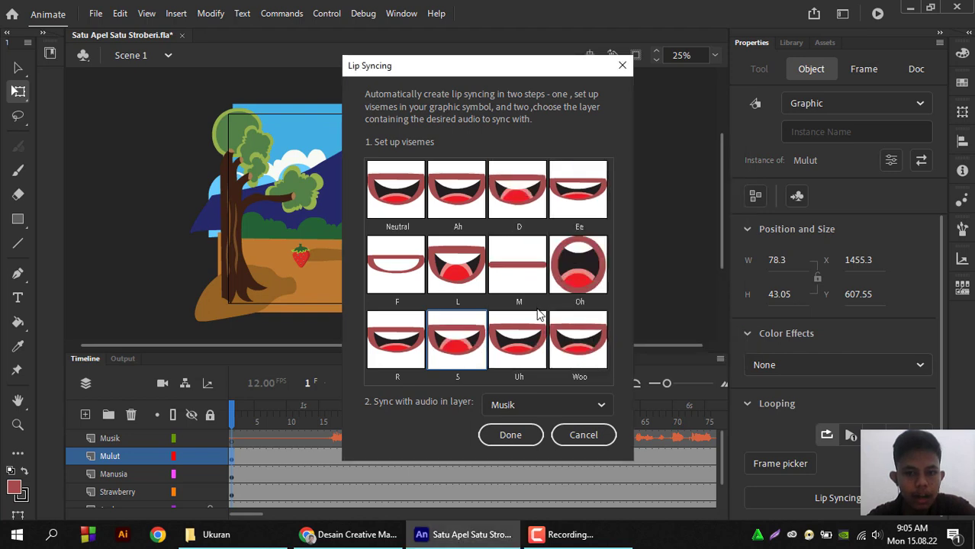
Assign mouth 10 to the Uh and Woo visemes and apply the lip sync with the audio in the Musik layer
{"action": "left_click", "coordinate": [518, 357]}
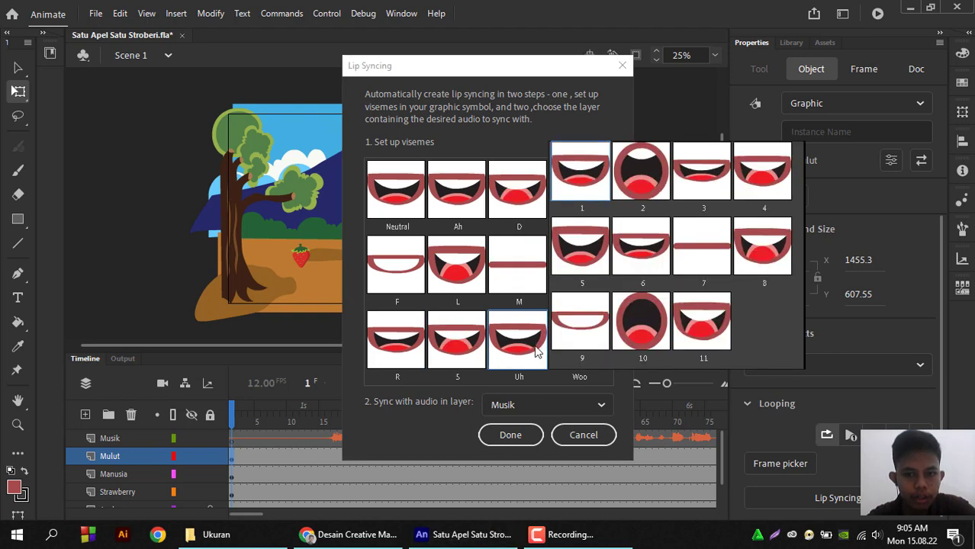
{"action": "left_click", "coordinate": [643, 333]}
{"action": "left_click", "coordinate": [565, 367]}
{"action": "left_click", "coordinate": [676, 336]}
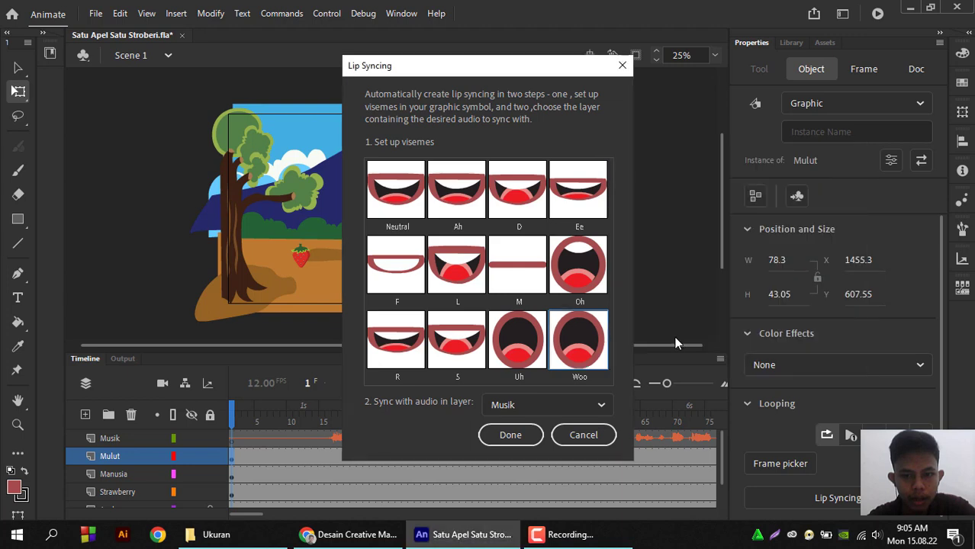
{"action": "left_click", "coordinate": [531, 434]}
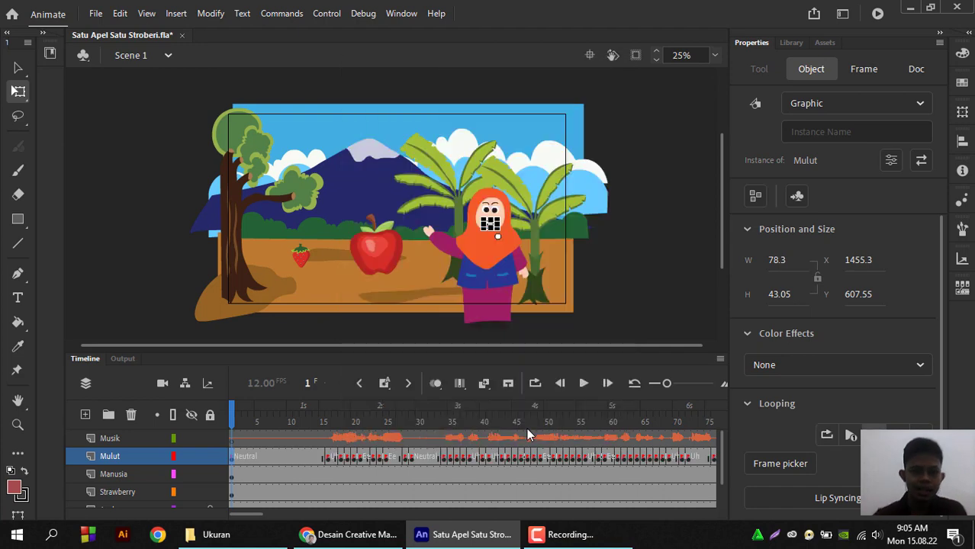
Deselect the mouth, play the animation to check the teacher's lip sync against the audio, and stop playback
{"action": "left_click", "coordinate": [607, 315]}
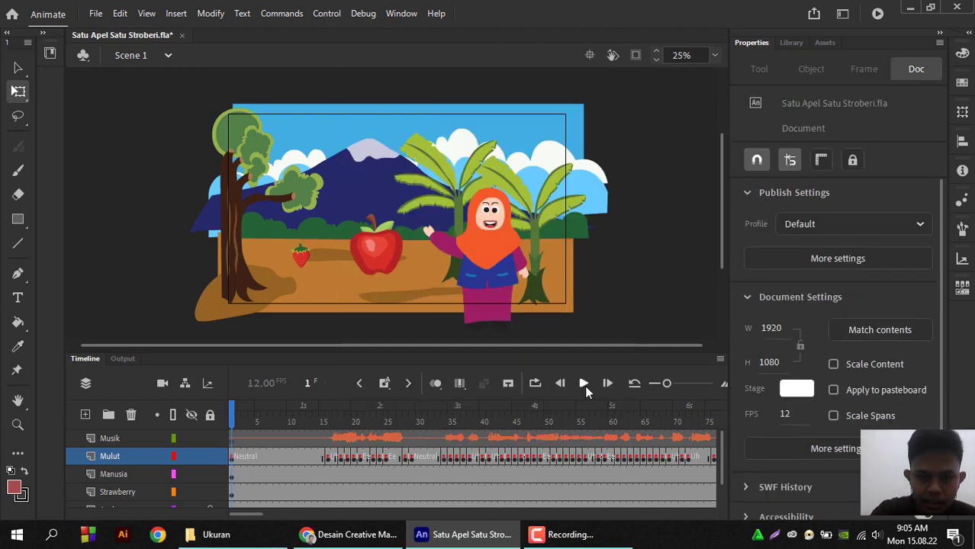
{"action": "left_click", "coordinate": [584, 386]}
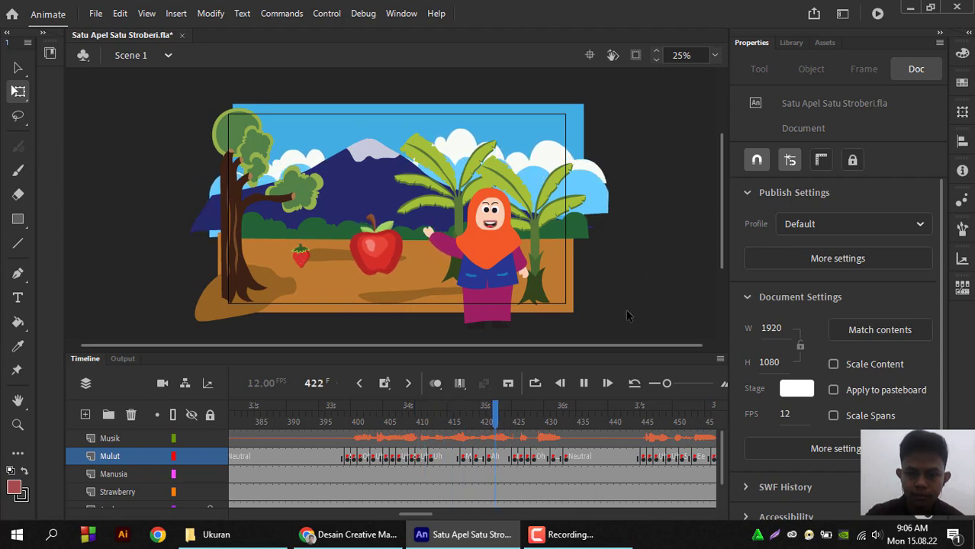
{"action": "left_click", "coordinate": [584, 384]}
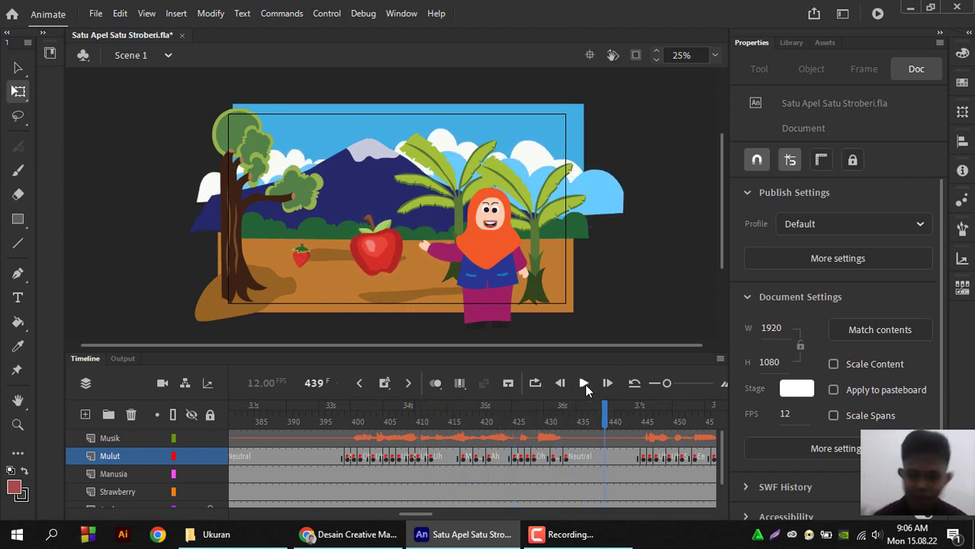